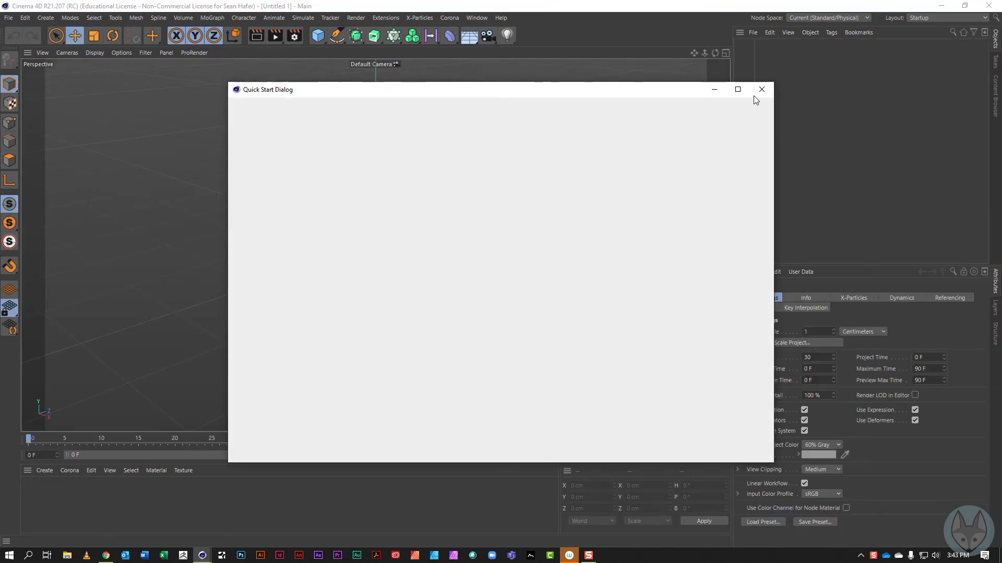
# Step: Dismiss the Quick Start dialog and enlarge the Front view to fill the viewport area
pyautogui.click(762, 90)
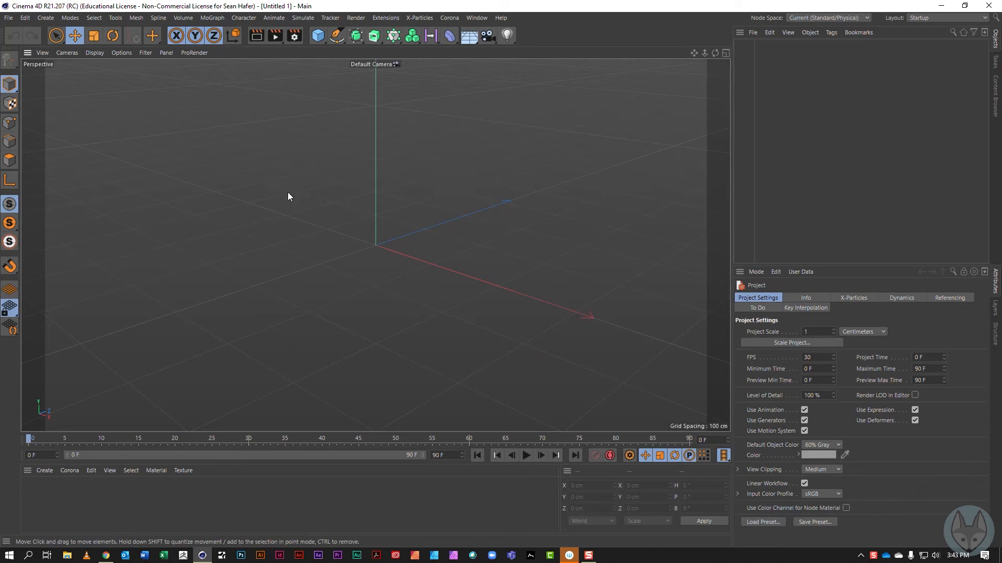
pyautogui.click(725, 53)
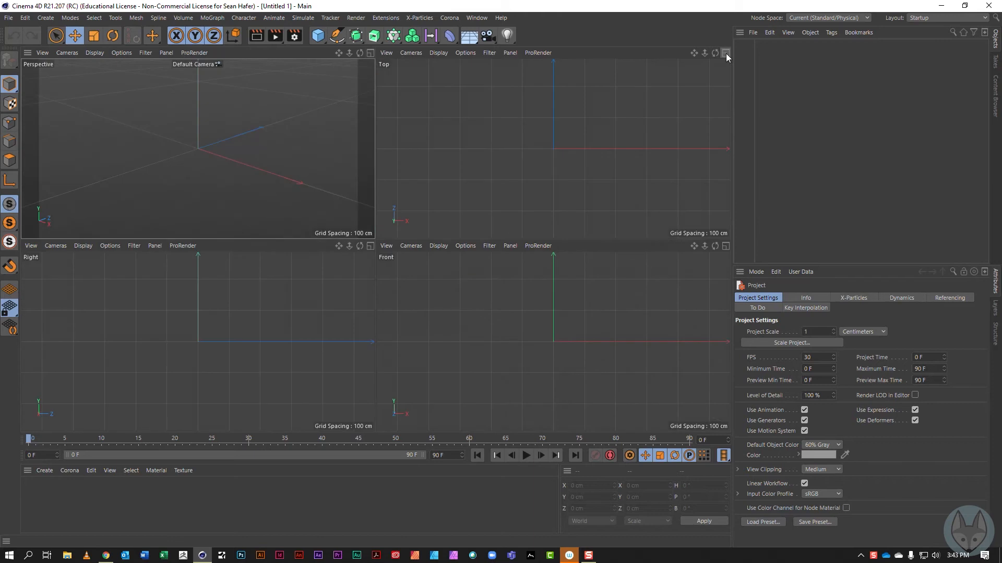
pyautogui.click(725, 246)
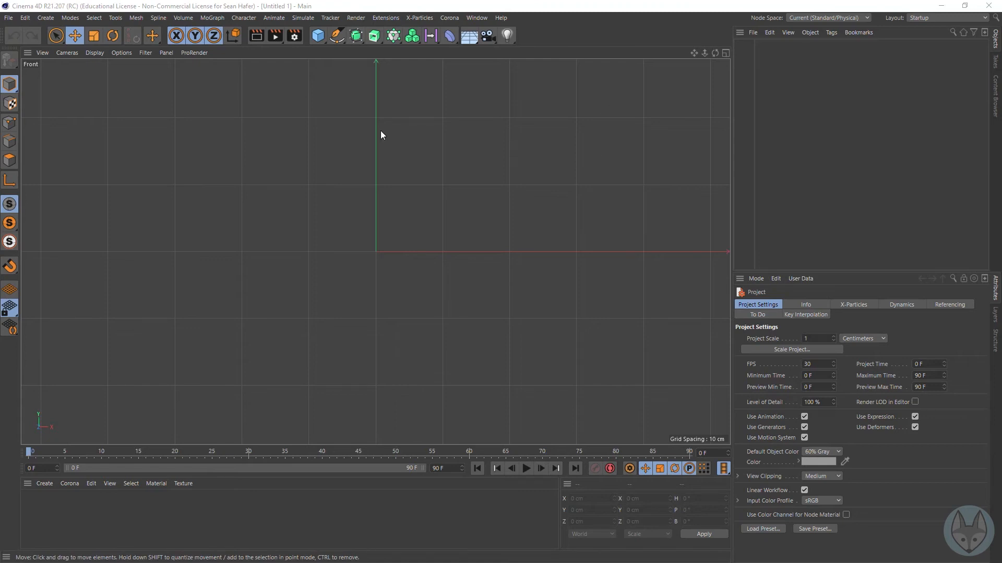
# Step: Draw a seven-point zigzag with the Spline Pen set to Linear, about 603 cm wide and 103 cm high, above the X axis
pyautogui.click(337, 36)
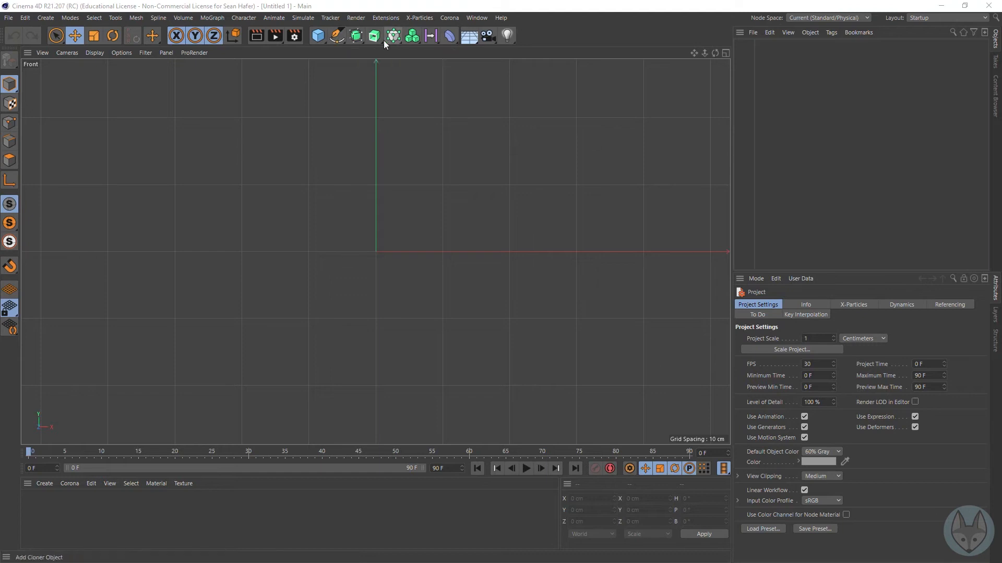
pyautogui.click(337, 36)
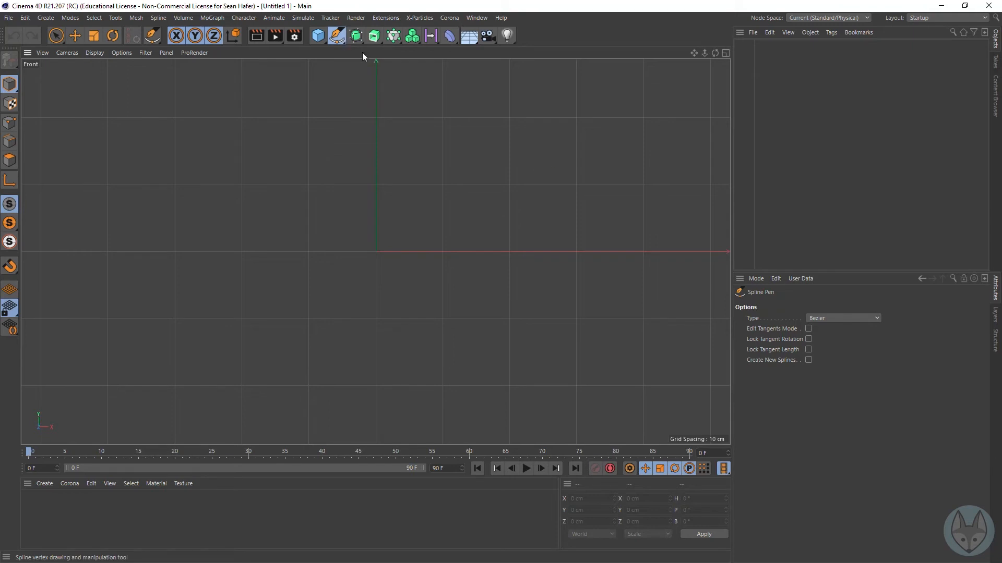
pyautogui.click(821, 318)
pyautogui.click(827, 329)
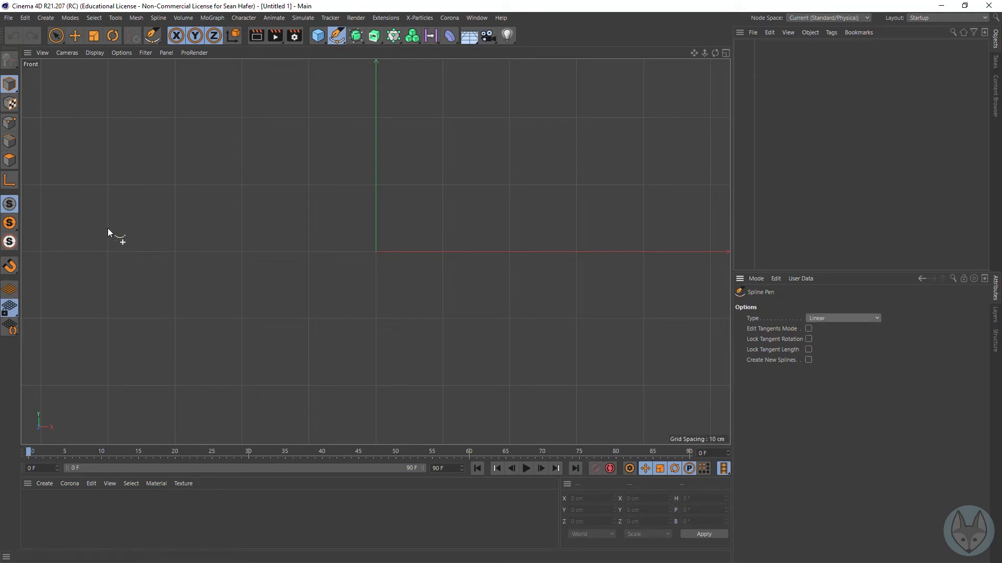
pyautogui.click(174, 182)
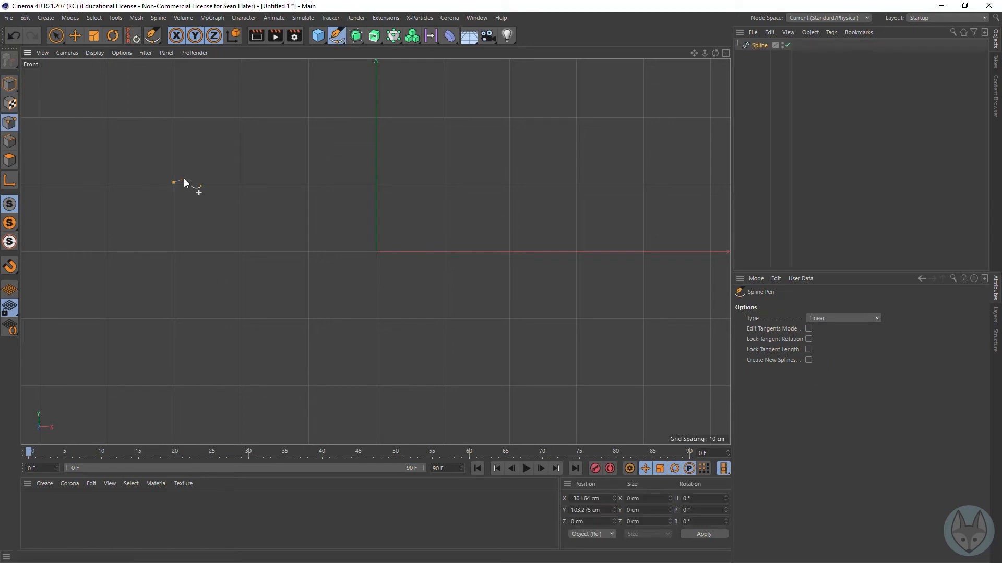
pyautogui.click(242, 115)
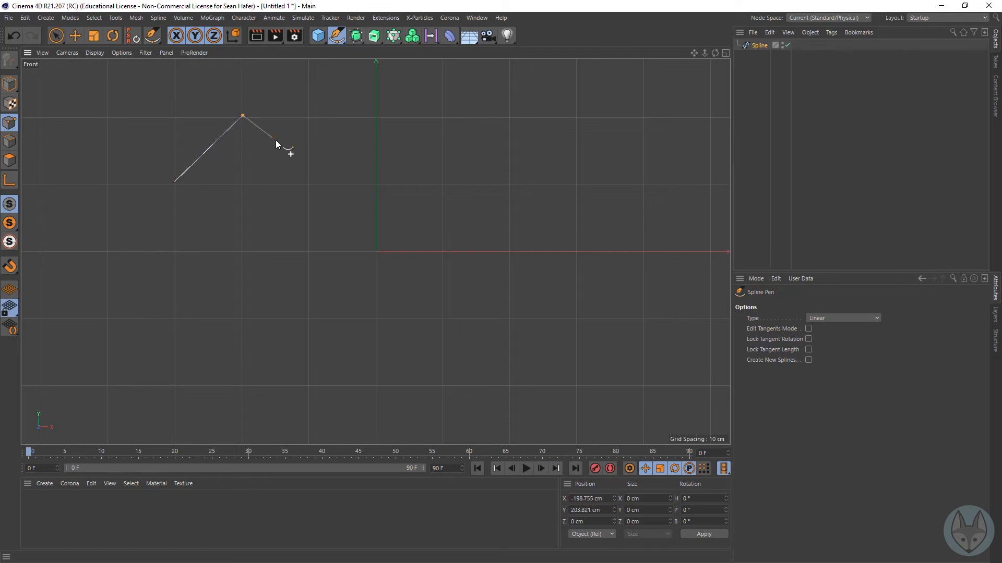
pyautogui.click(311, 183)
pyautogui.click(376, 116)
pyautogui.click(441, 183)
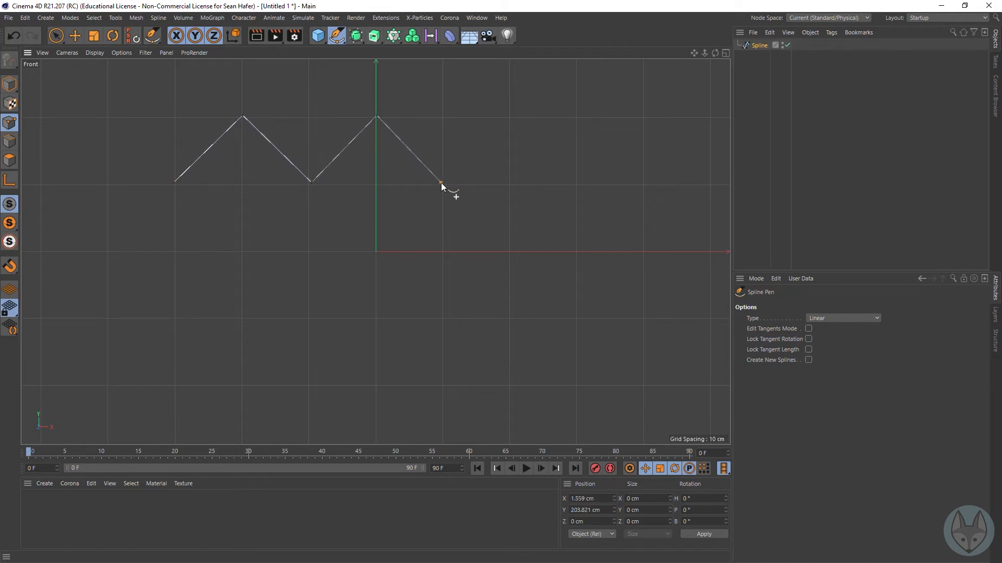
pyautogui.click(508, 116)
pyautogui.click(578, 183)
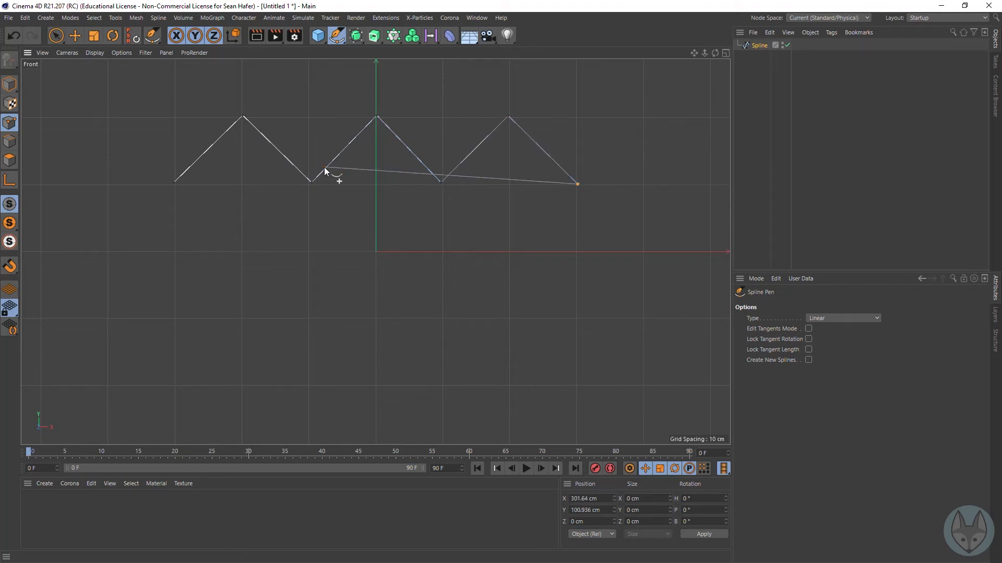
# Step: Open the Preferences and show the Editor Colors within the Scheme Colors
pyautogui.click(756, 46)
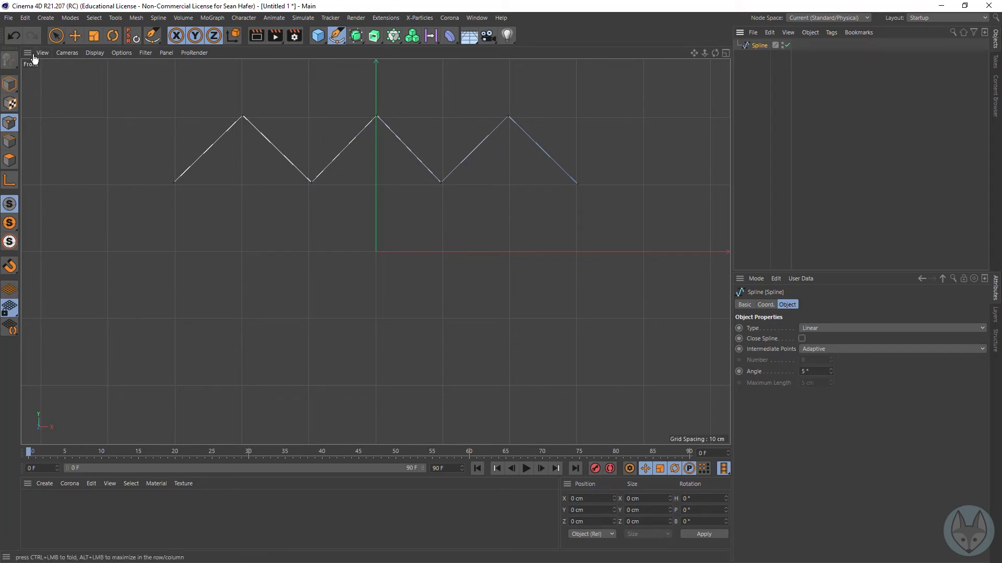
pyautogui.click(25, 17)
pyautogui.click(78, 161)
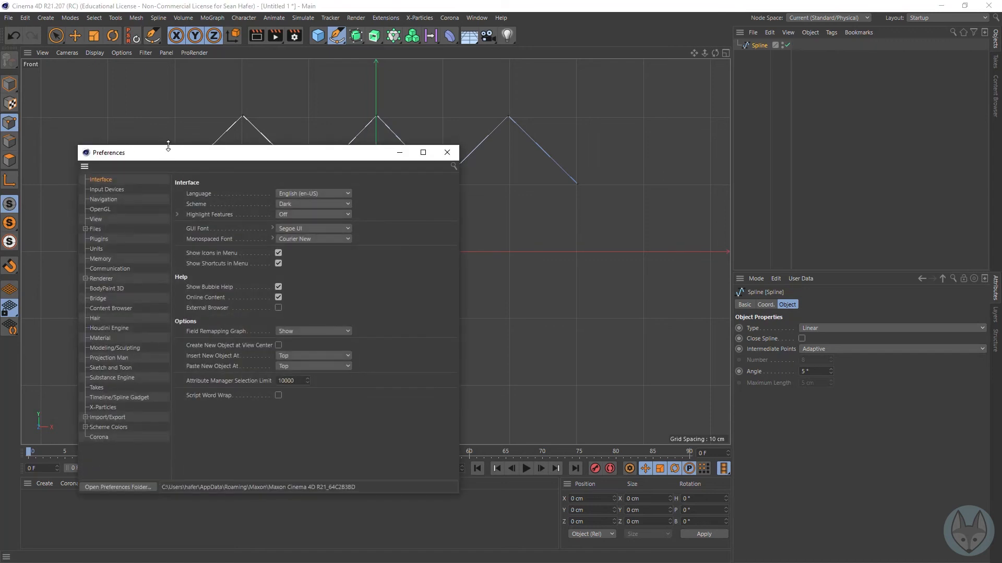
pyautogui.moveTo(167, 155); pyautogui.dragTo(485, 97)
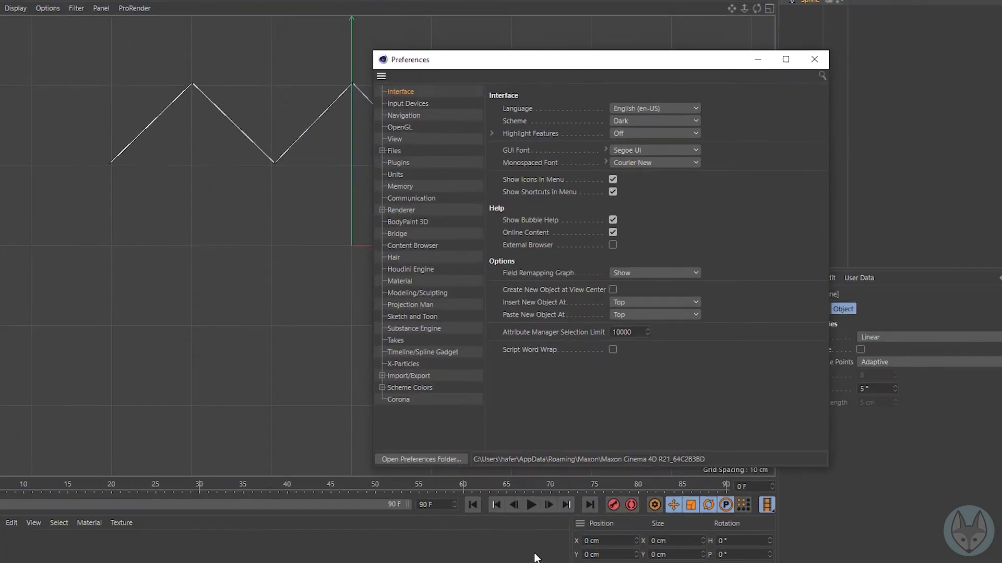
pyautogui.click(378, 418)
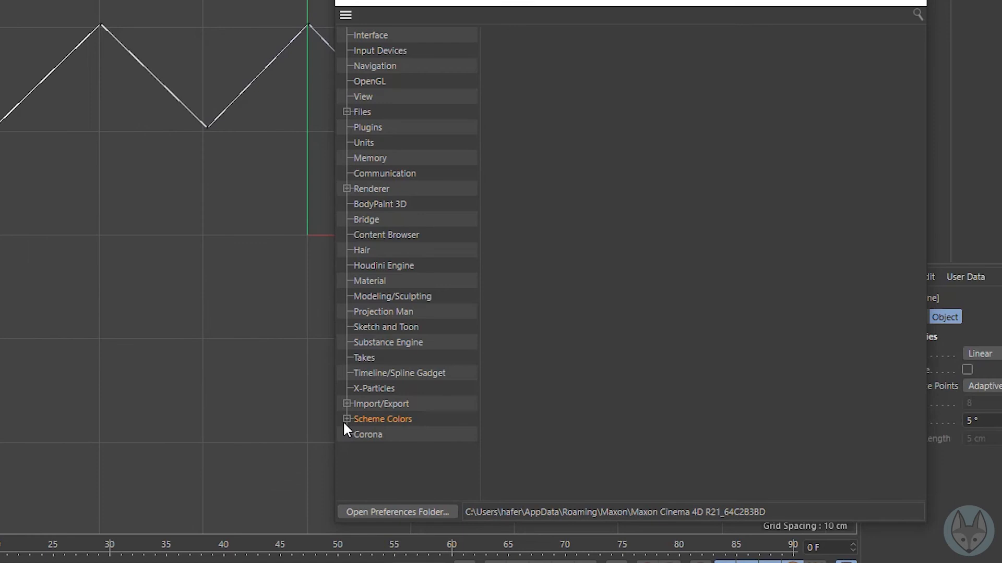
pyautogui.click(344, 421)
pyautogui.click(391, 436)
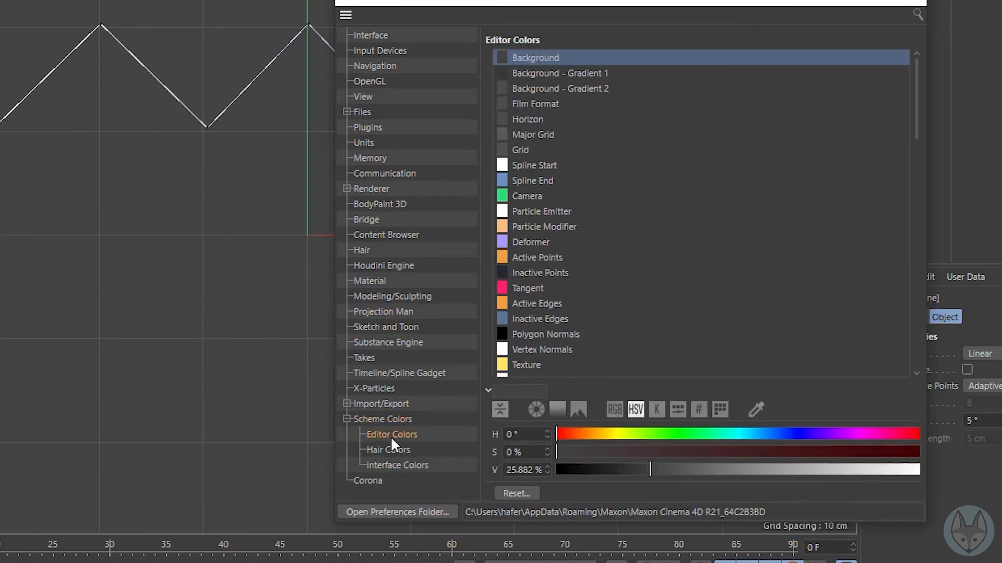
# Step: Choose the Inactive Points colour entry and select the zigzag's third and fourth points to compare point colours
pyautogui.click(543, 257)
pyautogui.click(559, 273)
pyautogui.moveTo(624, 2); pyautogui.dragTo(839, 0)
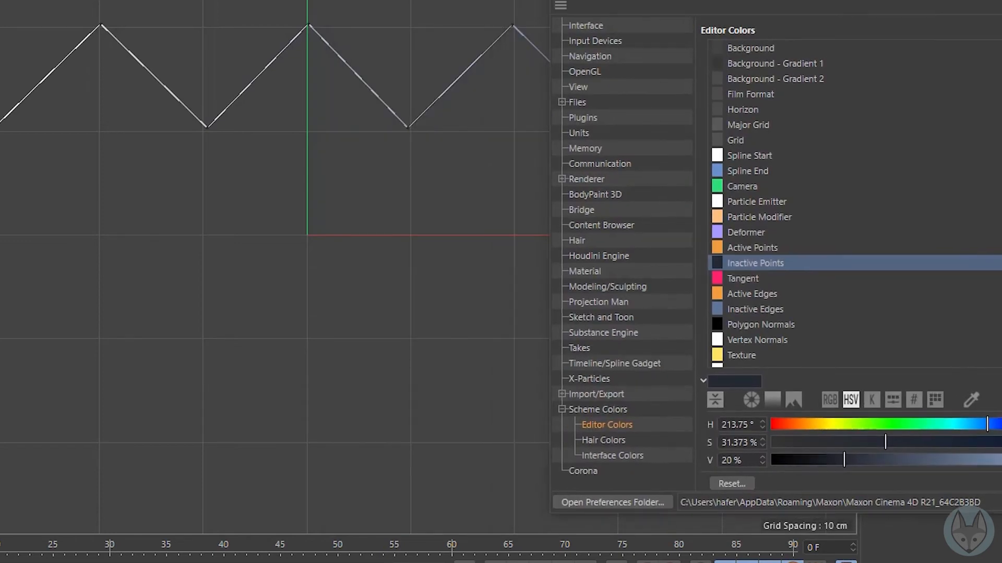
pyautogui.click(101, 25)
pyautogui.moveTo(323, 9); pyautogui.dragTo(327, 7)
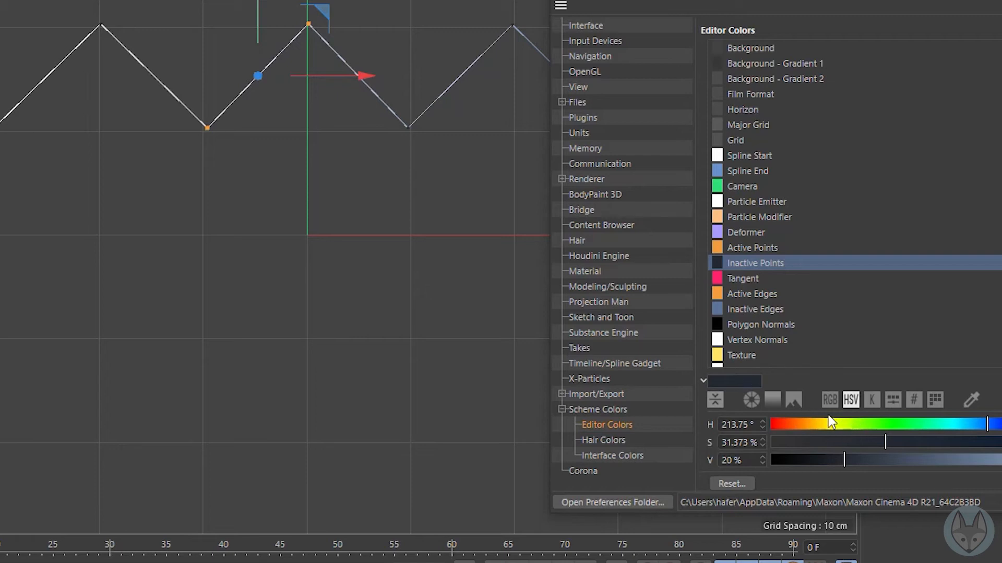
# Step: Set the Inactive Points colour to H 66°, S 70 %, V 95 %, close the Preferences and deselect the spline points
pyautogui.click(838, 424)
pyautogui.moveTo(843, 460); pyautogui.dragTo(999, 461)
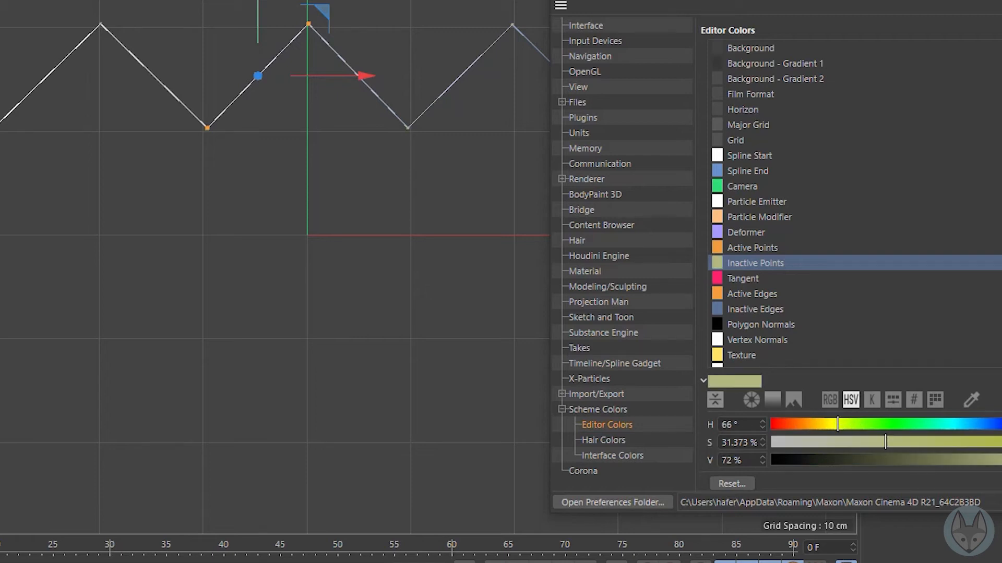
pyautogui.moveTo(907, 417); pyautogui.dragTo(940, 418)
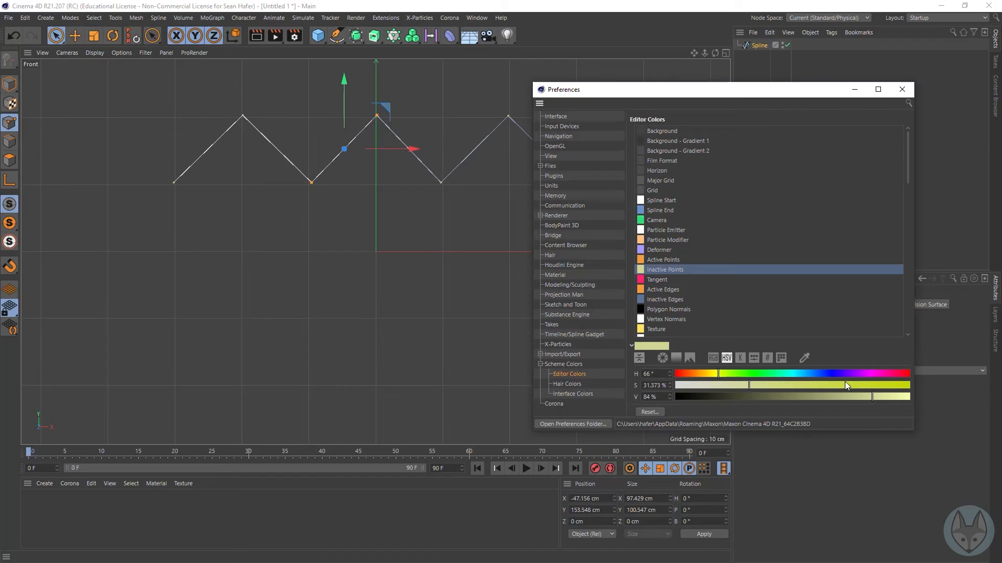
pyautogui.moveTo(750, 387); pyautogui.dragTo(747, 388)
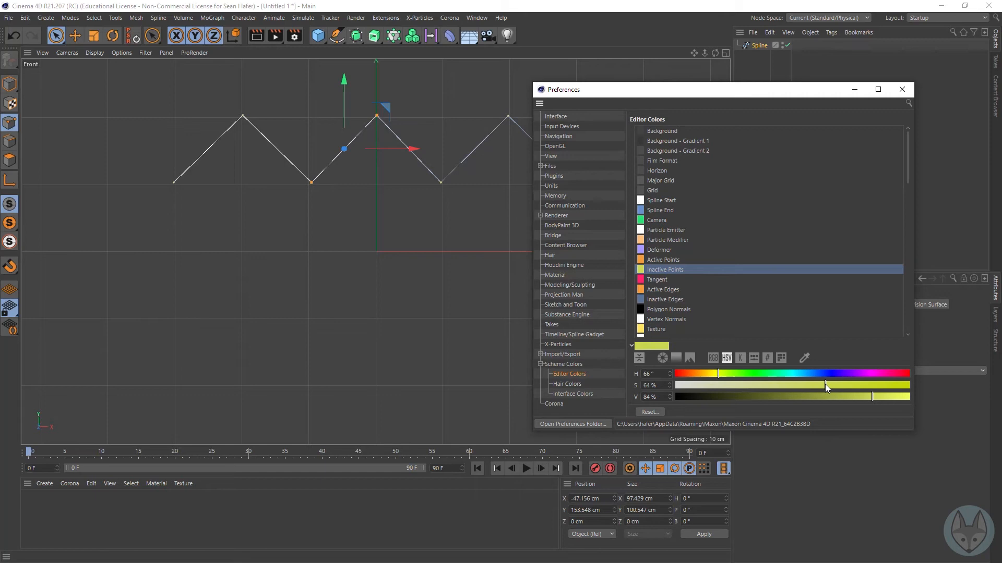
pyautogui.moveTo(868, 398); pyautogui.dragTo(898, 399)
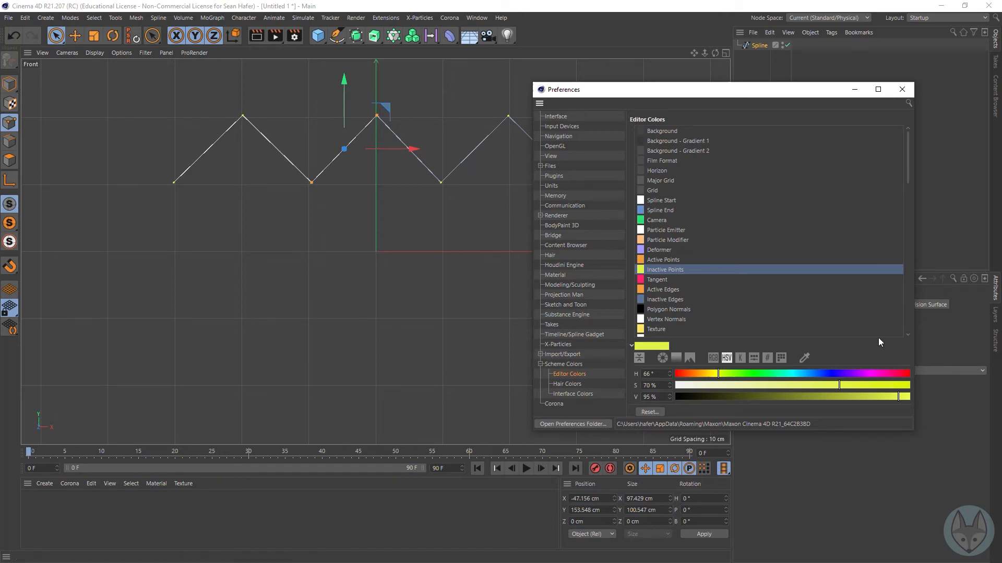
pyautogui.scroll(-4, 896, 293)
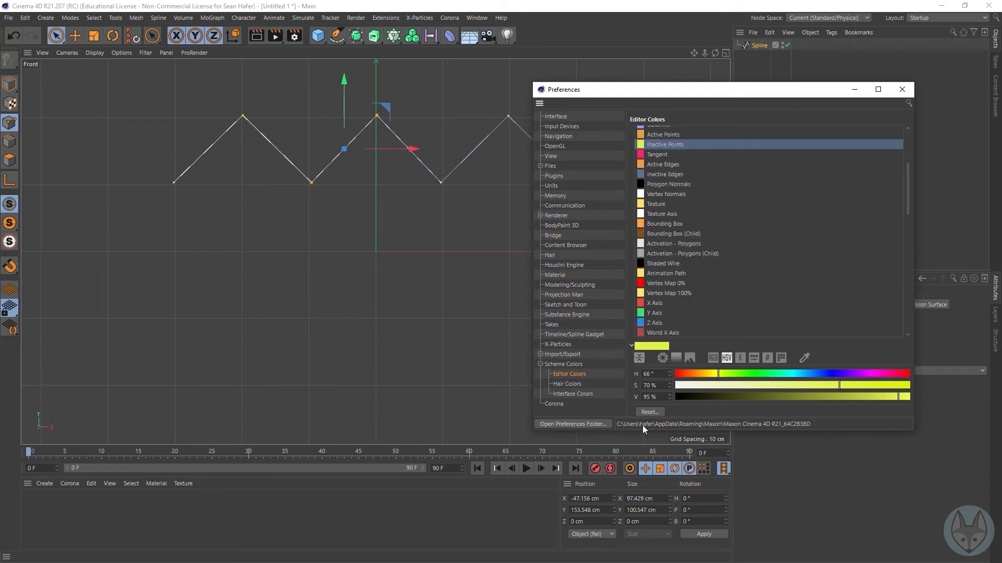
pyautogui.click(902, 89)
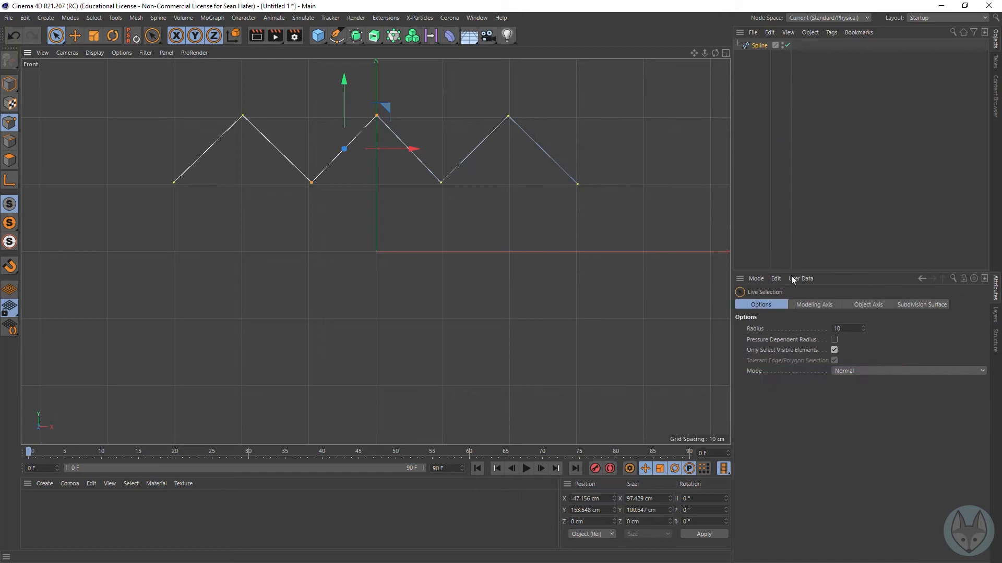
pyautogui.click(102, 125)
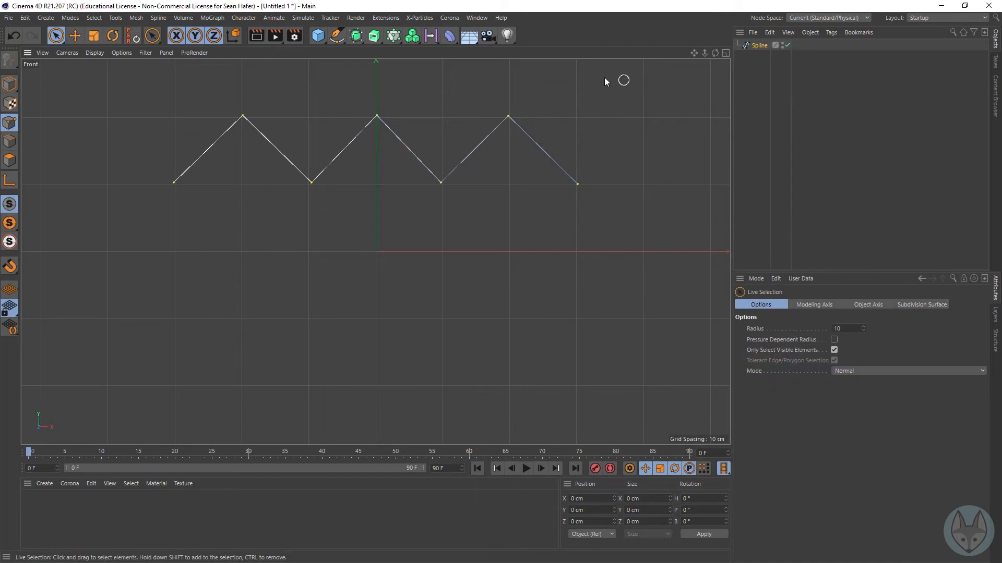
# Step: Rename the zigzag spline as Linear
pyautogui.click(756, 45)
pyautogui.doubleClick(758, 46)
pyautogui.write('Linear')
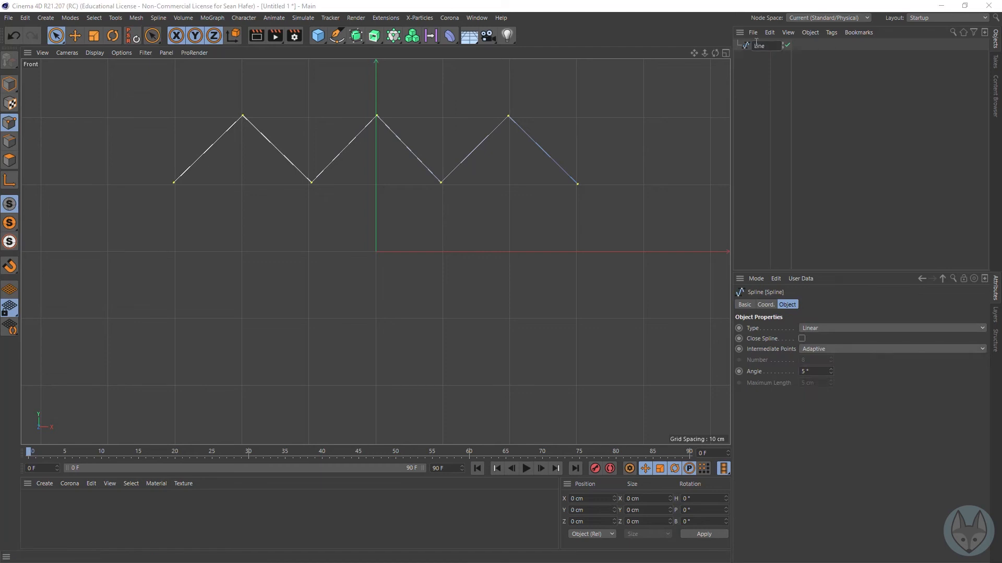
pyautogui.press('Return')
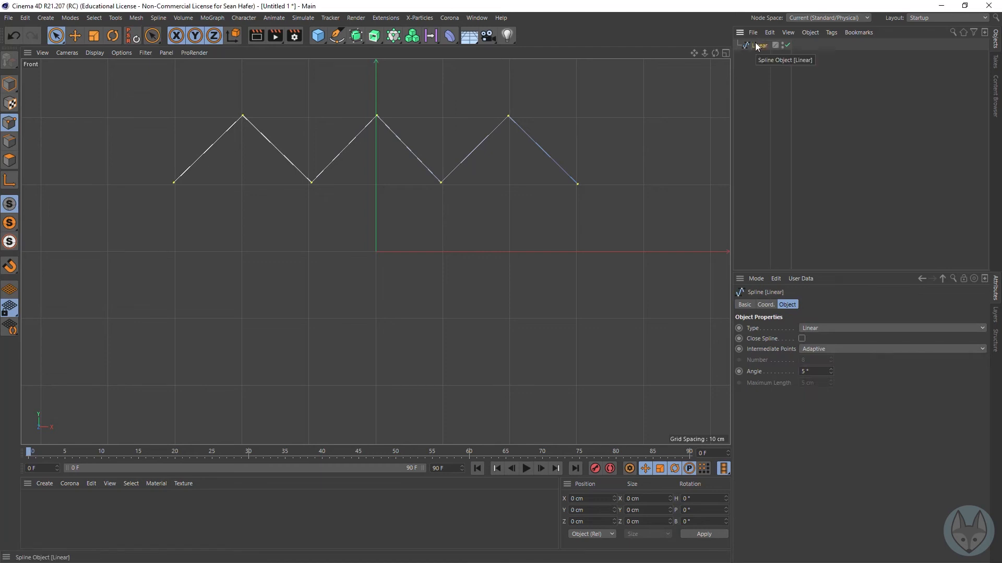
# Step: Copy the Linear spline straight down along the Y axis by about 133 cm in Model mode
pyautogui.click(10, 84)
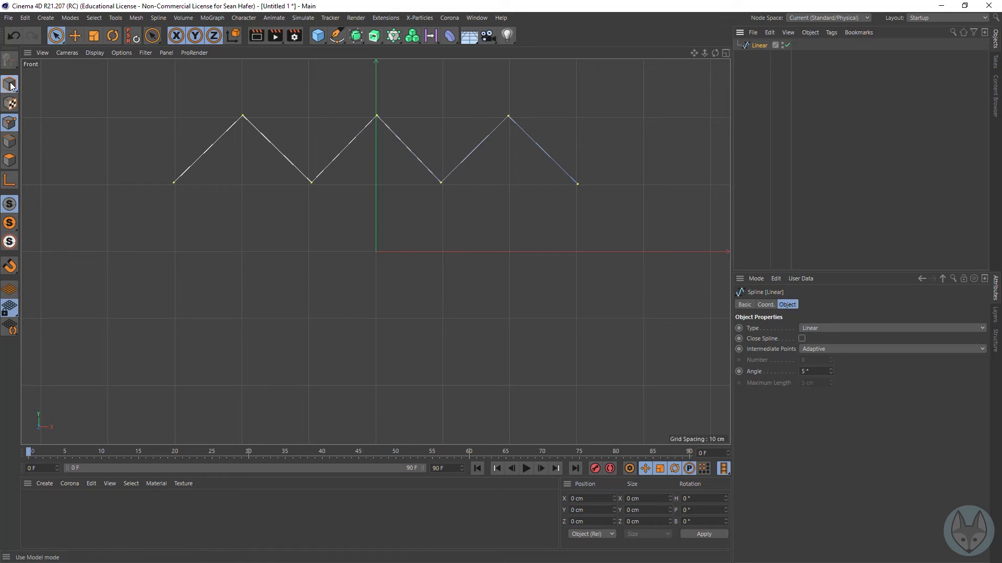
pyautogui.click(74, 35)
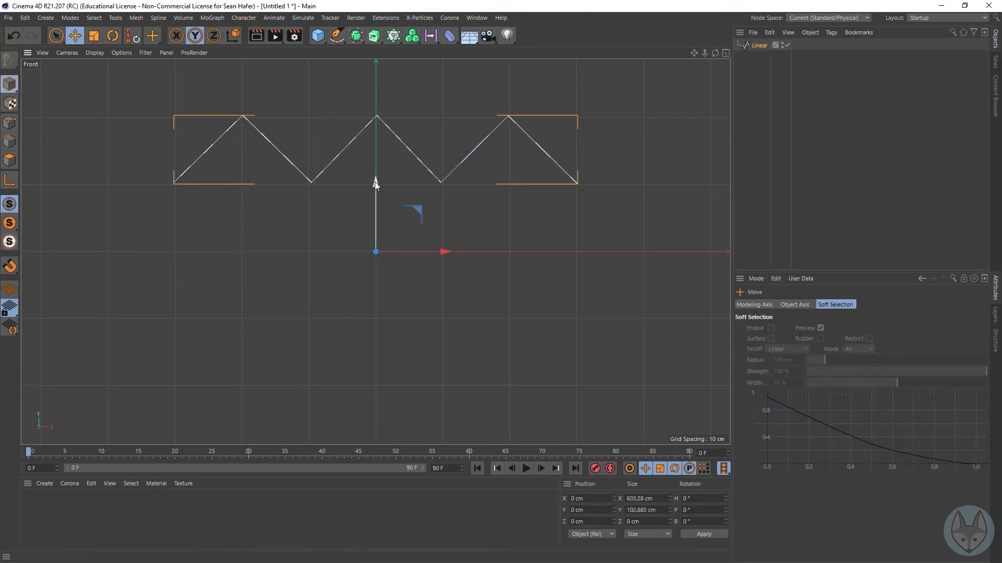
pyautogui.moveTo(375, 181); pyautogui.dragTo(346, 270)
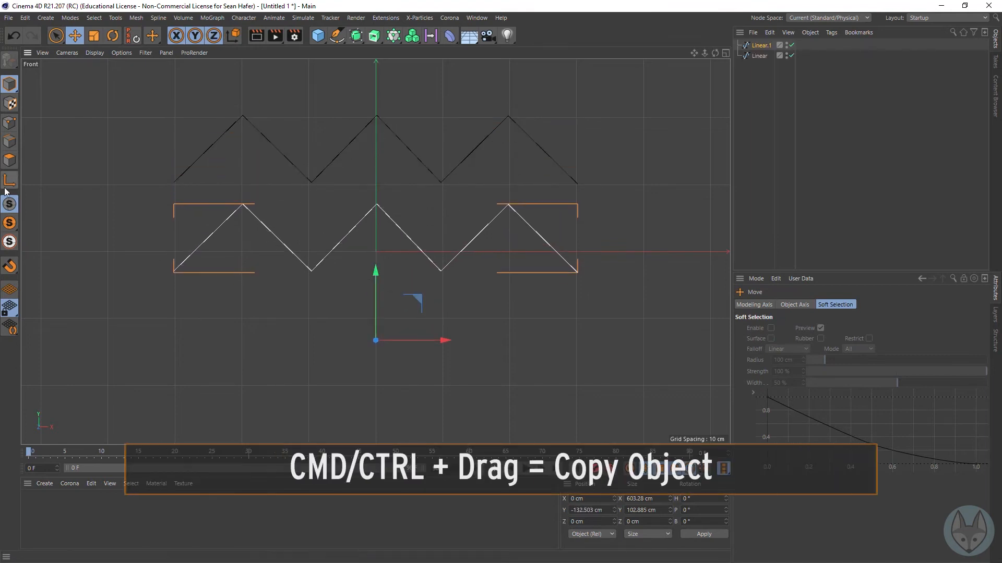
# Step: Switch to Point mode and change the copied spline's type to Bezier
pyautogui.click(12, 130)
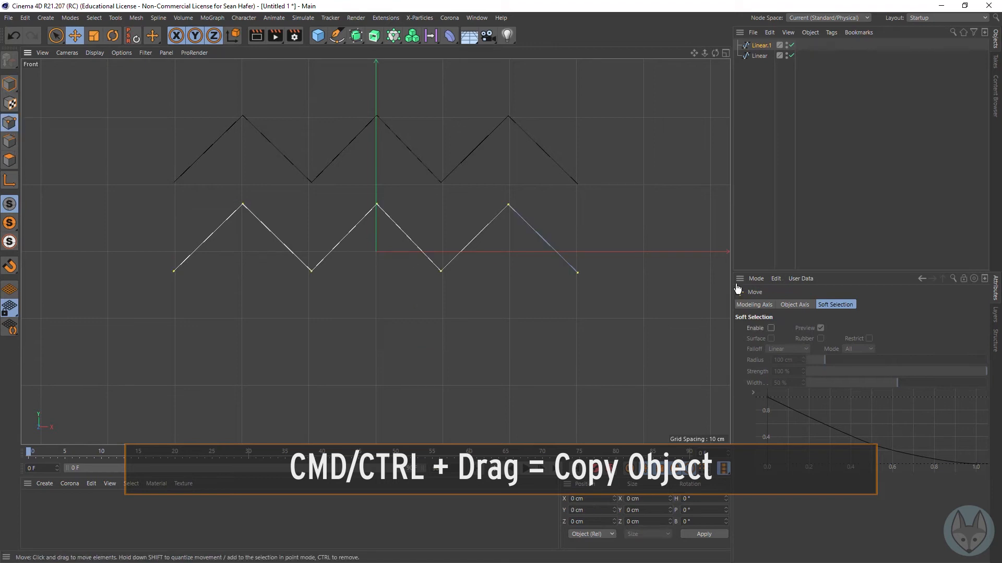
pyautogui.click(762, 46)
pyautogui.click(836, 327)
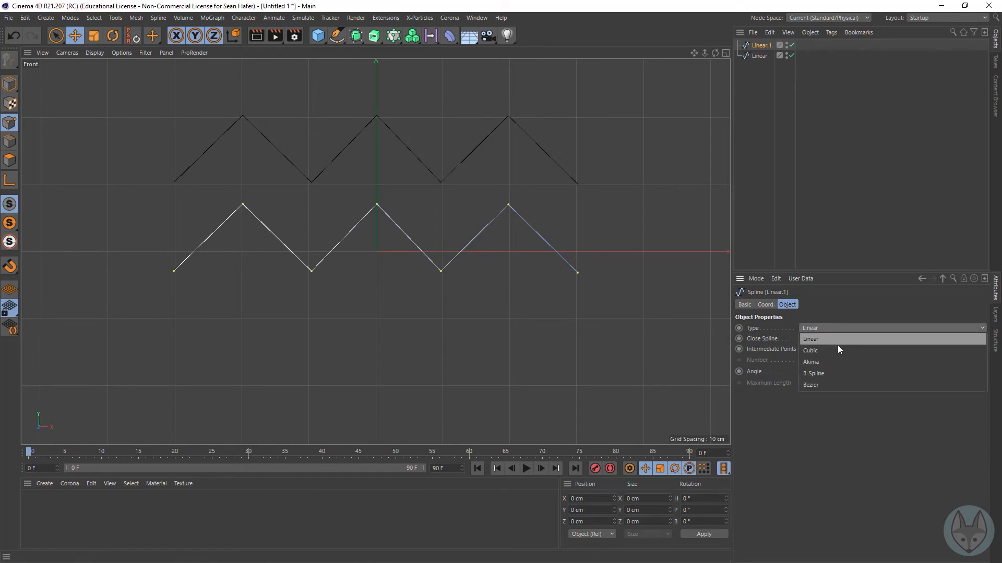
pyautogui.click(831, 384)
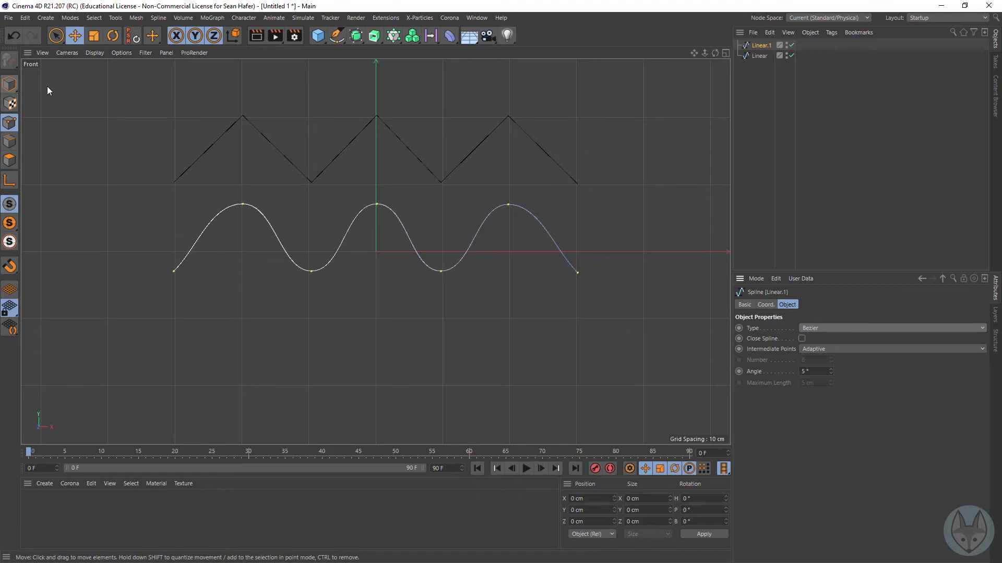
# Step: Slightly lengthen the tangent handles at the Bezier spline's middle peak, undoing the second, longer pull
pyautogui.click(56, 36)
pyautogui.click(242, 204)
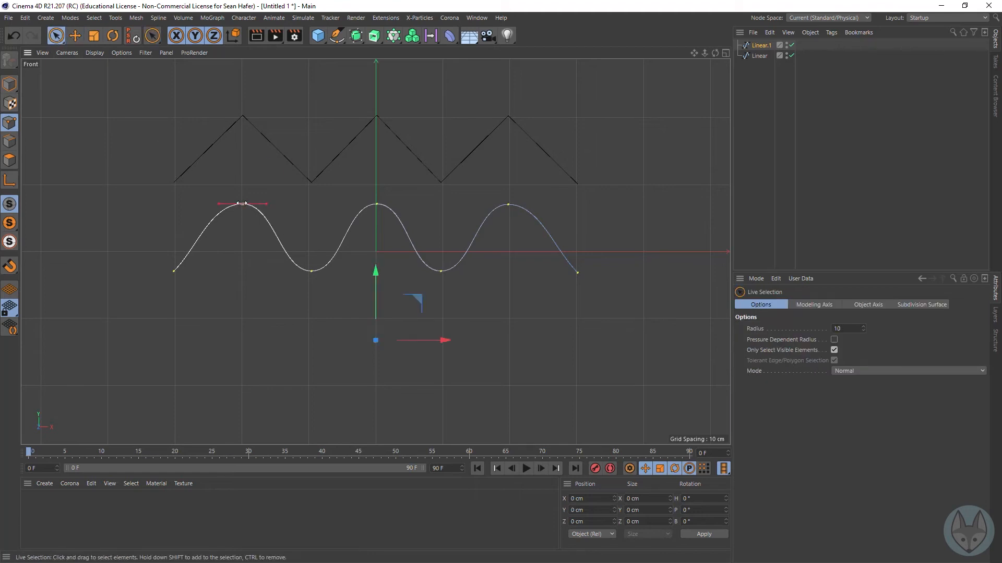
pyautogui.click(435, 216)
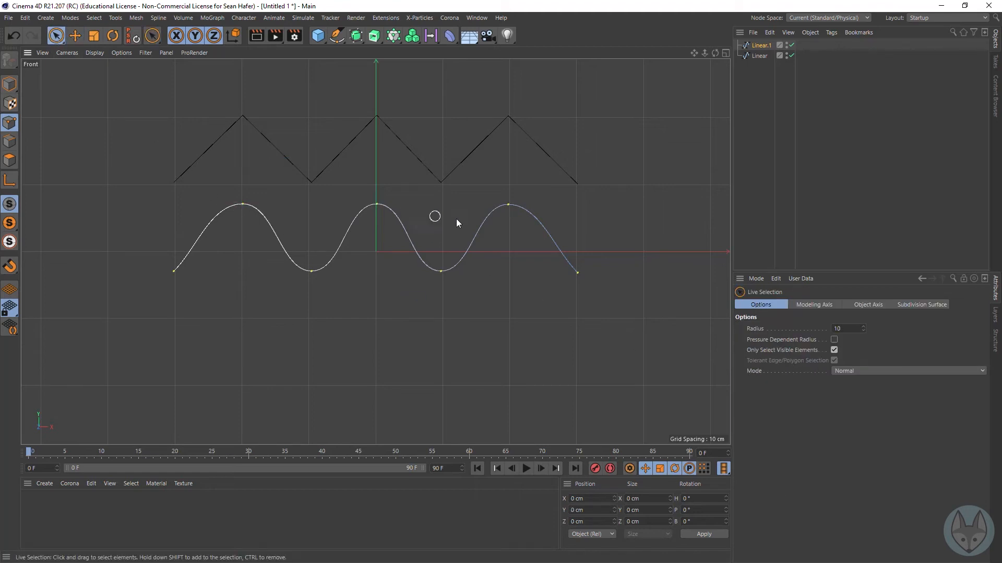
pyautogui.click(377, 205)
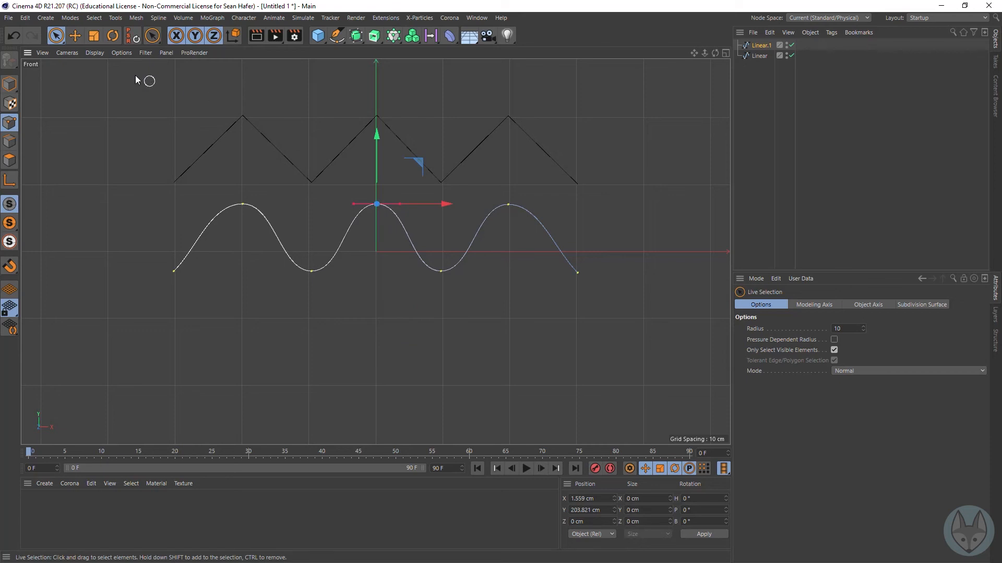
pyautogui.click(74, 35)
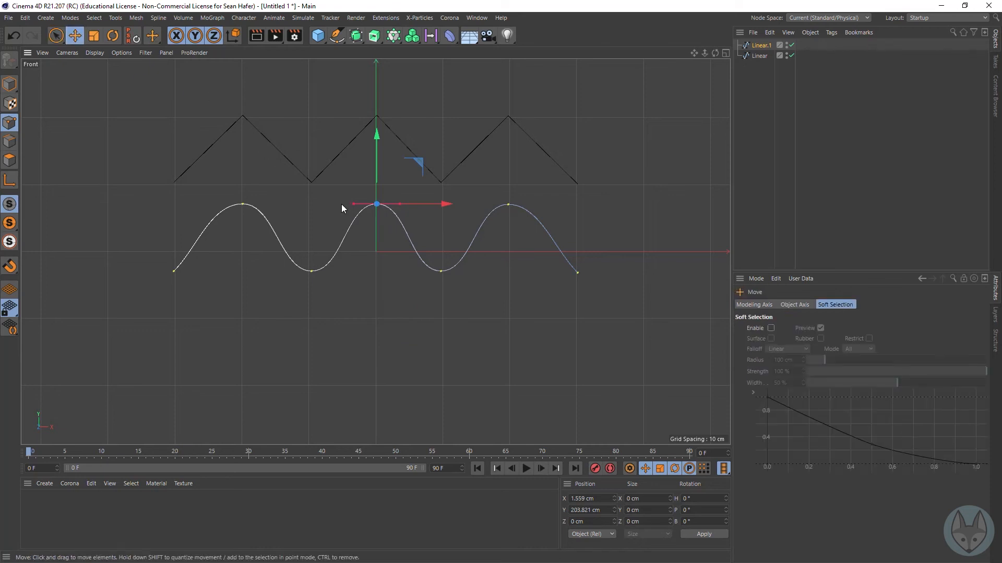
pyautogui.moveTo(351, 204)
pyautogui.mouseDown()
pyautogui.moveTo(343, 226)
pyautogui.moveTo(336, 201)
pyautogui.moveTo(295, 207)
pyautogui.moveTo(344, 206)
pyautogui.mouseUp()
pyautogui.moveTo(343, 205)
pyautogui.mouseDown()
pyautogui.moveTo(324, 206)
pyautogui.moveTo(358, 209)
pyautogui.moveTo(323, 204)
pyautogui.mouseUp()
pyautogui.hotkey('ctrl', 'z')
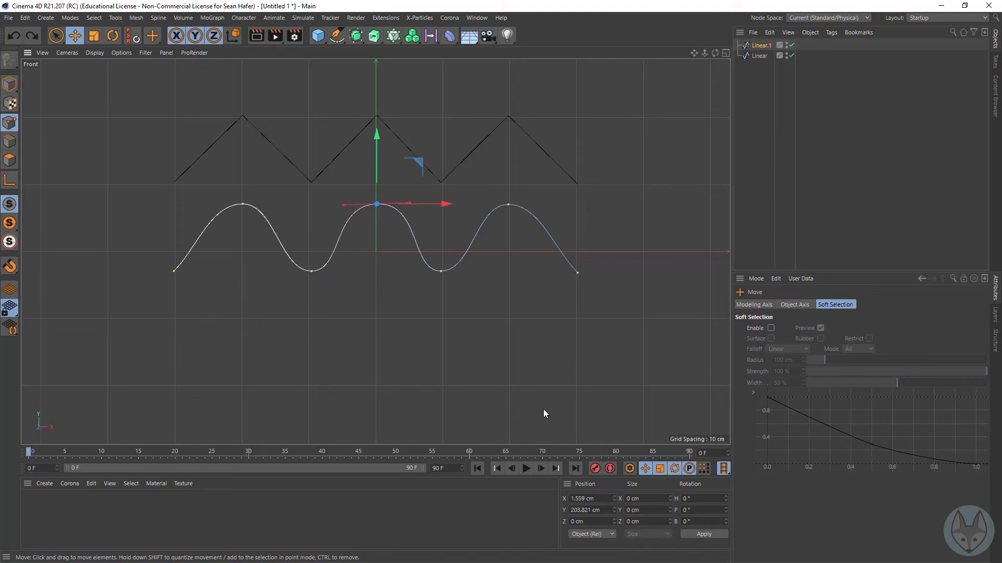
# Step: Apply Hard Interpolation to the point at the Bezier spline's left peak
pyautogui.click(242, 205)
pyautogui.rightClick(242, 206)
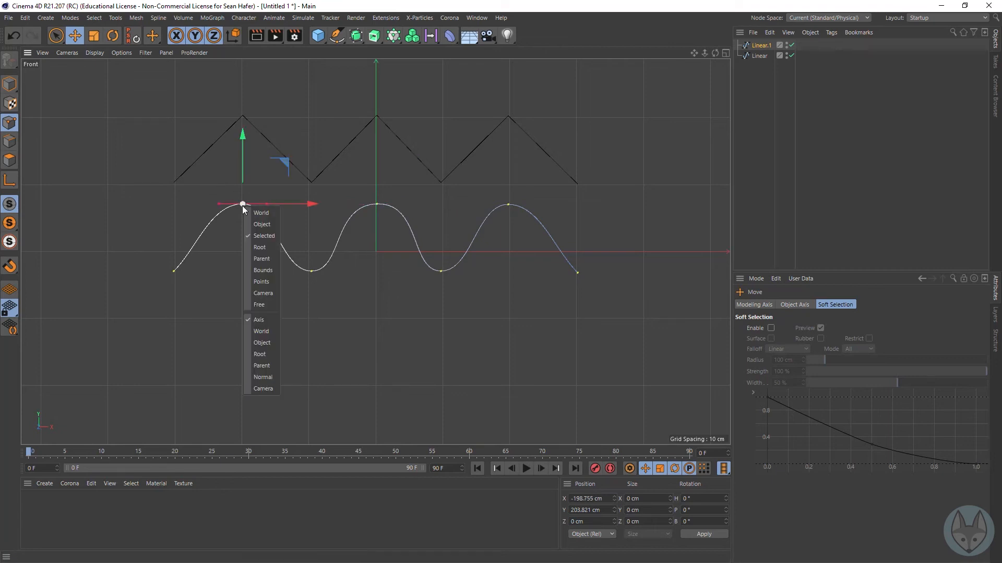
pyautogui.click(231, 229)
pyautogui.rightClick(252, 211)
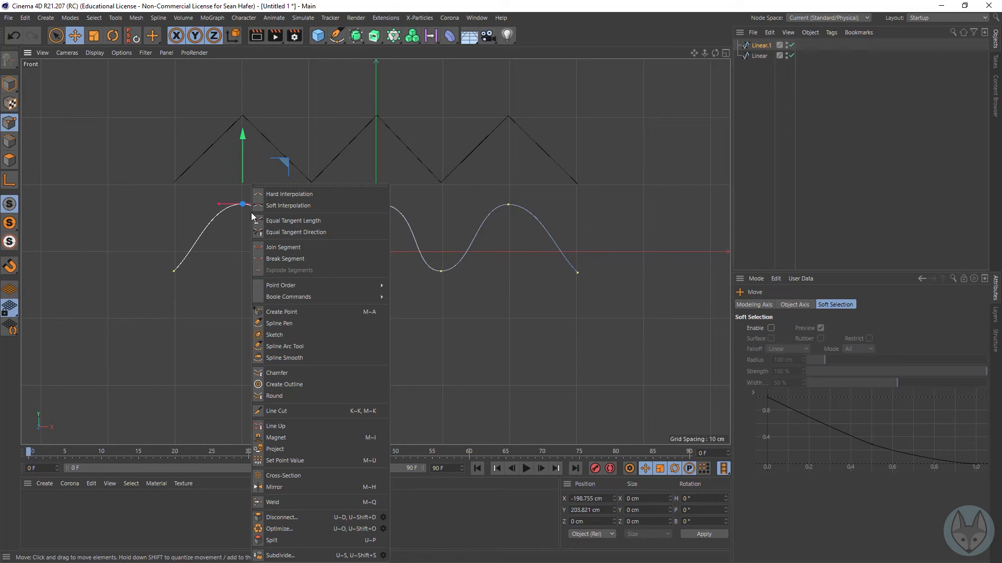
pyautogui.click(309, 197)
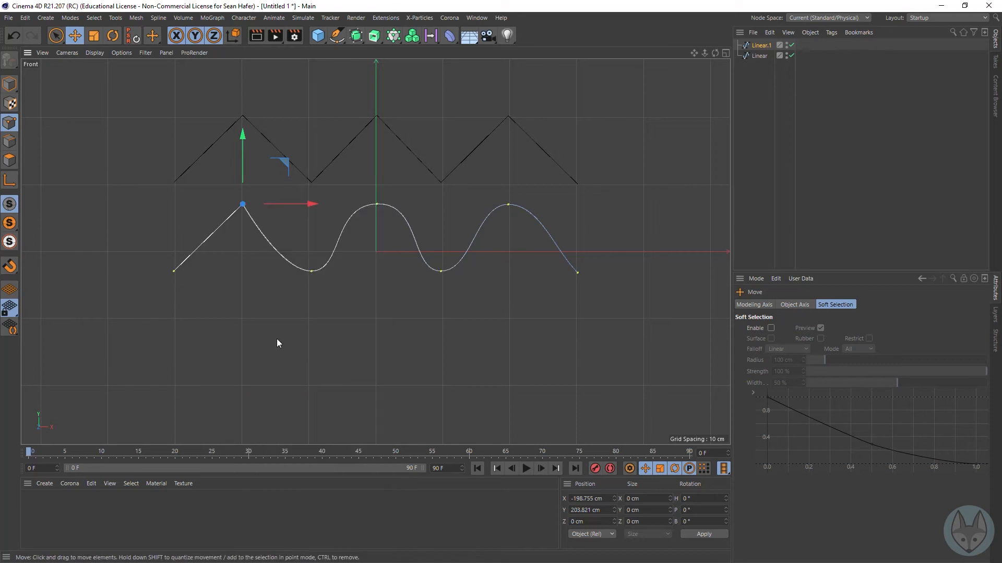
# Step: Apply Soft Interpolation to the Bezier spline's left peak point to bring back its tangents
pyautogui.rightClick(240, 230)
pyautogui.click(291, 204)
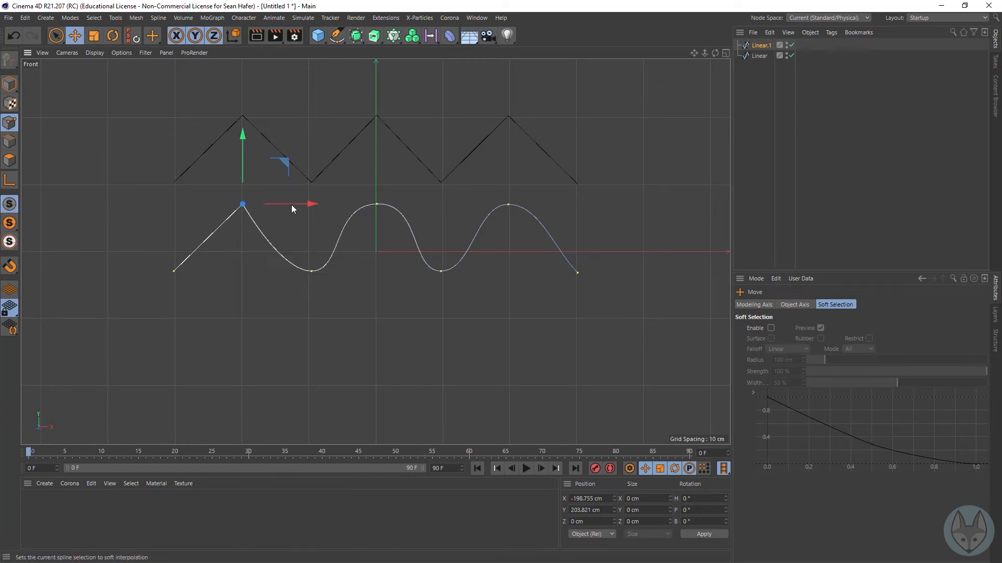
pyautogui.rightClick(249, 224)
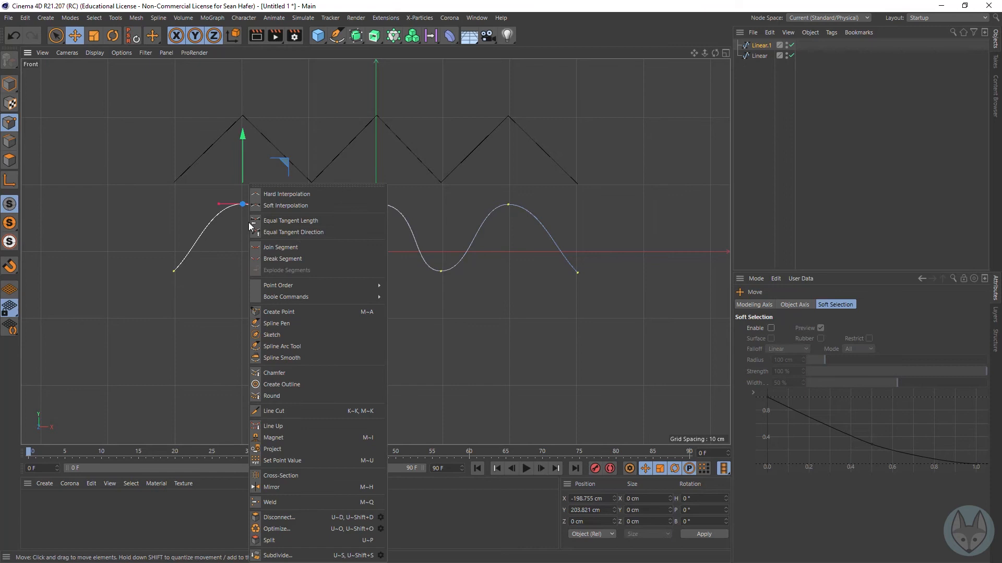
pyautogui.click(293, 233)
# Step: Bend only the left tangent handle of the Bezier spline's middle peak downward and apply Equal Tangent Length
pyautogui.click(375, 204)
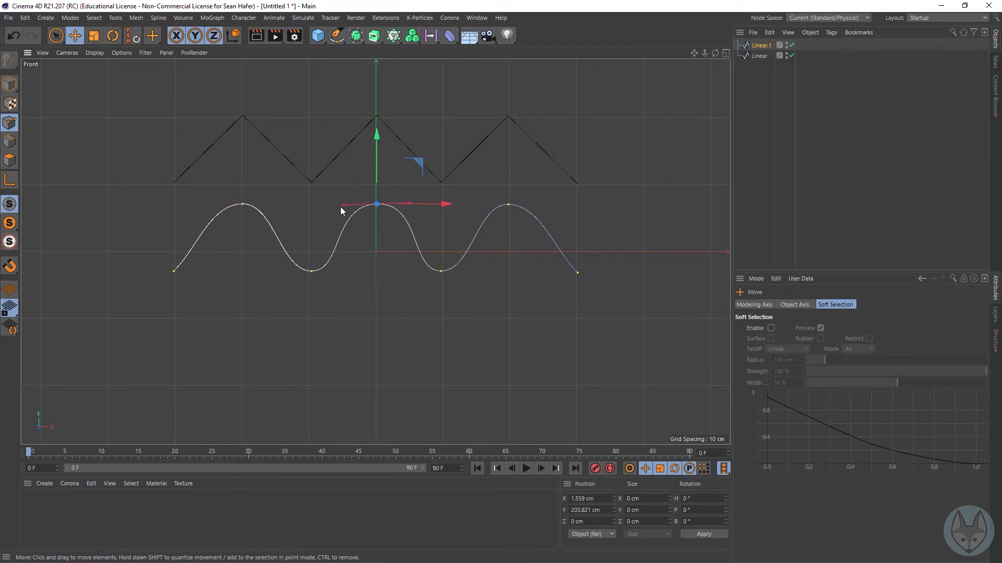
pyautogui.moveTo(341, 204); pyautogui.dragTo(349, 230)
pyautogui.rightClick(383, 218)
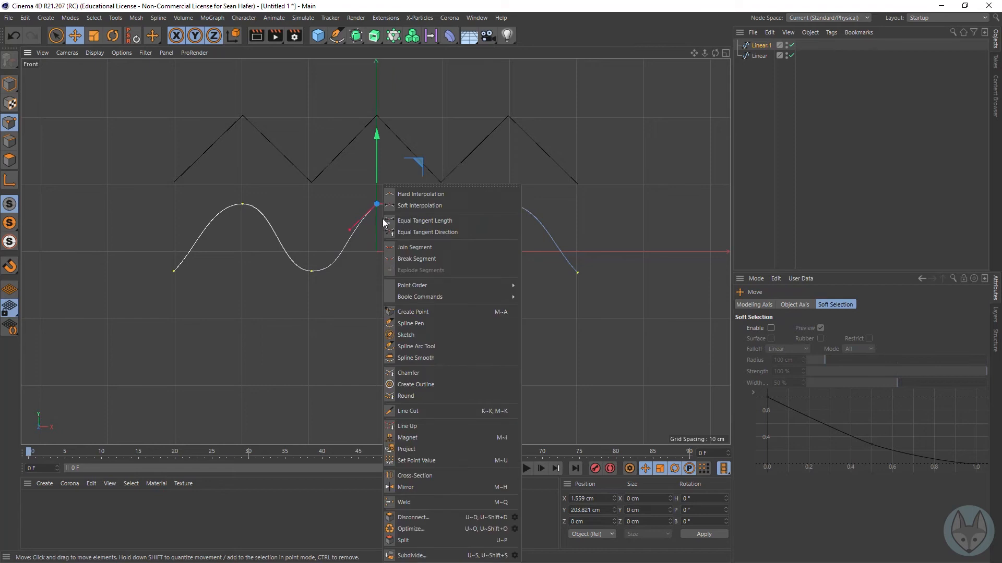
pyautogui.click(444, 225)
# Step: Apply Equal Tangent Direction to the middle peak point and rotate its tangent handles back to horizontal
pyautogui.rightClick(386, 224)
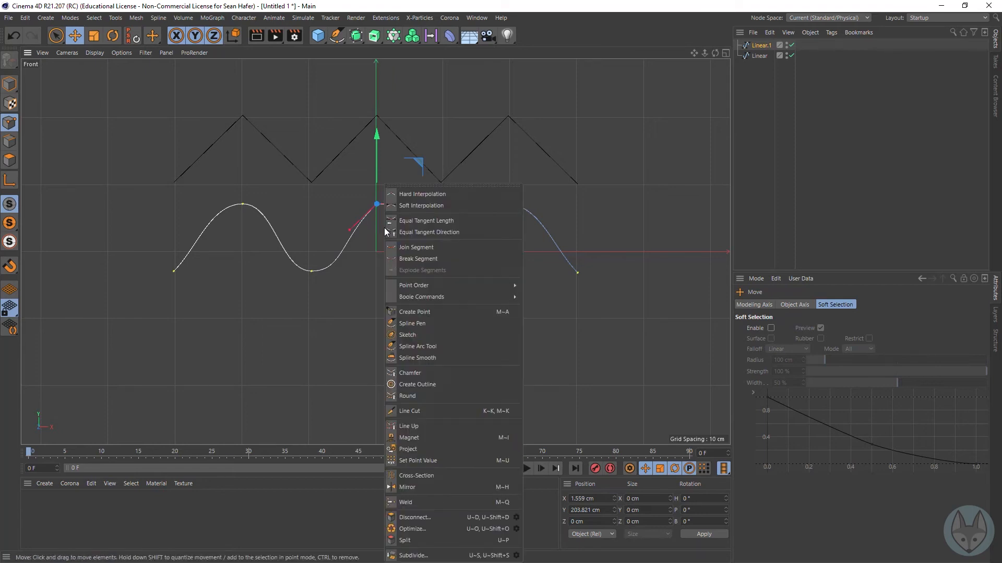
pyautogui.click(440, 236)
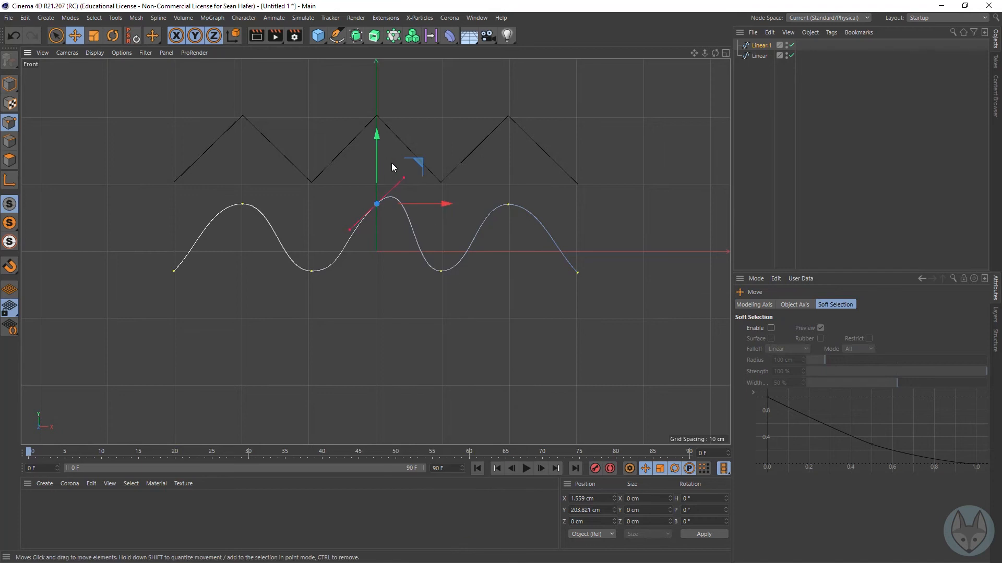
pyautogui.moveTo(404, 178); pyautogui.dragTo(412, 204)
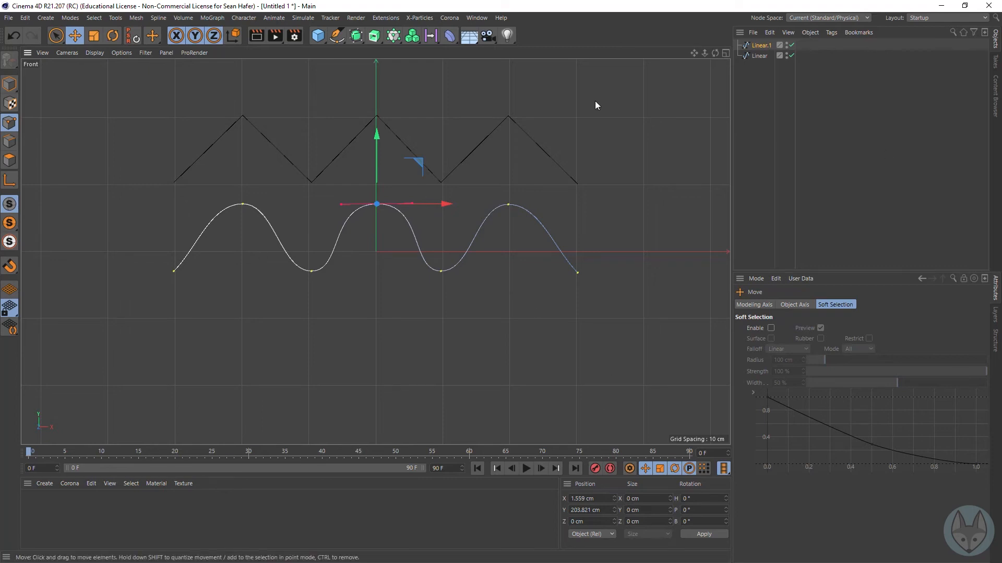
# Step: Copy the Bezier spline about 152 cm down along the Y axis in Model mode and set the copy's type to B-Spline
pyautogui.click(10, 85)
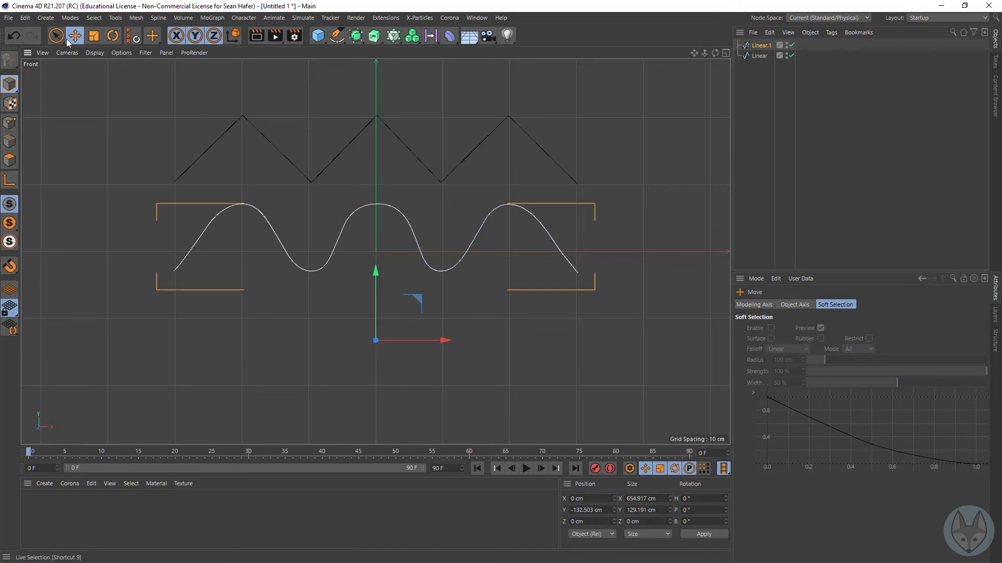
pyautogui.keyDown('ctrl'); pyautogui.moveTo(376, 270); pyautogui.dragTo(374, 372); pyautogui.keyUp('ctrl')
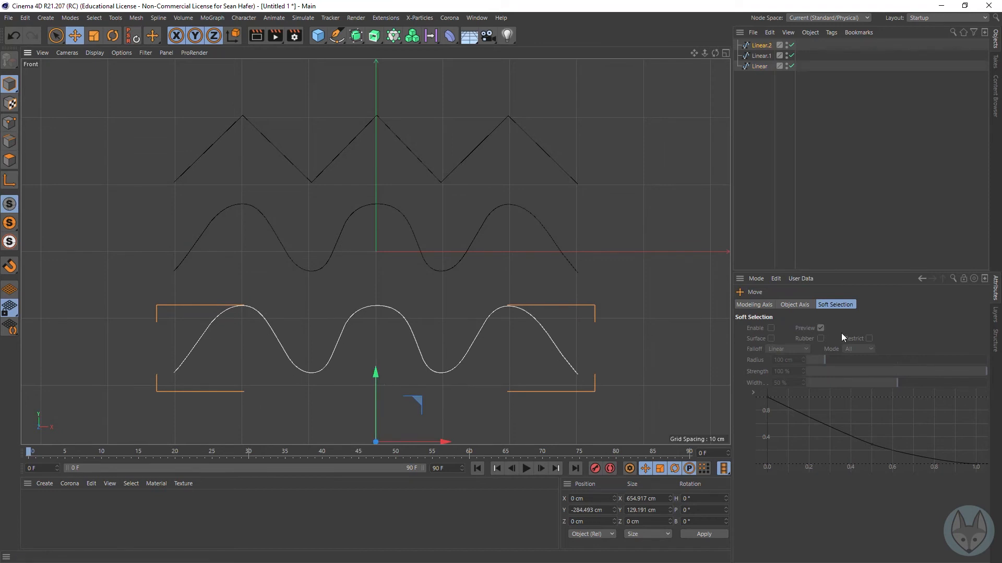
pyautogui.click(762, 46)
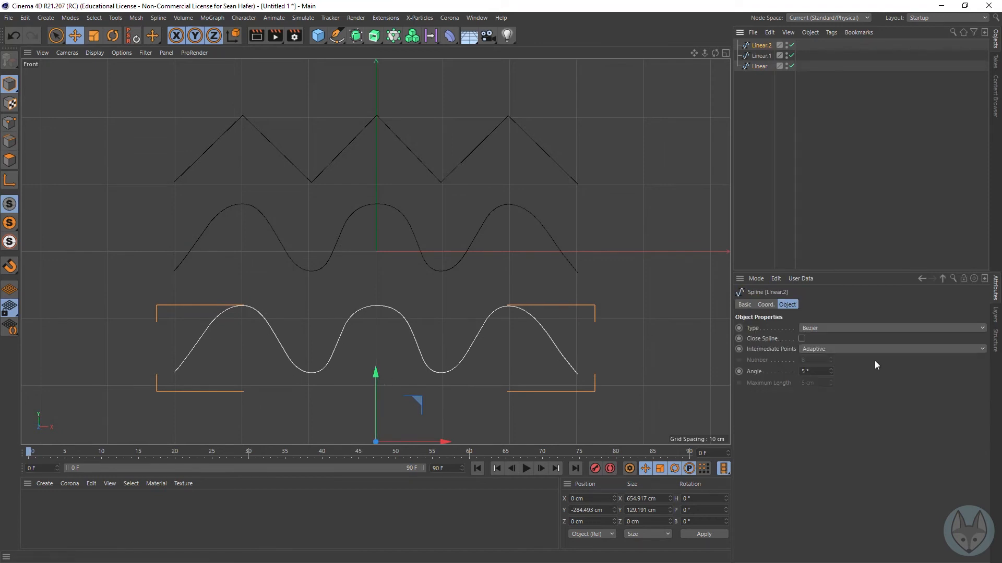
pyautogui.click(831, 325)
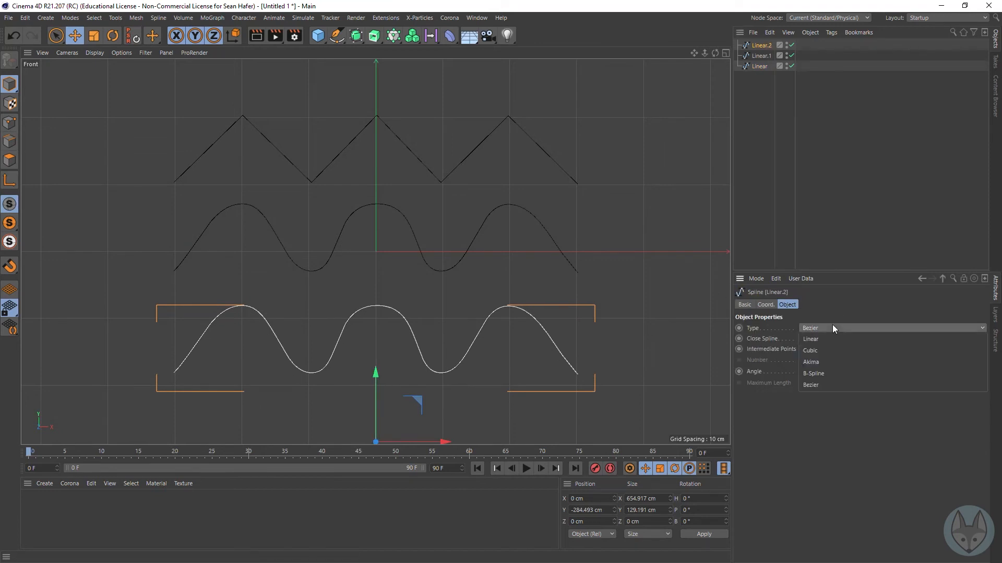
pyautogui.click(824, 367)
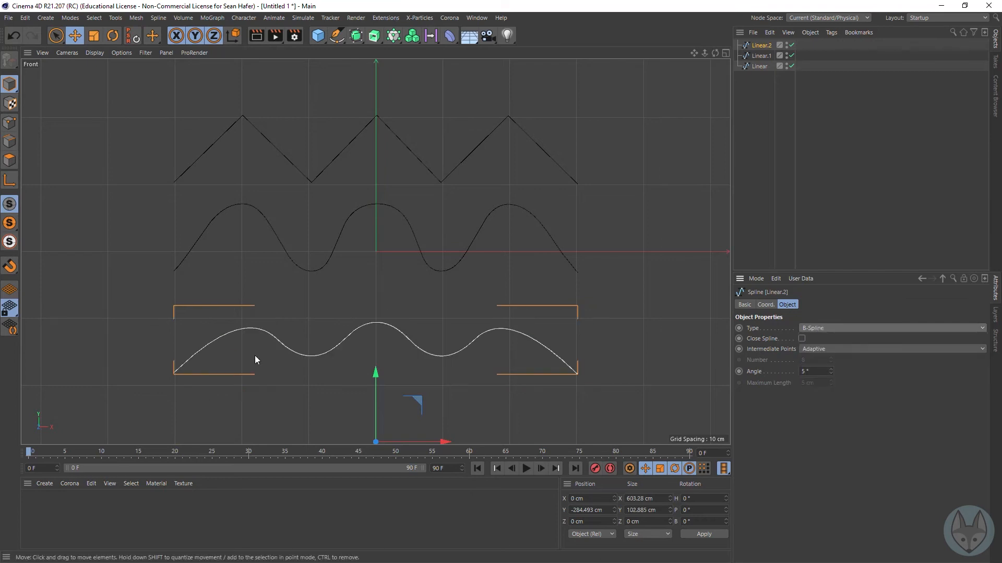
# Step: Switch to Point mode and compare how the control points sit on the B-Spline, Bezier and Linear splines
pyautogui.click(9, 122)
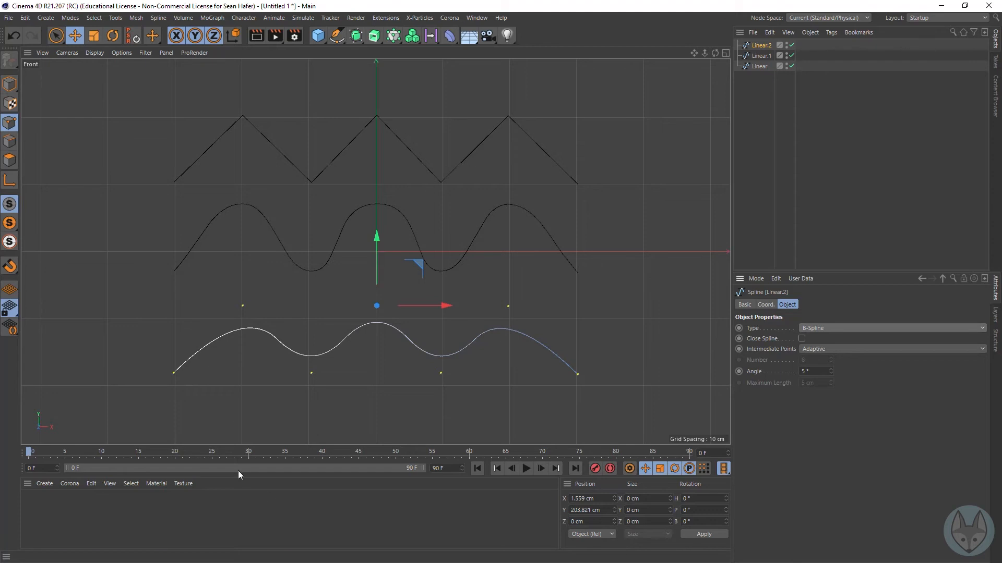
pyautogui.click(265, 216)
pyautogui.click(759, 56)
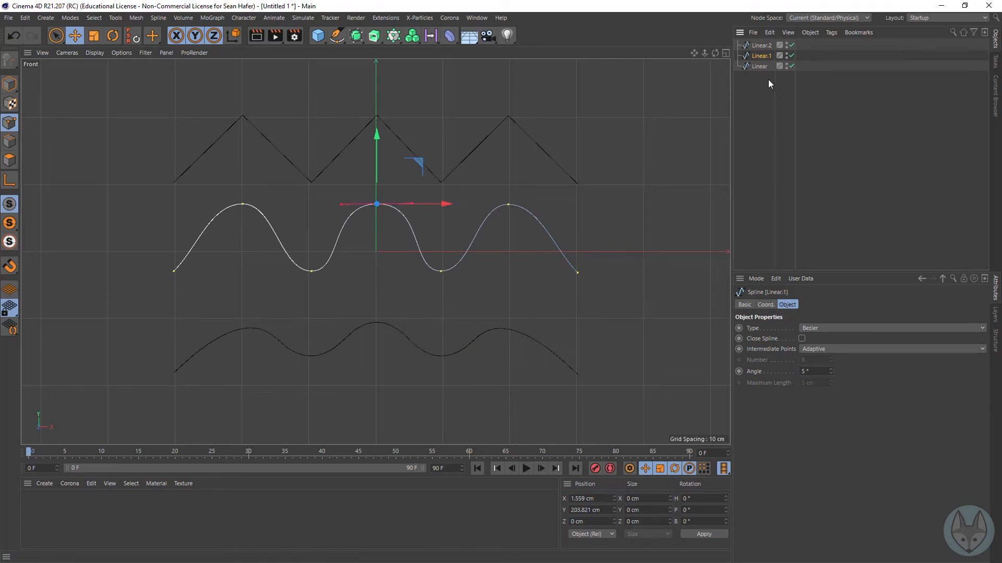
pyautogui.click(760, 47)
pyautogui.click(751, 67)
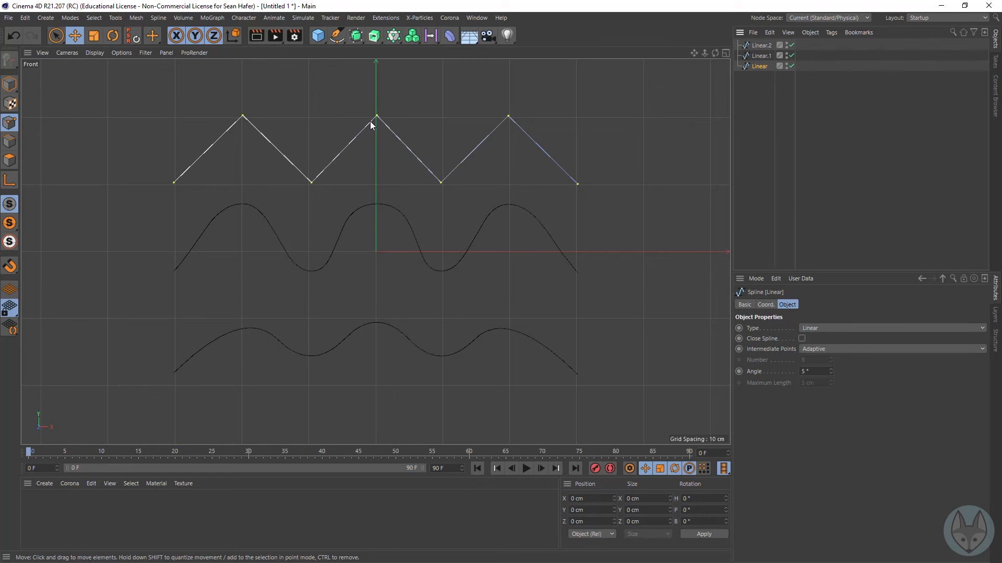
# Step: Try moving the Bezier spline's middle peak point down and slightly right, and undo the move
pyautogui.click(761, 56)
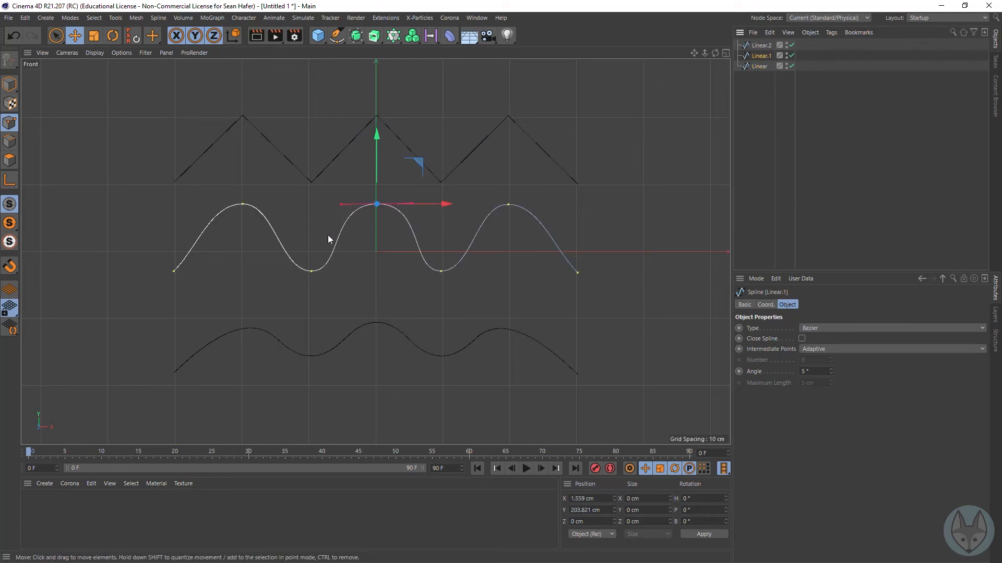
pyautogui.moveTo(371, 193); pyautogui.dragTo(381, 226)
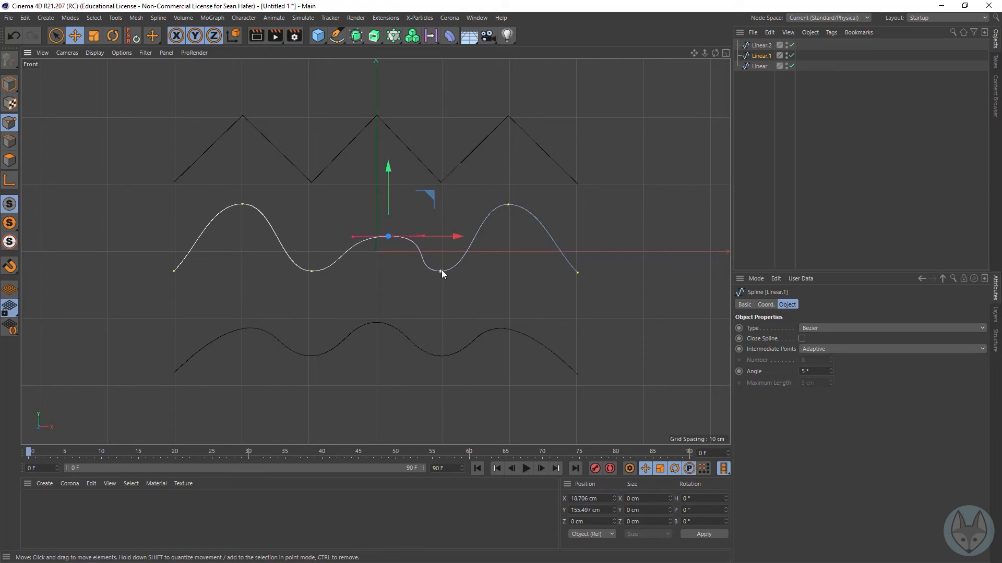
pyautogui.hotkey('ctrl', 'z')
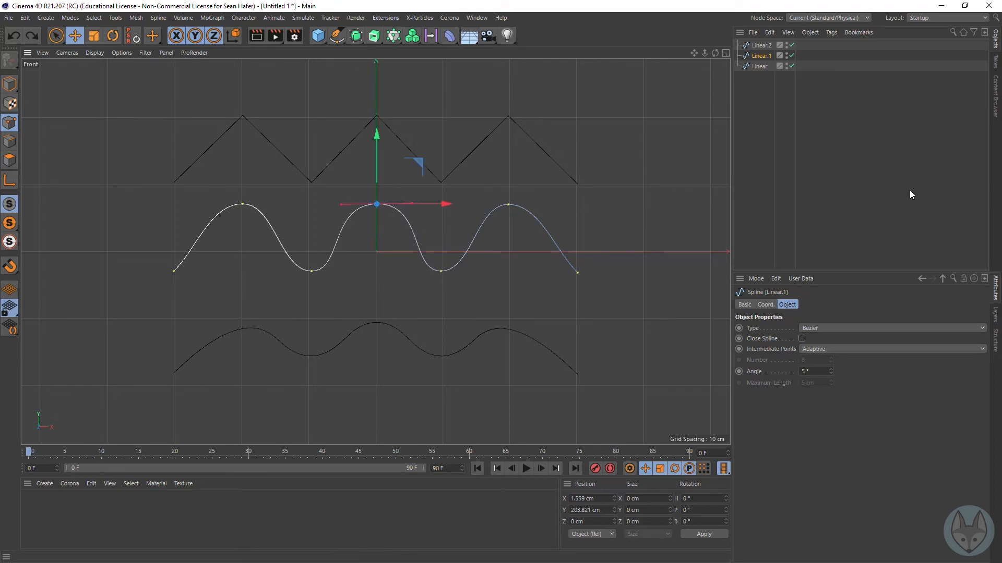
# Step: Move the B-Spline's left peak control point slightly up and left, and its second valley control point downward
pyautogui.click(760, 46)
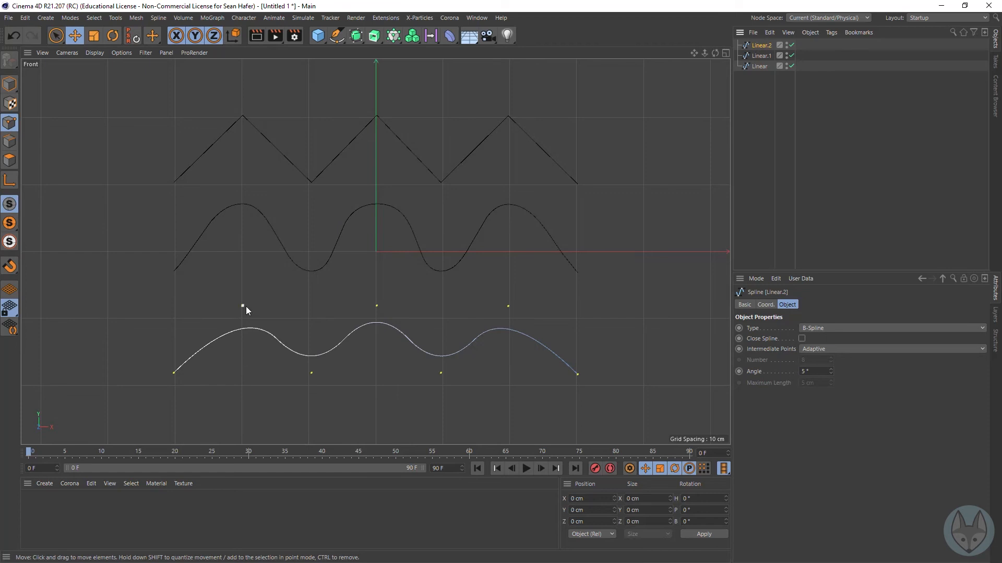
pyautogui.moveTo(243, 306)
pyautogui.mouseDown()
pyautogui.moveTo(237, 284)
pyautogui.moveTo(227, 323)
pyautogui.moveTo(230, 304)
pyautogui.mouseUp()
pyautogui.click(202, 357)
pyautogui.moveTo(441, 373); pyautogui.dragTo(444, 401)
pyautogui.click(505, 434)
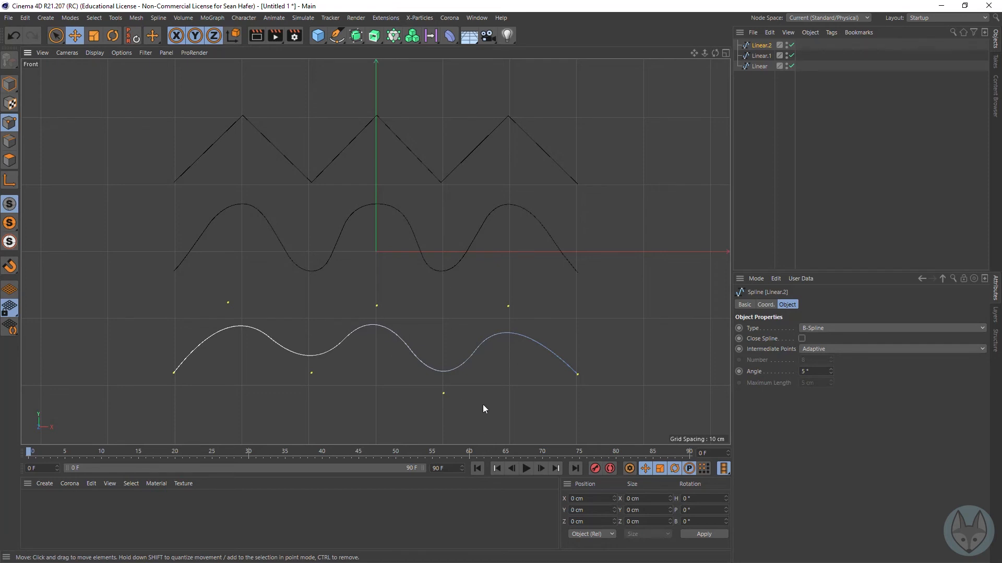
# Step: Try placing the B-Spline's second valley control point on top of the middle peak's, and compare with the Bezier and Linear splines
pyautogui.moveTo(443, 393); pyautogui.dragTo(377, 307)
pyautogui.click(446, 345)
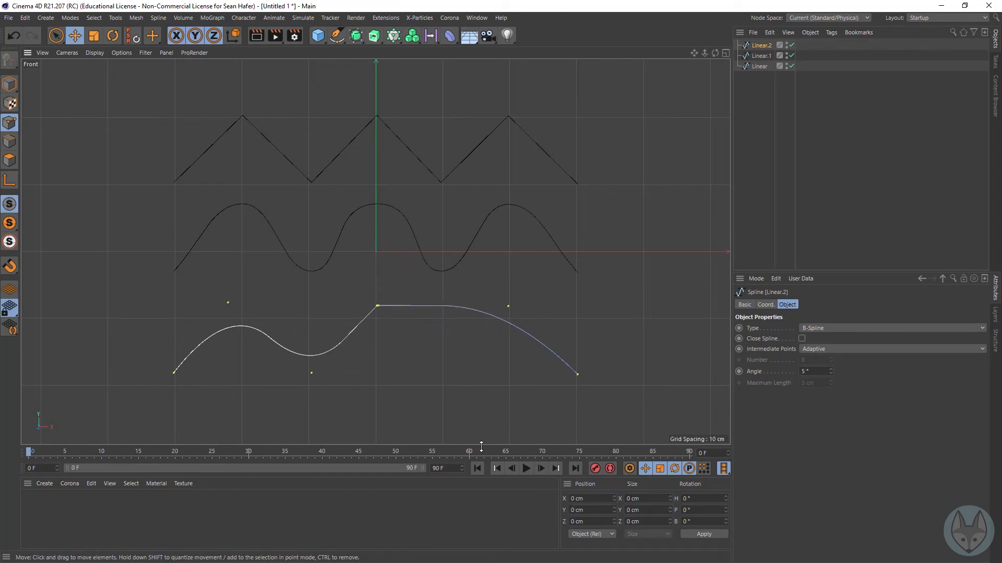
pyautogui.click(760, 55)
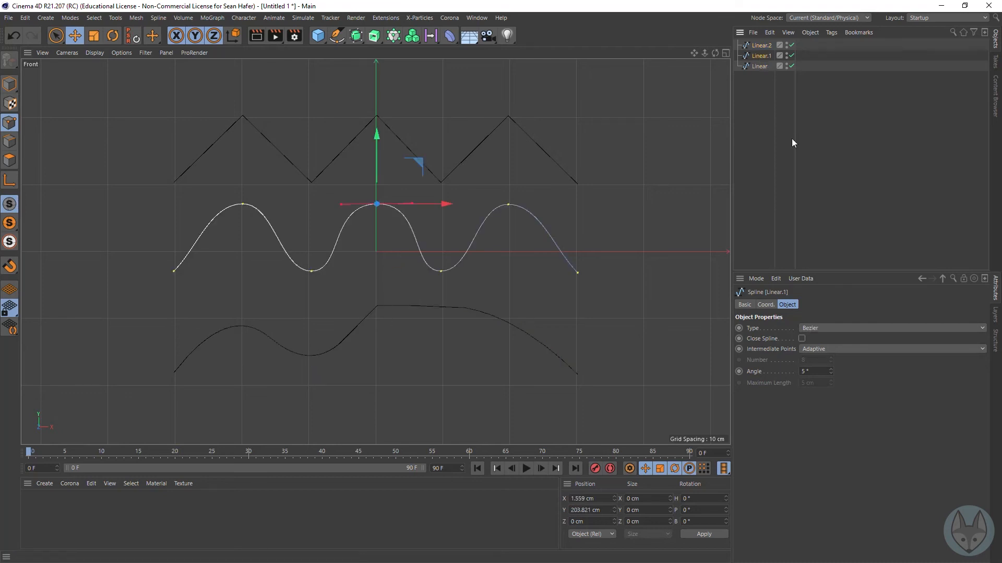
pyautogui.click(765, 65)
pyautogui.click(598, 367)
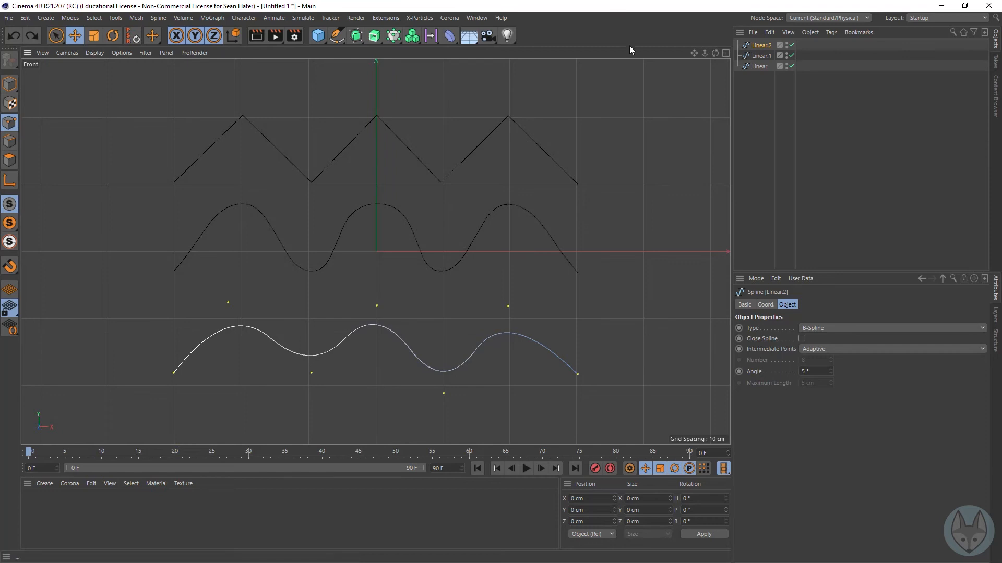
# Step: Add a Rectangle spline and scale it down uniformly to about 155.2 cm square
pyautogui.moveTo(694, 53)
pyautogui.mouseDown(button='right')
pyautogui.moveTo(647, 53)
pyautogui.moveTo(695, 53)
pyautogui.mouseUp(button='right')
pyautogui.moveTo(695, 54); pyautogui.dragTo(566, 55)
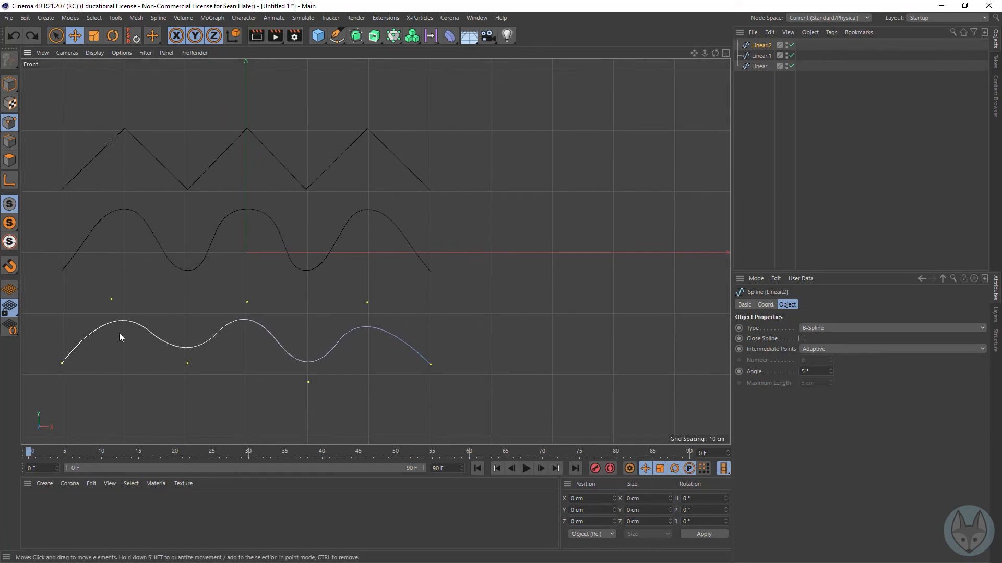
pyautogui.moveTo(337, 43); pyautogui.dragTo(444, 131)
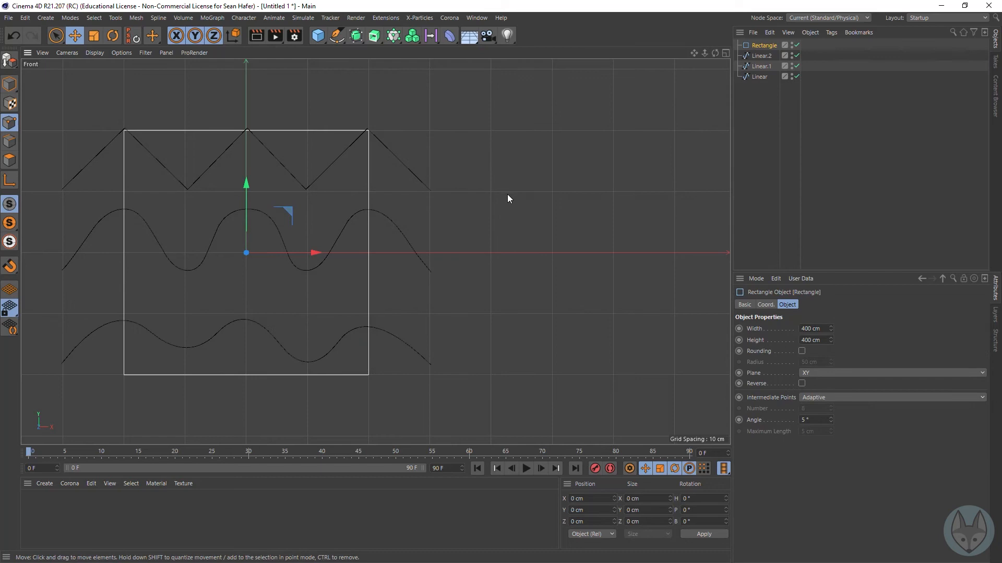
pyautogui.press('t')
pyautogui.moveTo(528, 123); pyautogui.dragTo(309, 223)
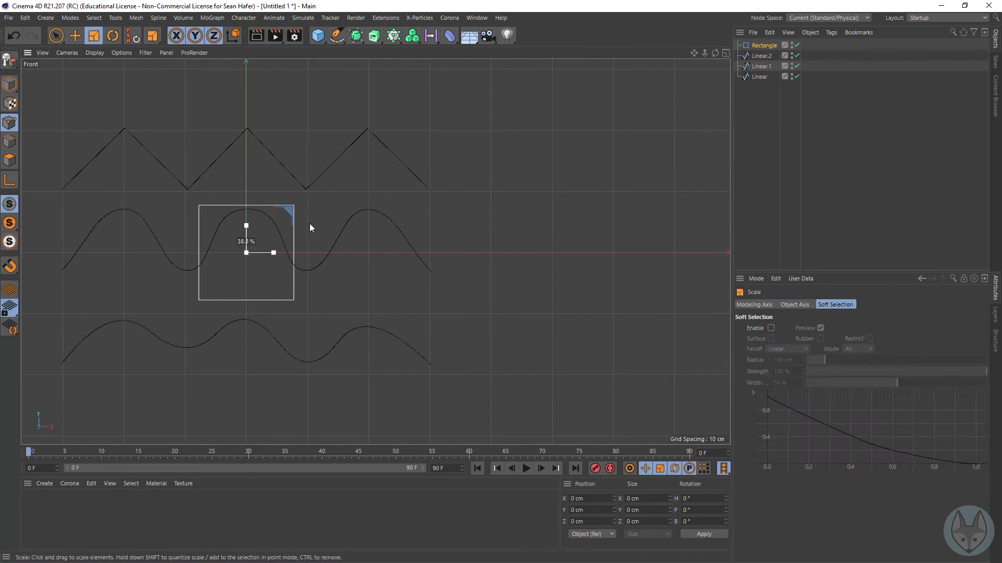
# Step: Move the rectangle into the empty space right of the zigzag spline and make it editable
pyautogui.press('e')
pyautogui.moveTo(407, 306); pyautogui.dragTo(688, 223)
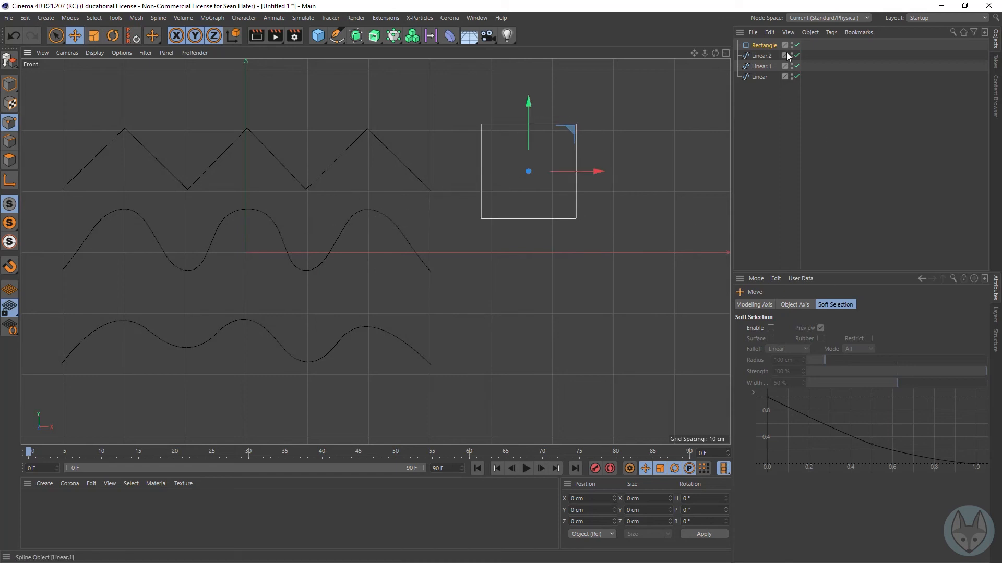
pyautogui.click(760, 46)
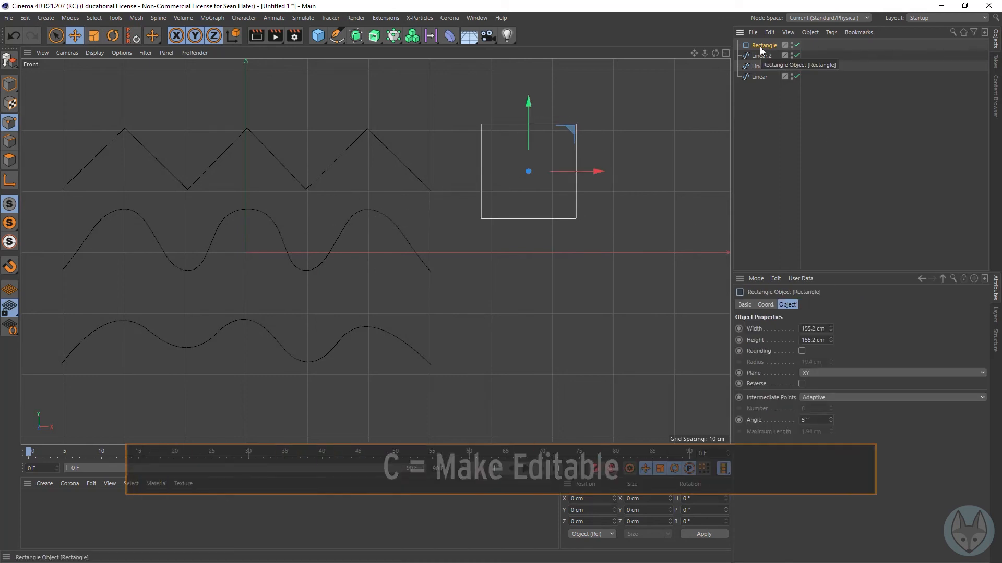
pyautogui.press('c')
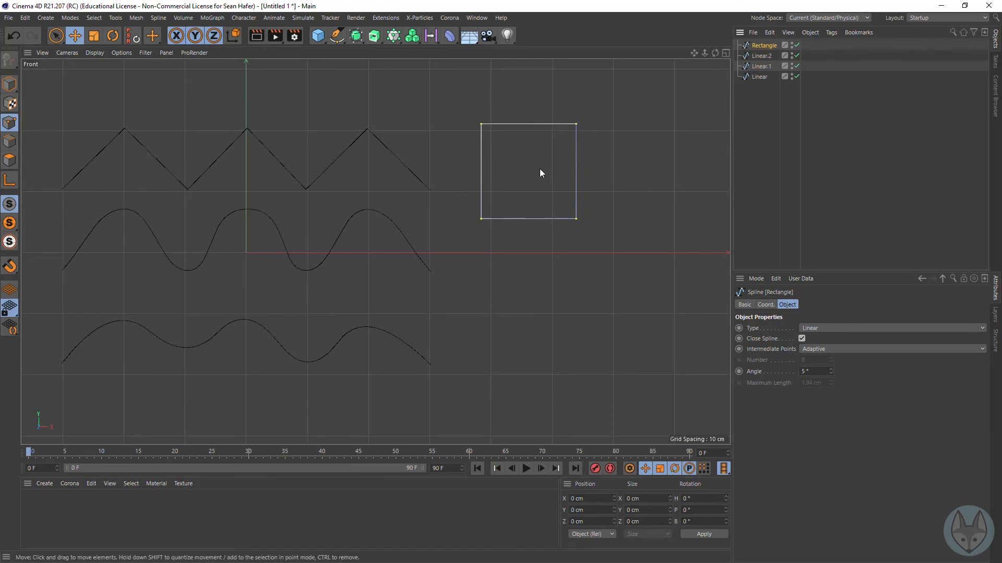
# Step: Copy the rectangle sideways to about X 661 cm in Model mode and set the copy's type to B-Spline
pyautogui.click(9, 84)
pyautogui.keyDown('ctrl'); pyautogui.moveTo(596, 171); pyautogui.dragTo(718, 170); pyautogui.keyUp('ctrl')
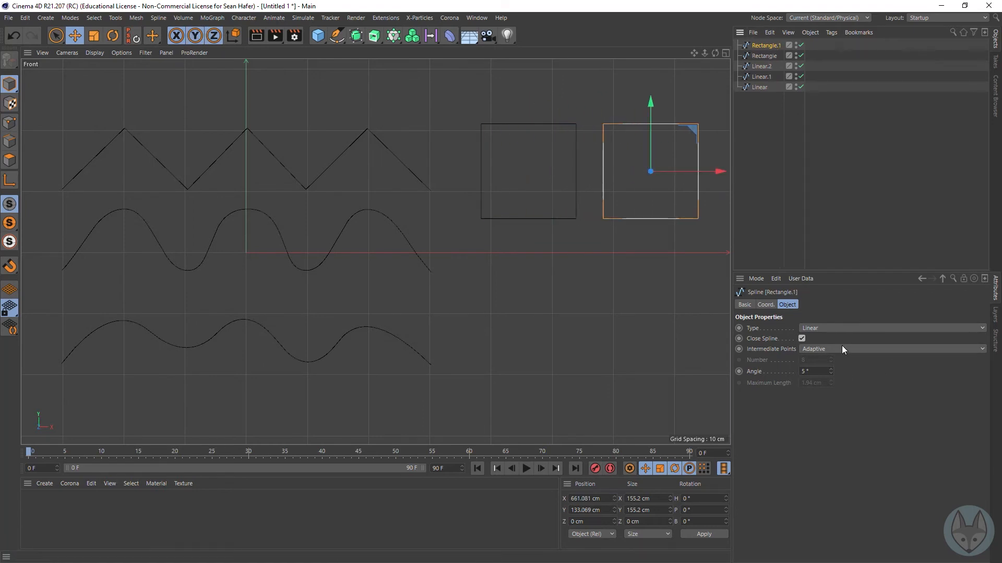
pyautogui.click(839, 328)
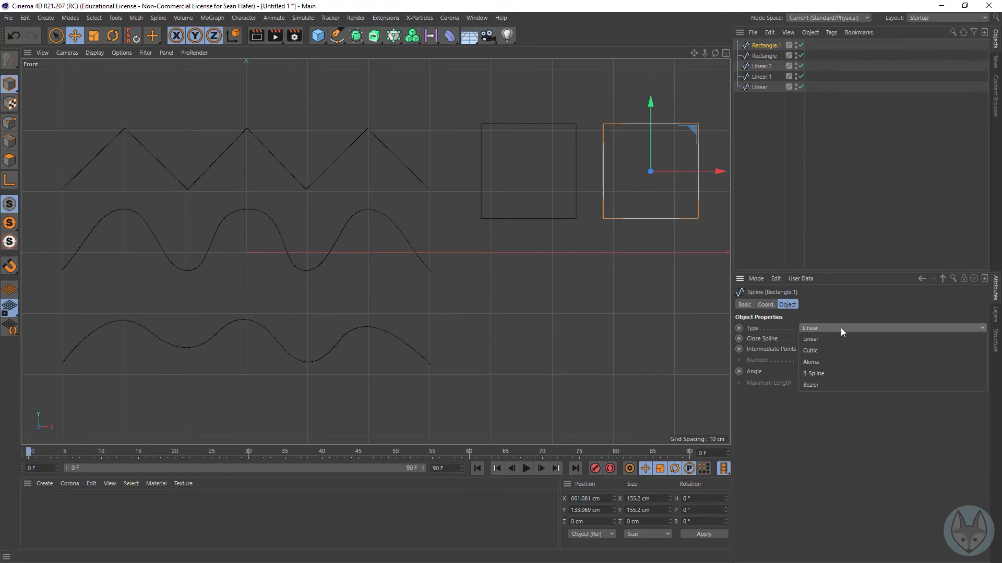
pyautogui.click(843, 374)
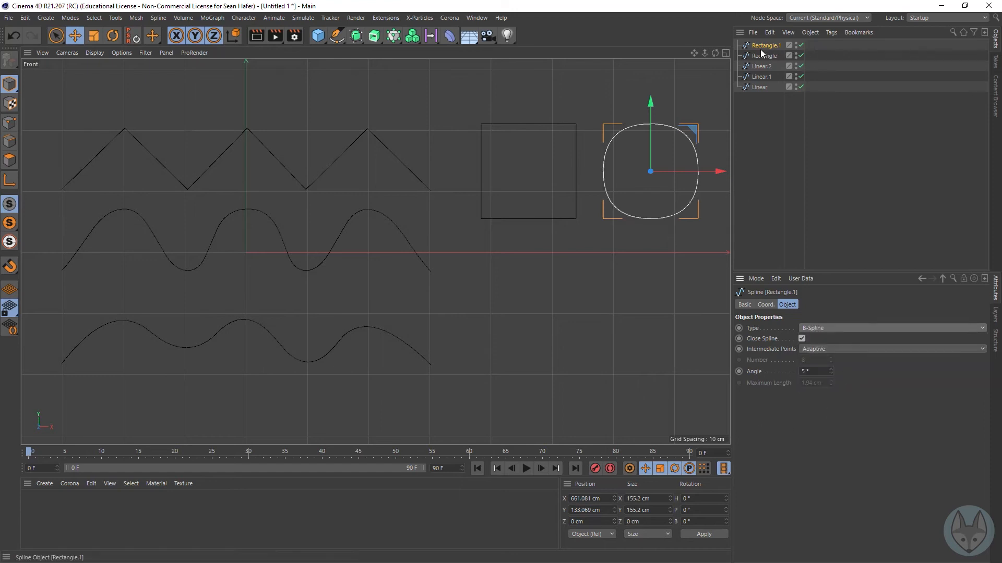
# Step: Show the points of both the linear and the B-Spline rectangle in Points mode to compare their control points
pyautogui.click(10, 122)
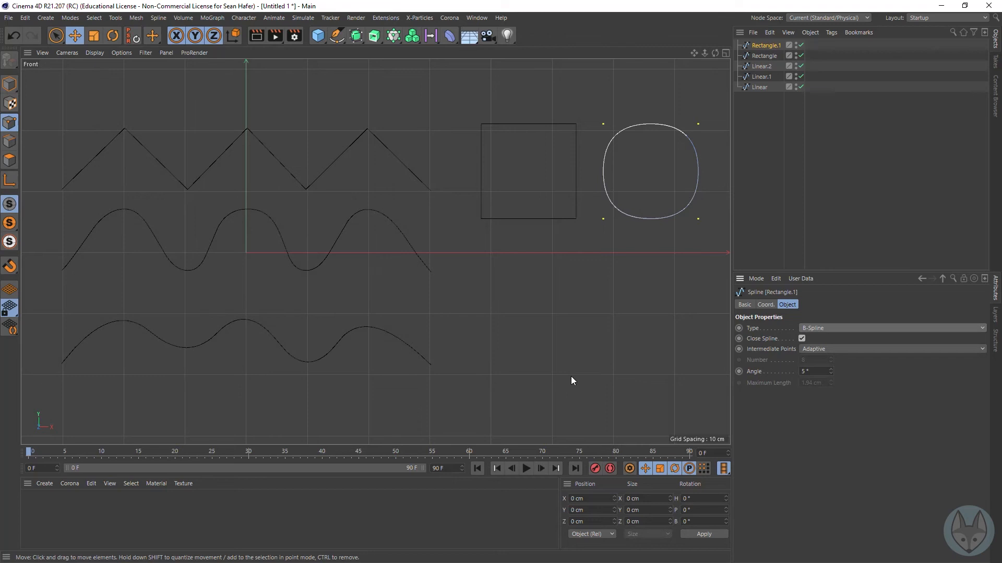
pyautogui.keyDown('ctrl'); pyautogui.click(763, 57); pyautogui.keyUp('ctrl')
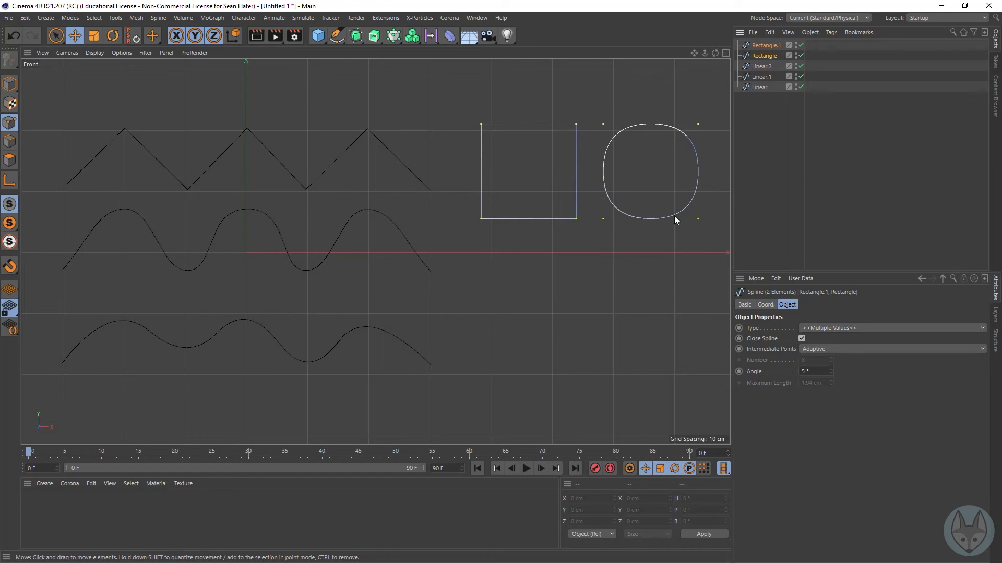
# Step: Add an n-Side spline, scale it down to a 110 cm radius and move it below the linear rectangle
pyautogui.click(337, 35)
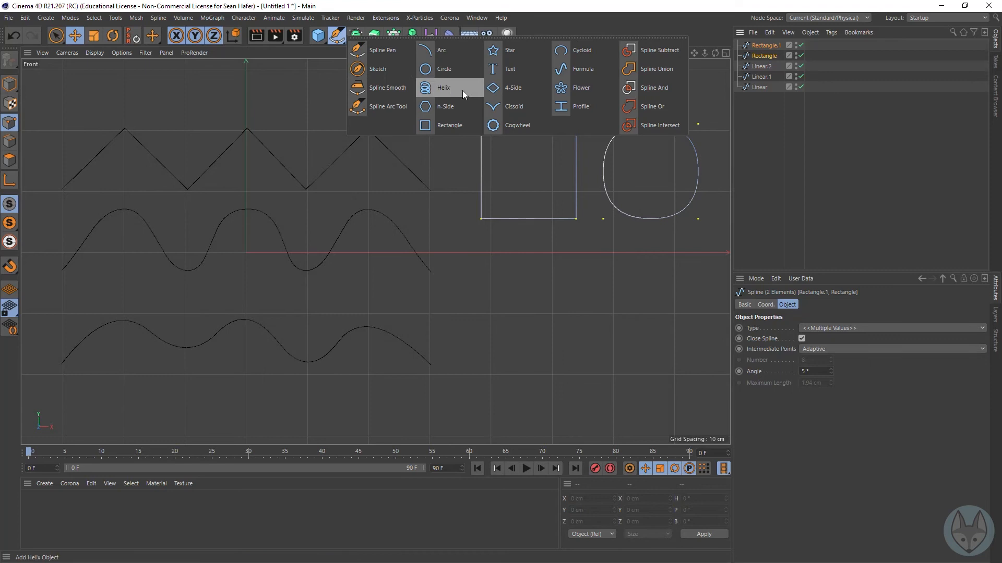
pyautogui.click(455, 104)
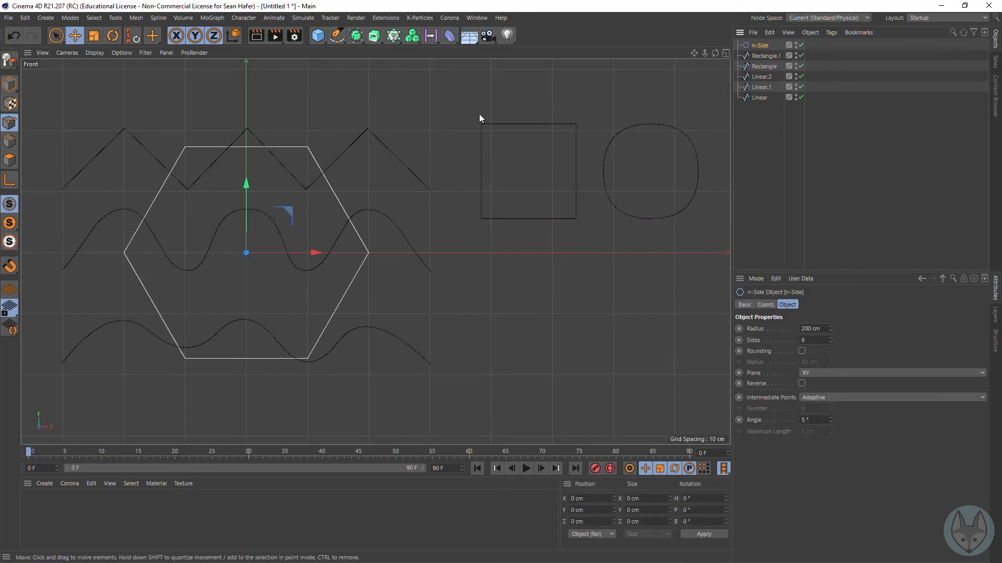
pyautogui.press('t')
pyautogui.moveTo(543, 111); pyautogui.dragTo(357, 189)
pyautogui.press('e')
pyautogui.moveTo(424, 330); pyautogui.dragTo(704, 392)
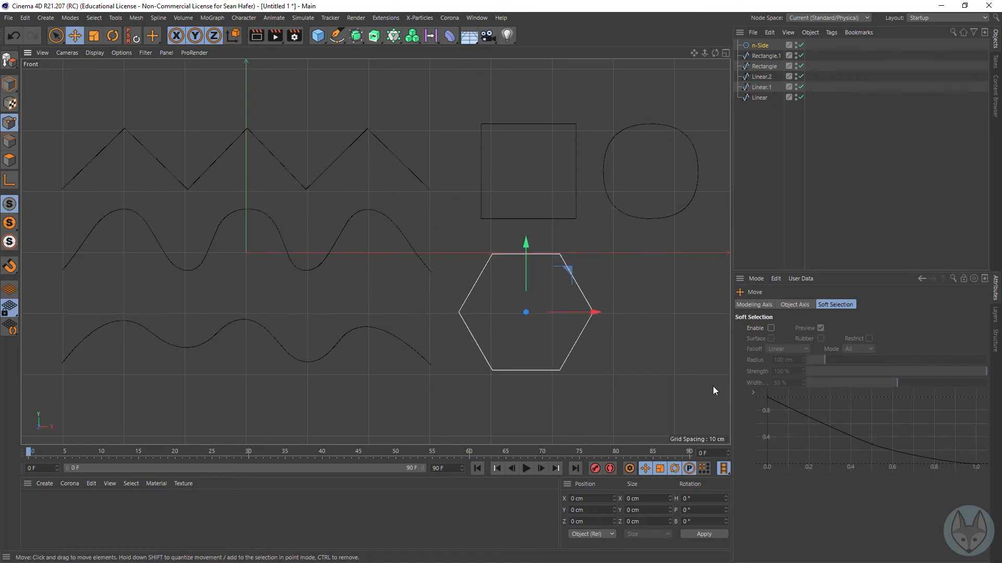
# Step: Set the n-Side spline to 8 sides and make it editable
pyautogui.click(761, 45)
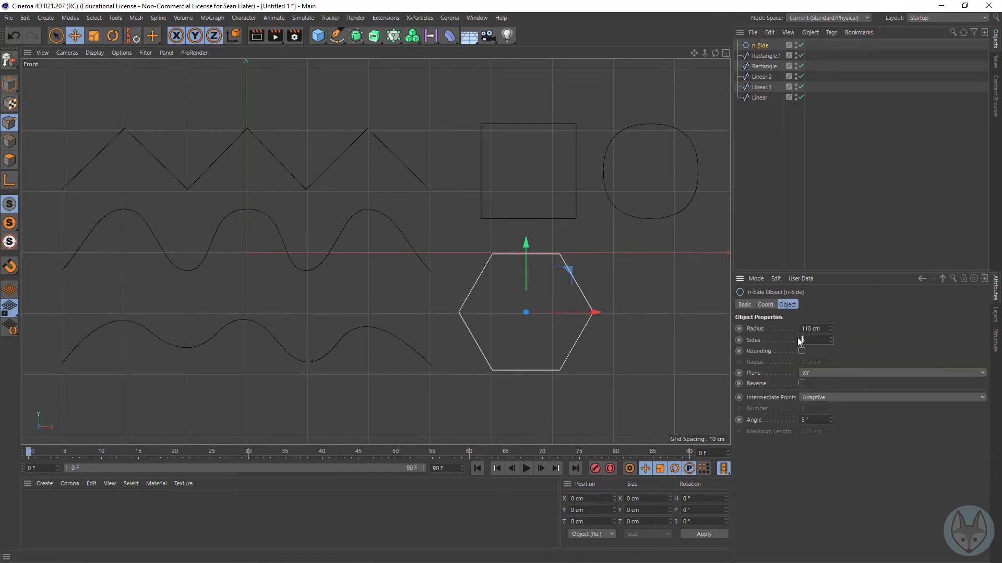
pyautogui.press('Return')
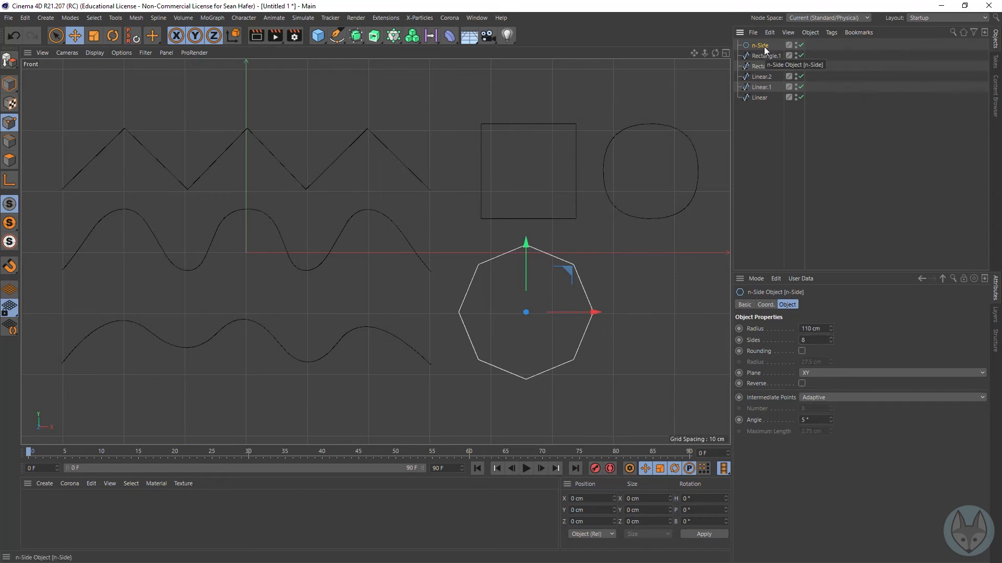
pyautogui.press('c')
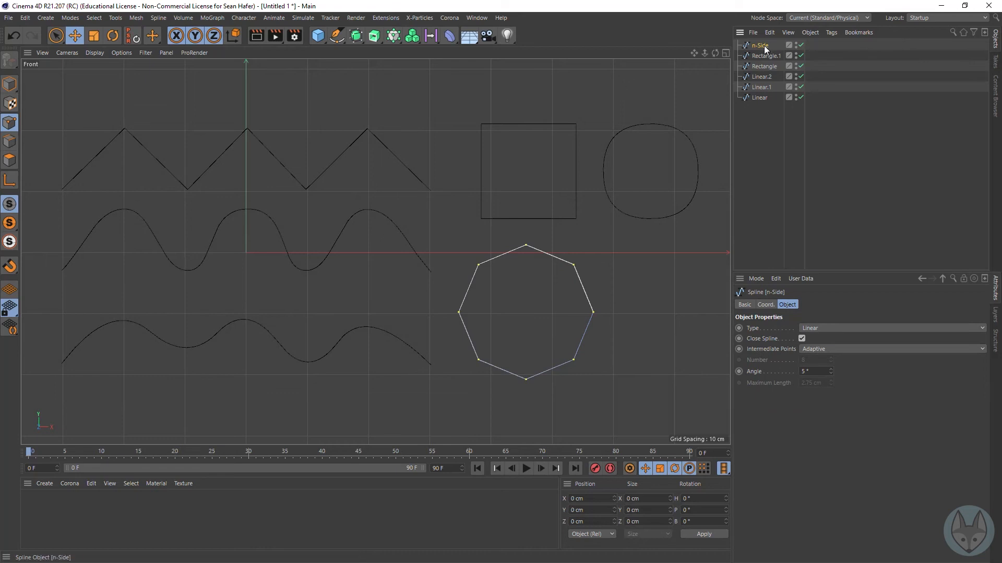
# Step: Copy the octagon sideways to about X 688 cm in Model mode and set the copy's type to B-Spline
pyautogui.click(10, 84)
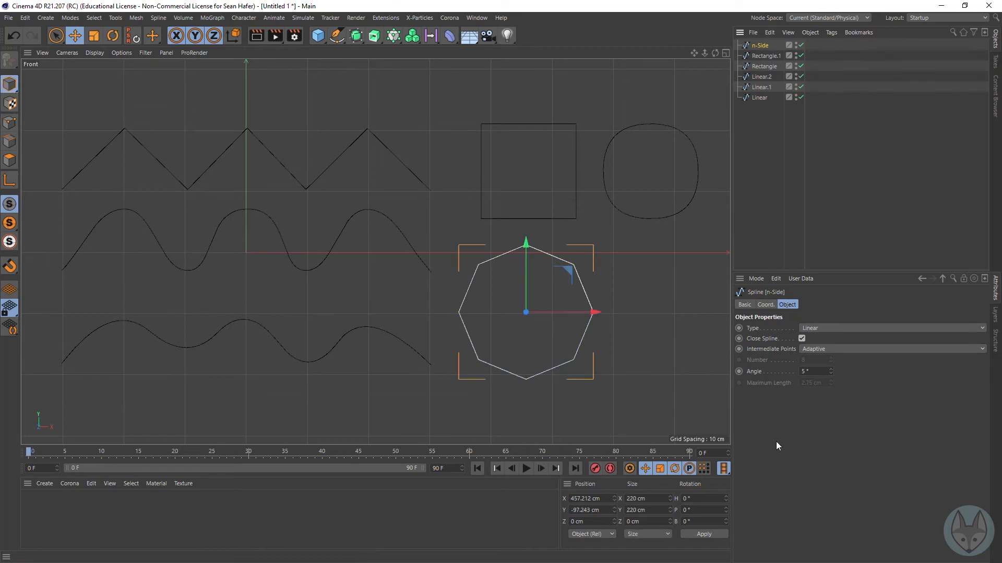
pyautogui.keyDown('ctrl'); pyautogui.moveTo(596, 312); pyautogui.dragTo(741, 311); pyautogui.keyUp('ctrl')
pyautogui.moveTo(694, 53); pyautogui.dragTo(640, 59)
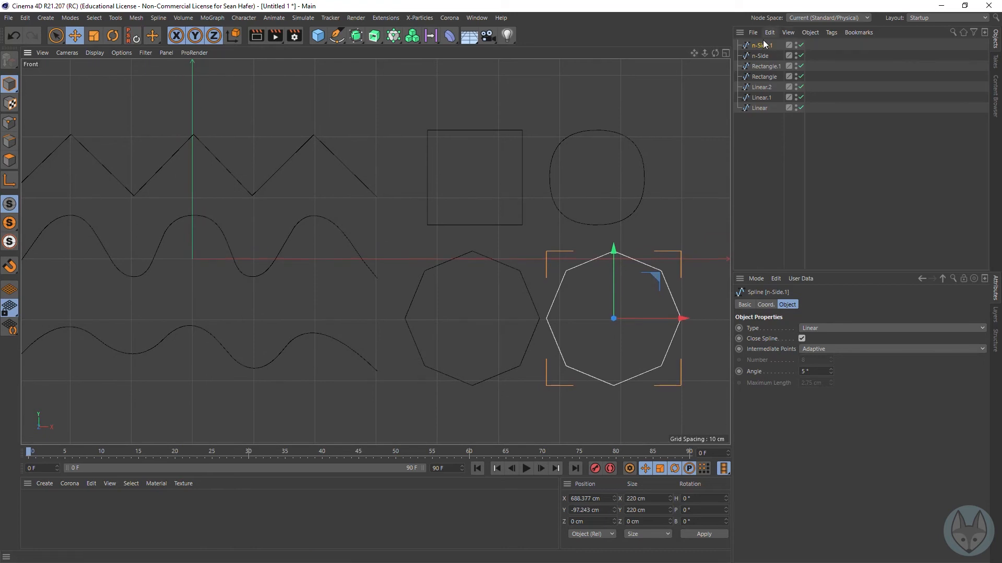
pyautogui.click(842, 328)
pyautogui.click(838, 369)
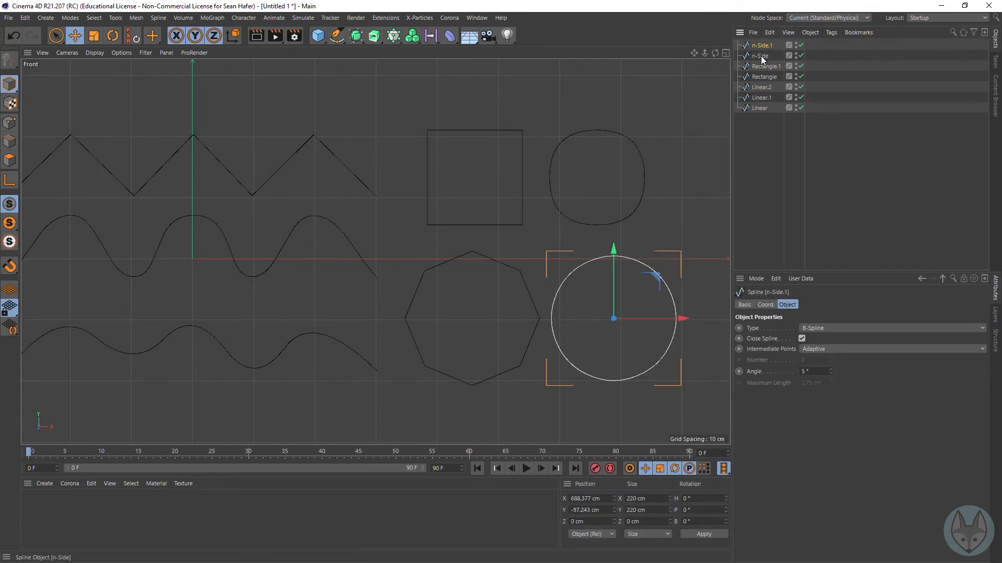
# Step: Select all seven splines and show their points to compare control point placement across the linear, Bezier and B-Spline shapes
pyautogui.keyDown('shift'); pyautogui.click(759, 109); pyautogui.keyUp('shift')
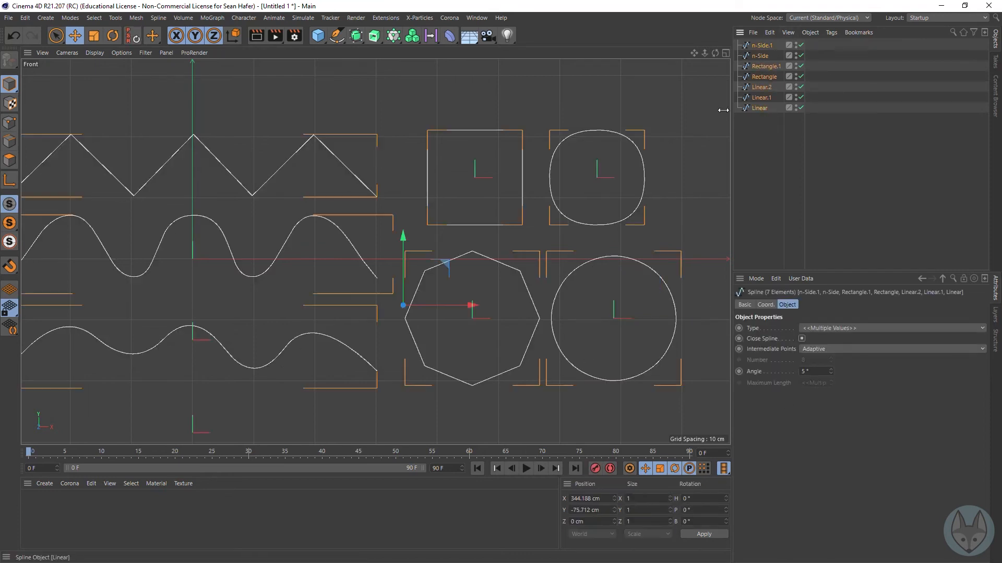
pyautogui.click(14, 123)
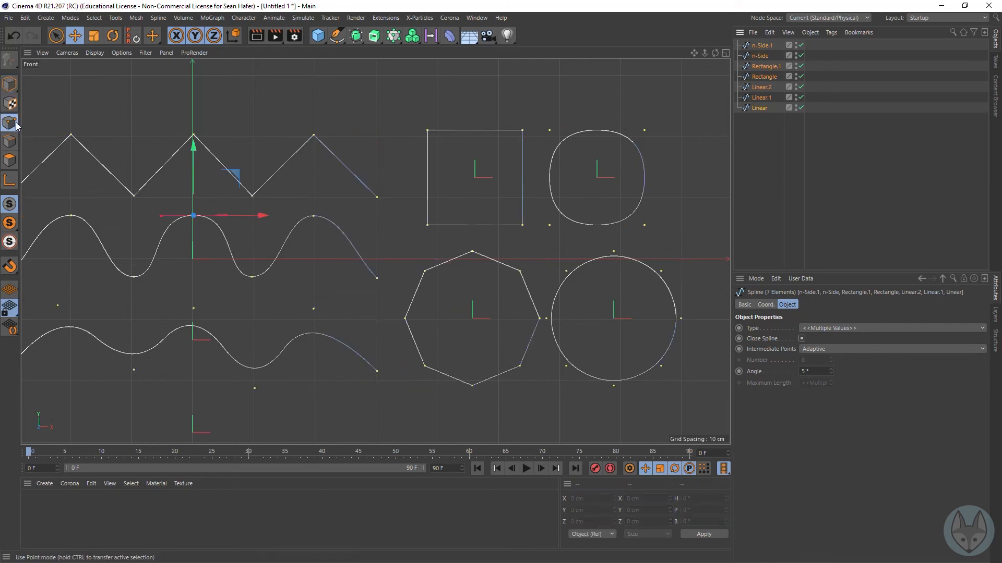
pyautogui.moveTo(694, 52); pyautogui.dragTo(753, 23)
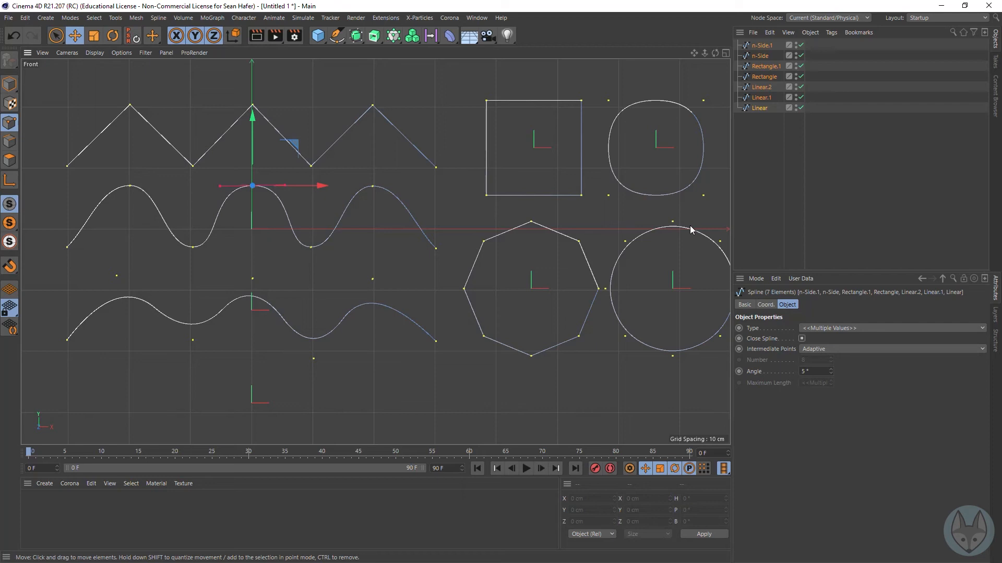
pyautogui.moveTo(693, 52); pyautogui.dragTo(660, 53)
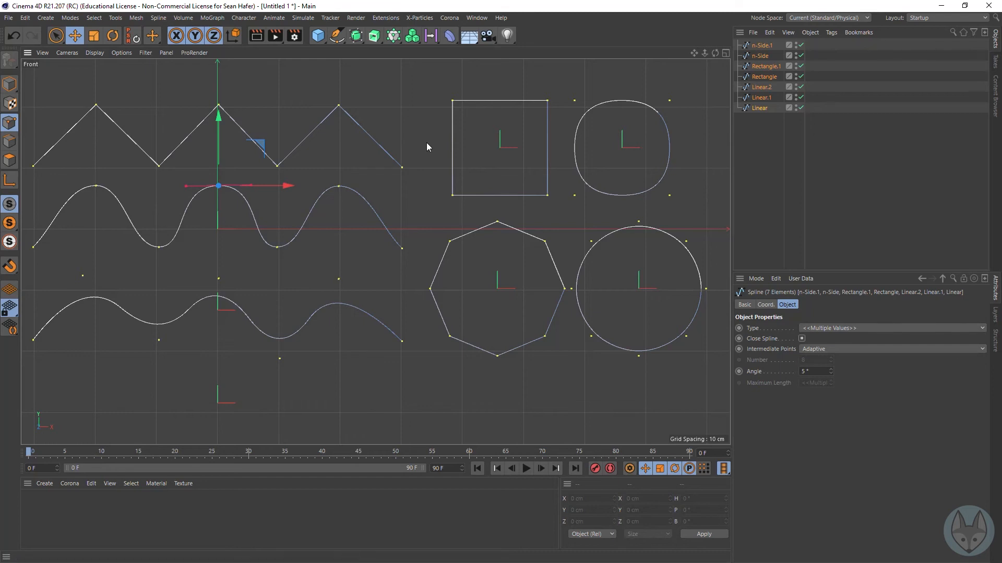
pyautogui.moveTo(693, 53)
pyautogui.mouseDown(button='right')
pyautogui.moveTo(647, 53)
pyautogui.moveTo(704, 53)
pyautogui.moveTo(693, 55)
pyautogui.mouseUp(button='right')
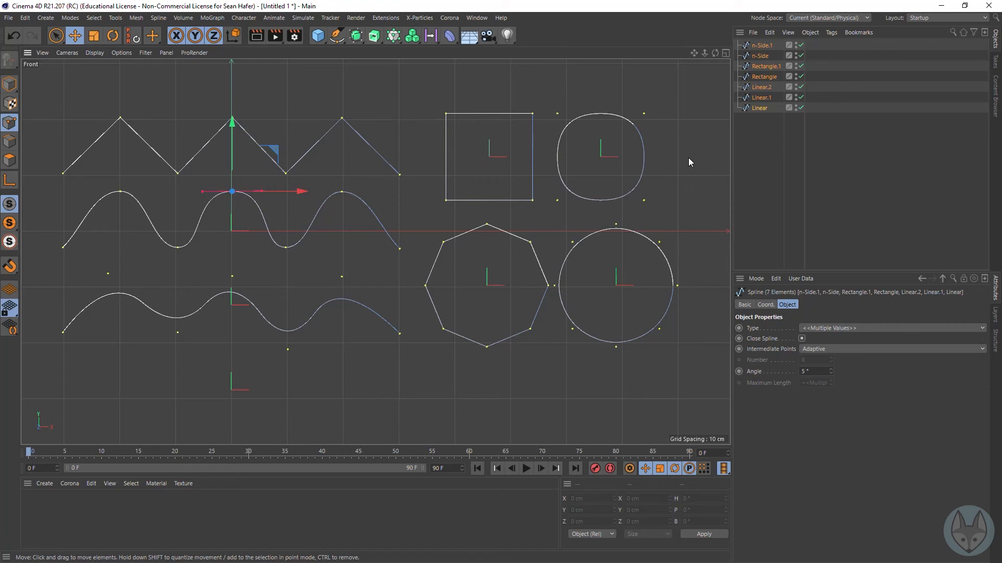
# Step: Pull the B-Spline rectangle's lower-right control point outward, then place it on top of the lower-left control point
pyautogui.click(645, 201)
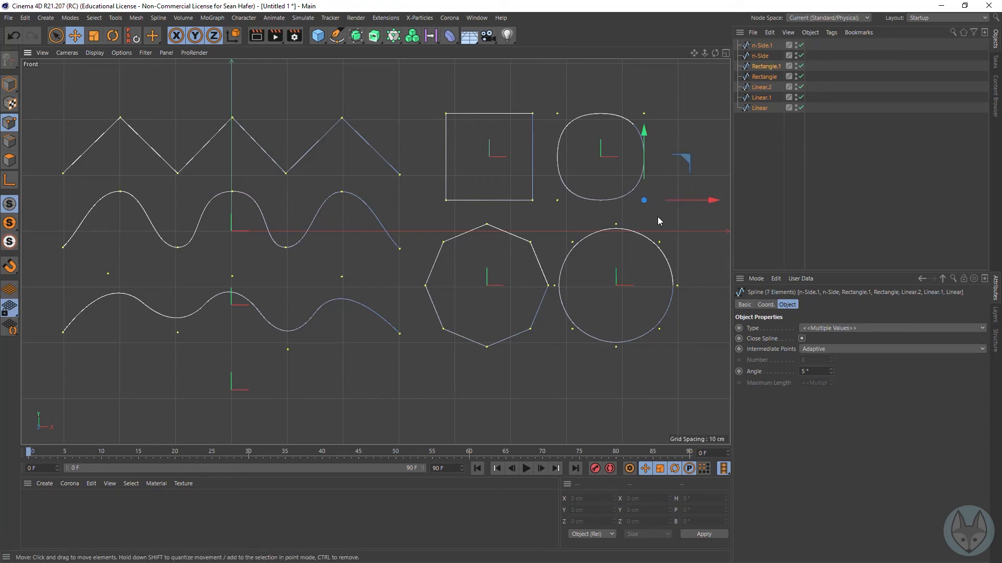
pyautogui.moveTo(657, 218); pyautogui.dragTo(710, 228)
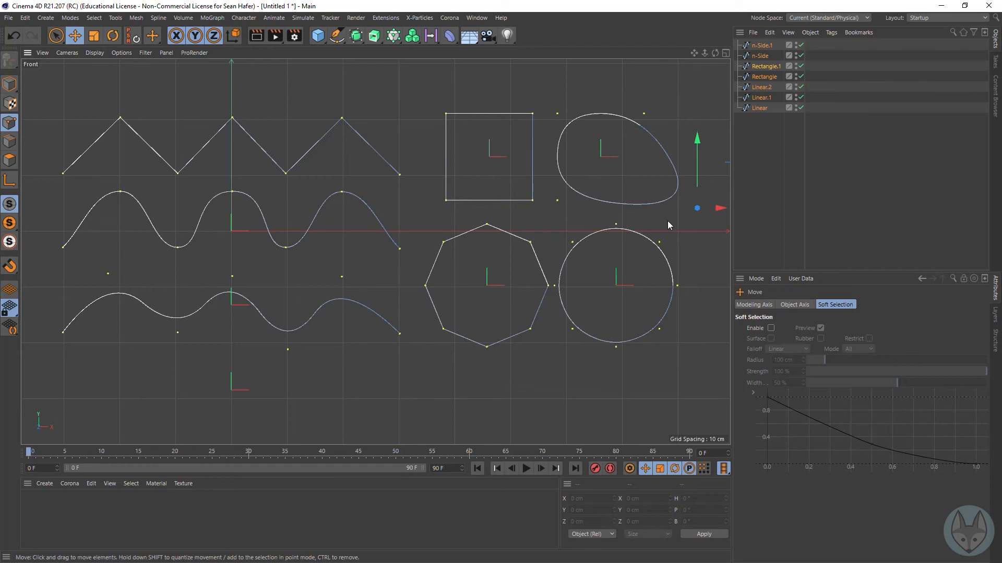
pyautogui.moveTo(706, 221); pyautogui.dragTo(565, 217)
pyautogui.moveTo(558, 116)
pyautogui.mouseDown()
pyautogui.moveTo(556, 186)
pyautogui.moveTo(553, 102)
pyautogui.moveTo(557, 110)
pyautogui.mouseUp()
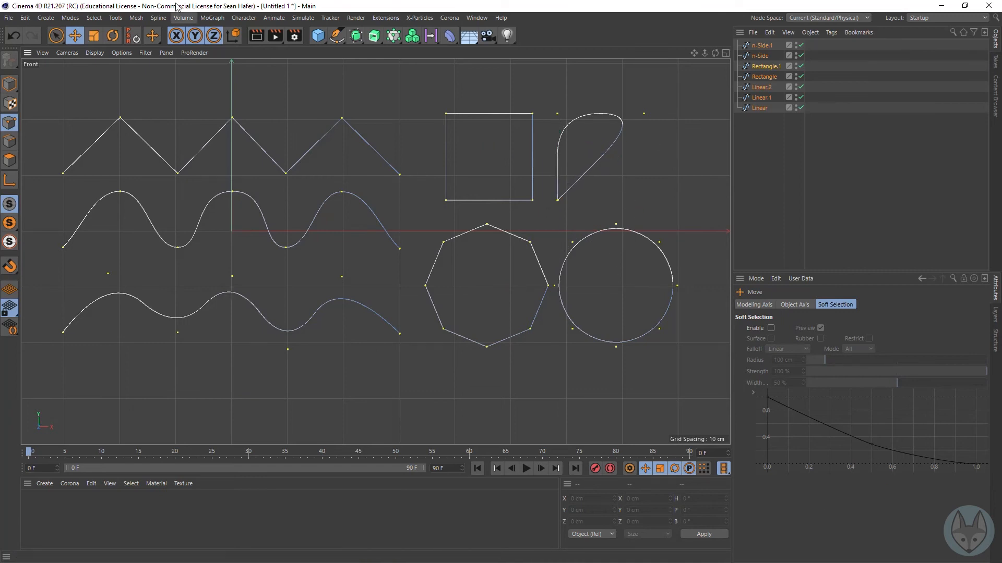
# Step: Create a new project and add a Cube object
pyautogui.click(10, 19)
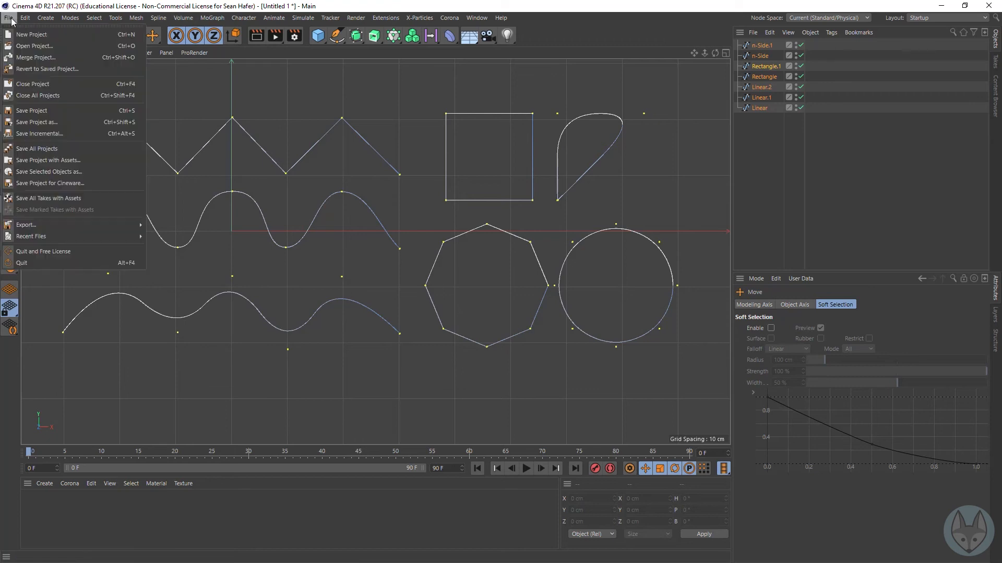
pyautogui.click(33, 35)
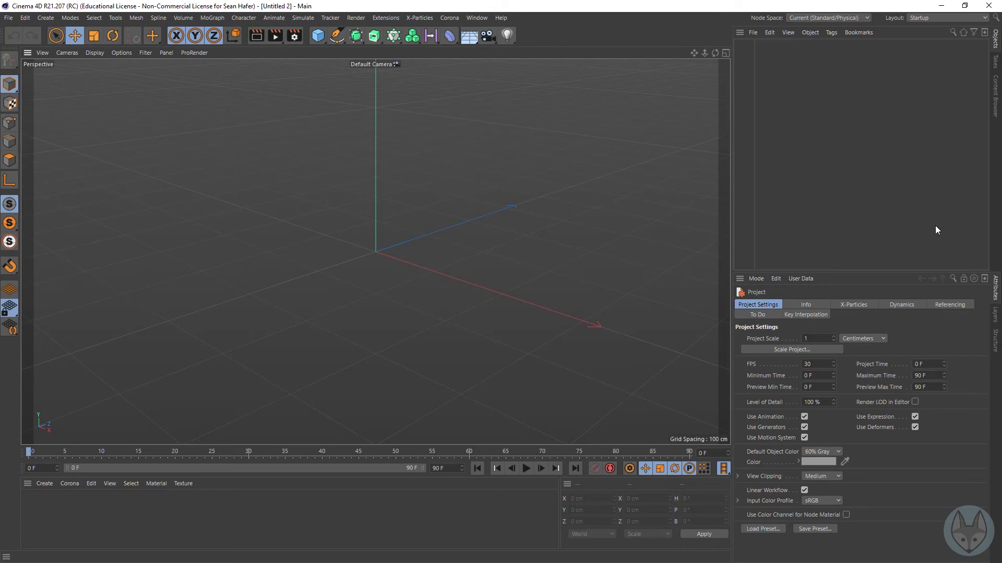
pyautogui.click(317, 36)
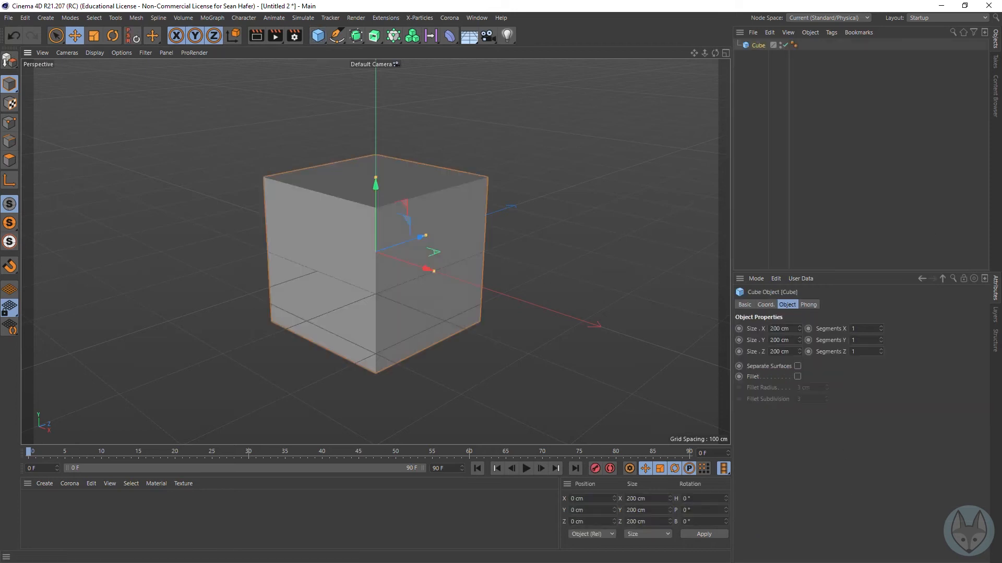
# Step: Add a Subdivision Surface and make the cube its child in the object hierarchy
pyautogui.click(356, 36)
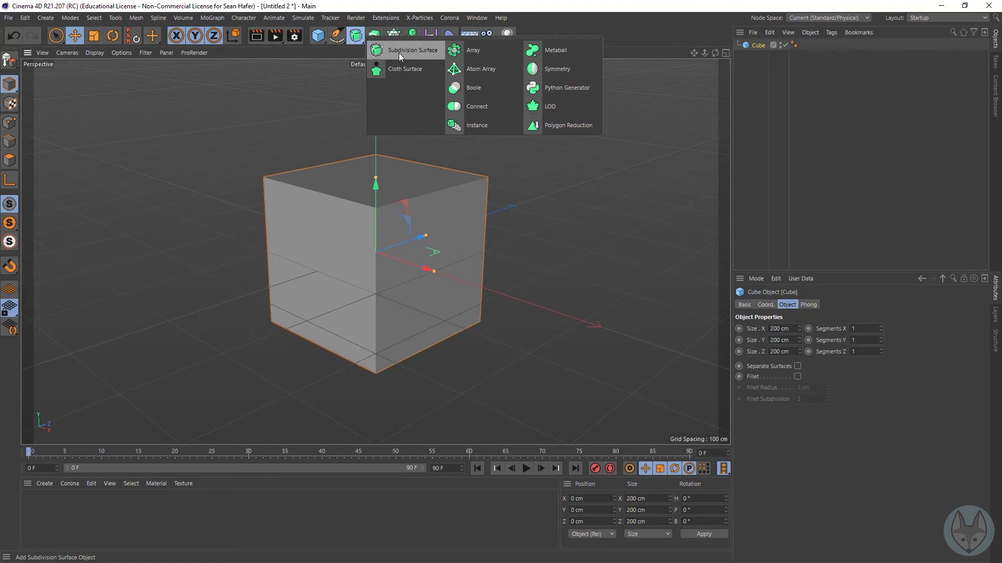
pyautogui.click(418, 53)
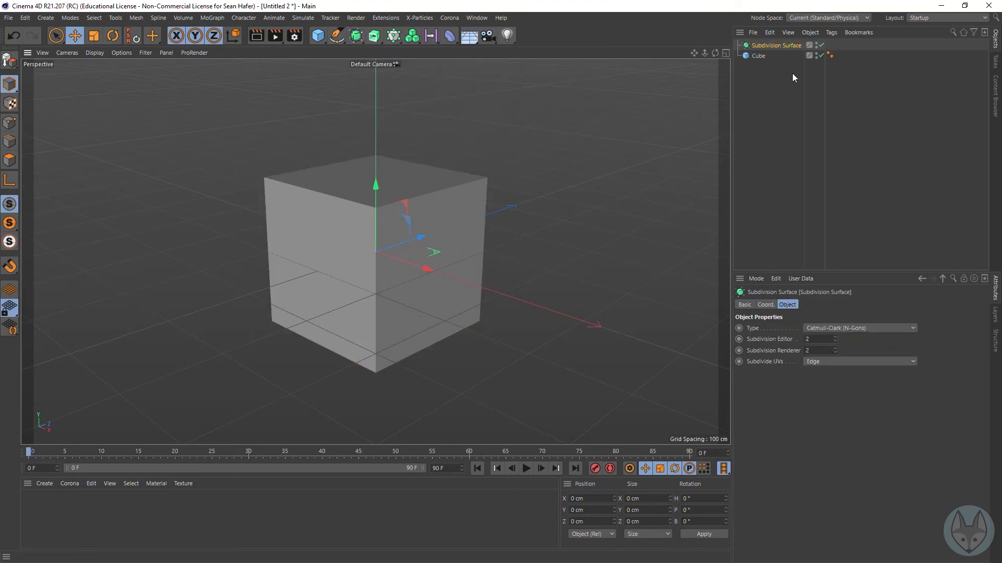
pyautogui.moveTo(763, 44); pyautogui.dragTo(764, 46)
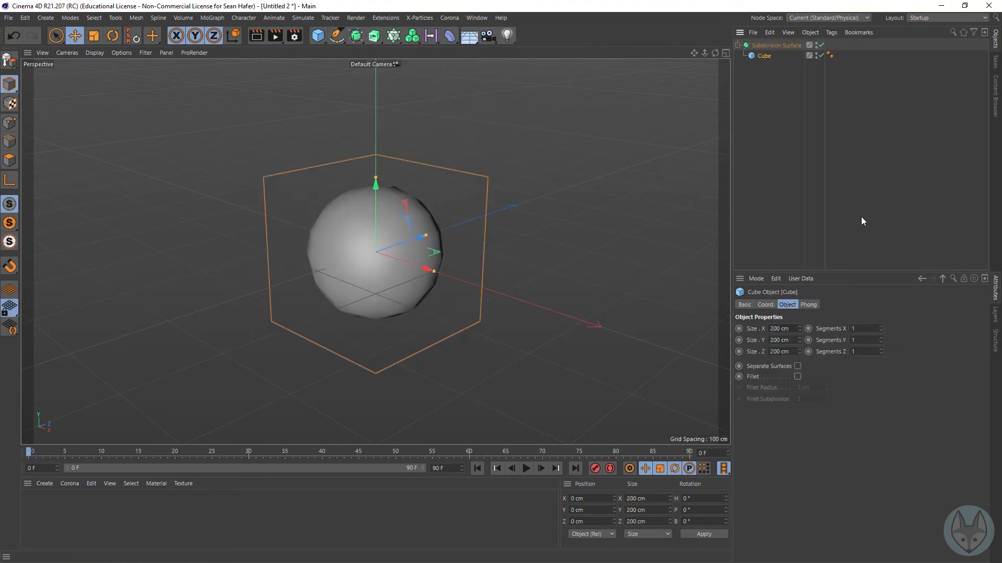
# Step: Undo the cube's nesting and remove the Subdivision Surface, leaving only the cube selected
pyautogui.hotkey('ctrl', 'z')
pyautogui.hotkey('ctrl', 'z')
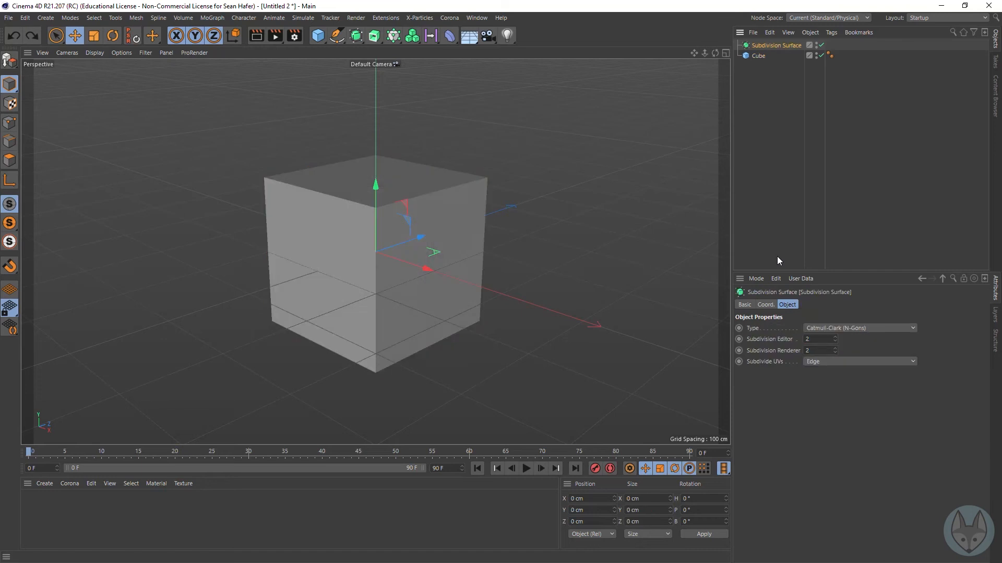
pyautogui.click(759, 46)
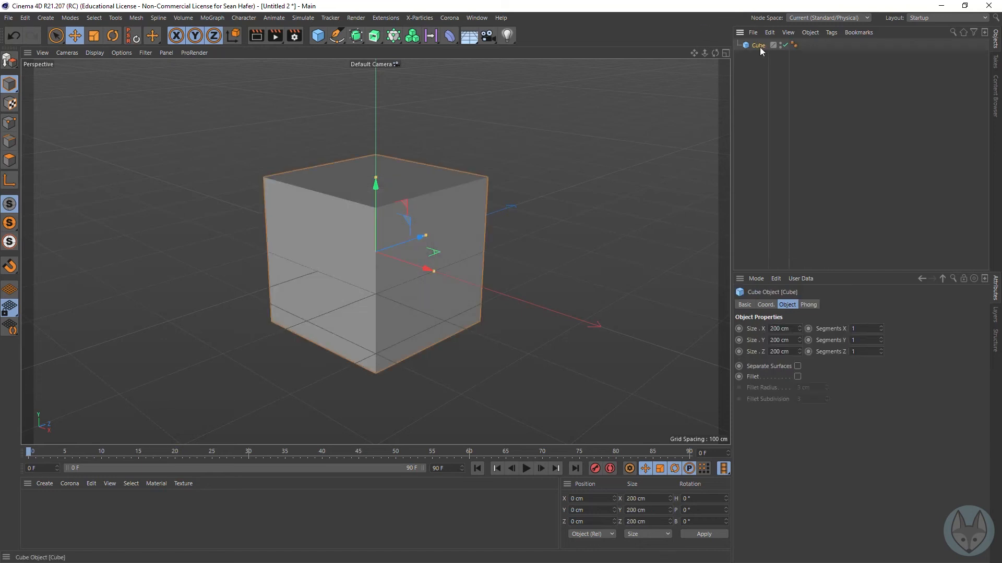
# Step: Add a Subdivision Surface directly as the parent of the selected cube, then select the child cube
pyautogui.keyDown('alt'); pyautogui.click(355, 36); pyautogui.keyUp('alt')
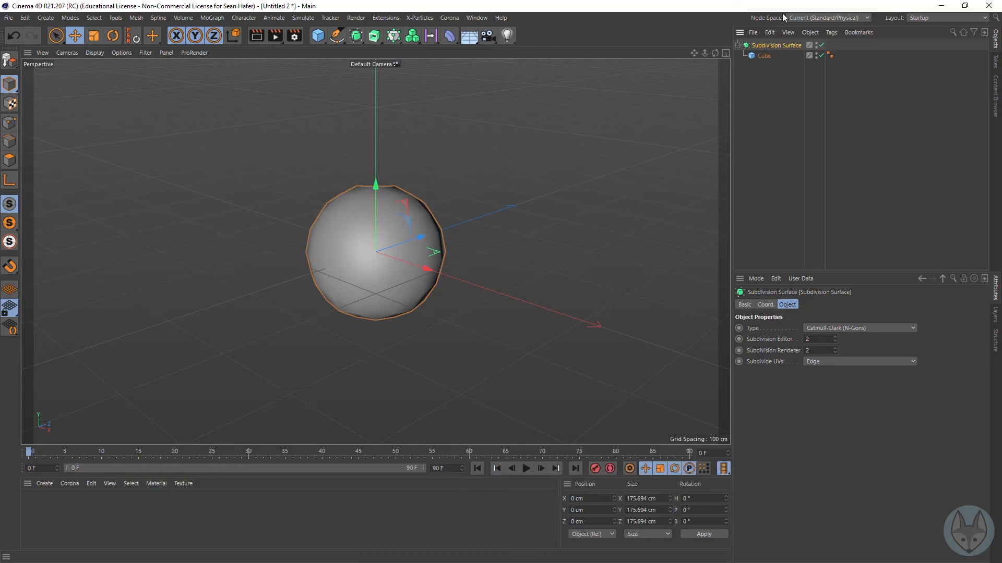
pyautogui.click(762, 55)
pyautogui.click(769, 46)
pyautogui.click(766, 56)
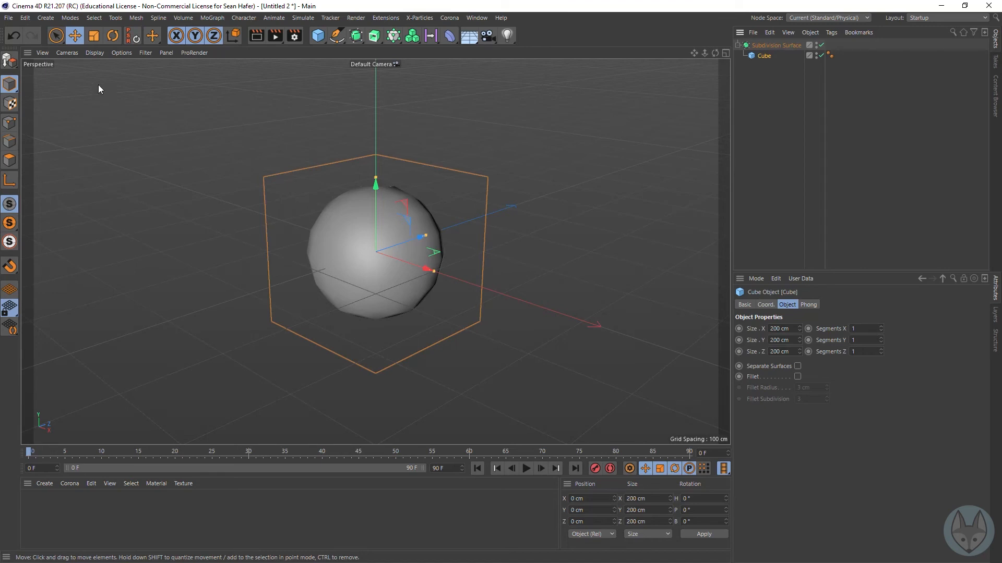
# Step: Set the viewport display to Gouraud Shading (Lines)
pyautogui.click(98, 53)
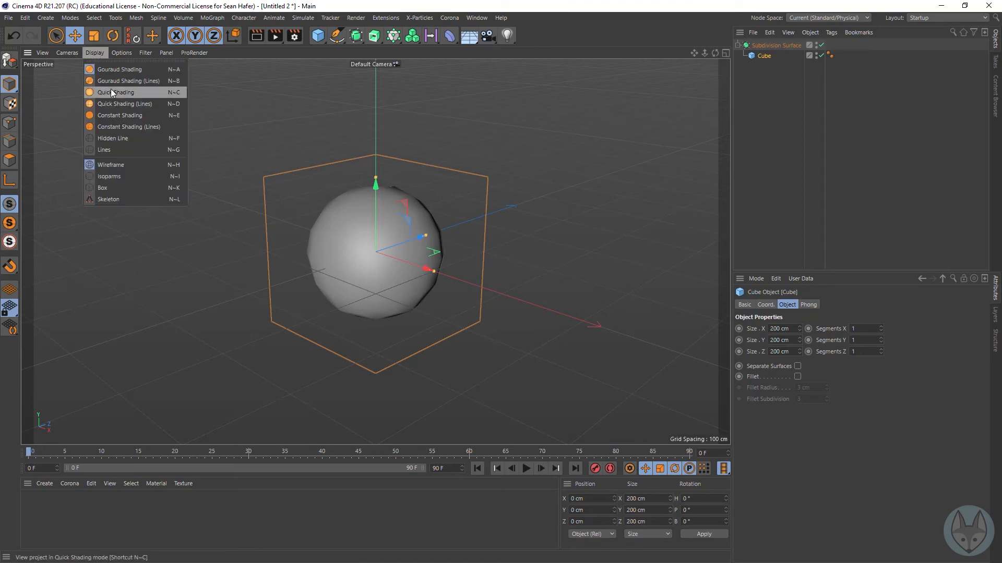
pyautogui.click(117, 84)
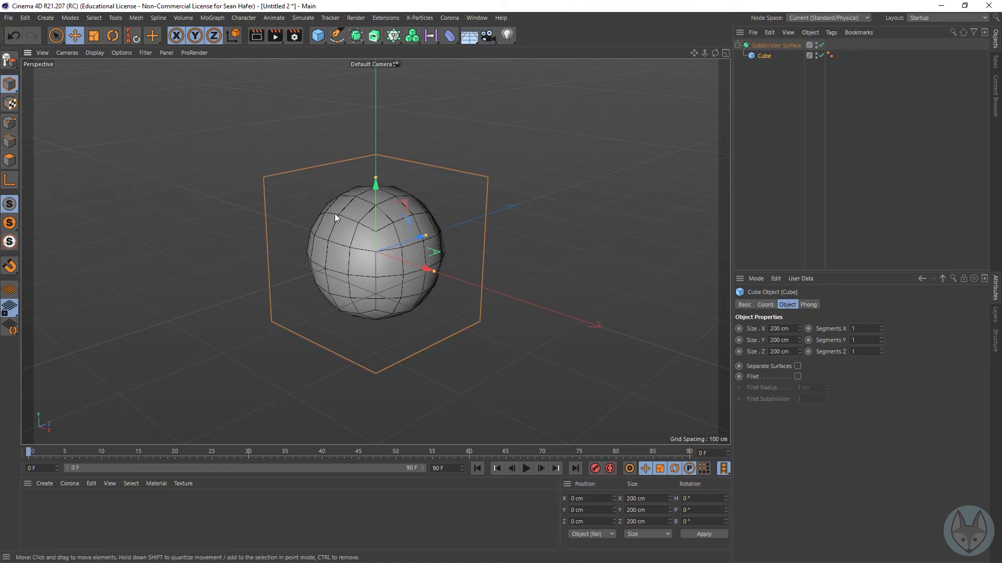
# Step: Toggle the Subdivision Surface off and on to compare the original cube with its subdivided mesh, ending with it off
pyautogui.click(822, 46)
pyautogui.click(823, 46)
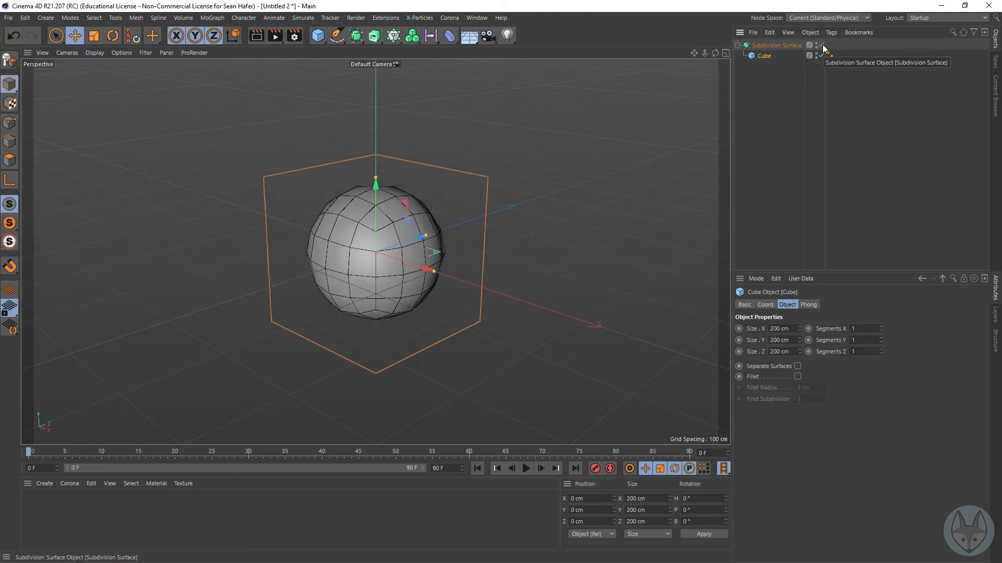
pyautogui.click(823, 46)
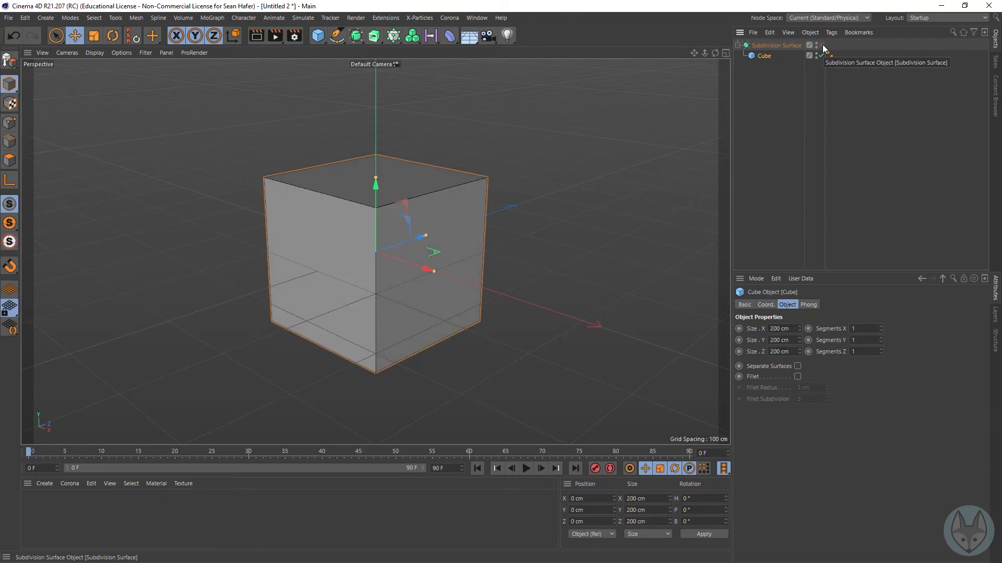
pyautogui.click(823, 46)
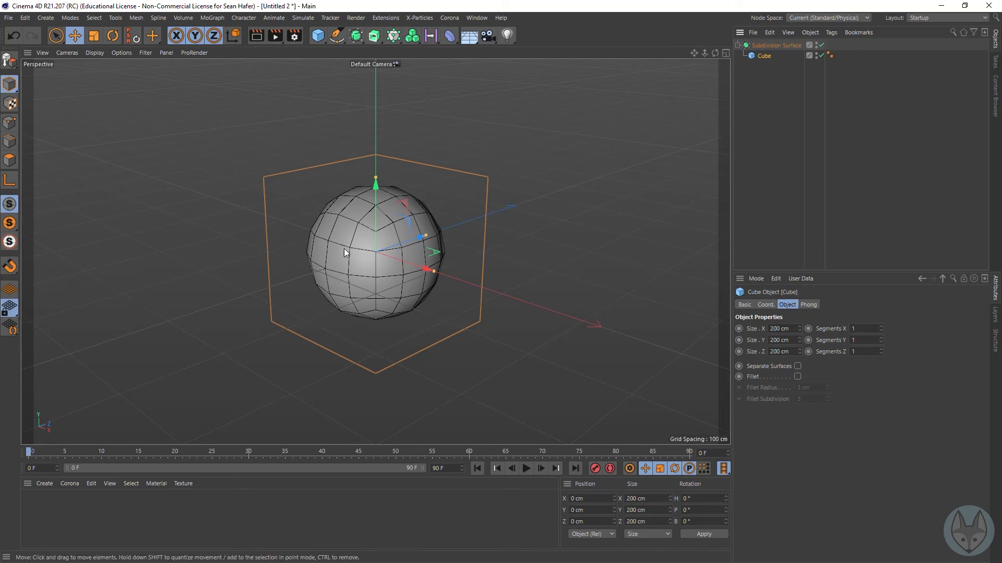
pyautogui.click(823, 45)
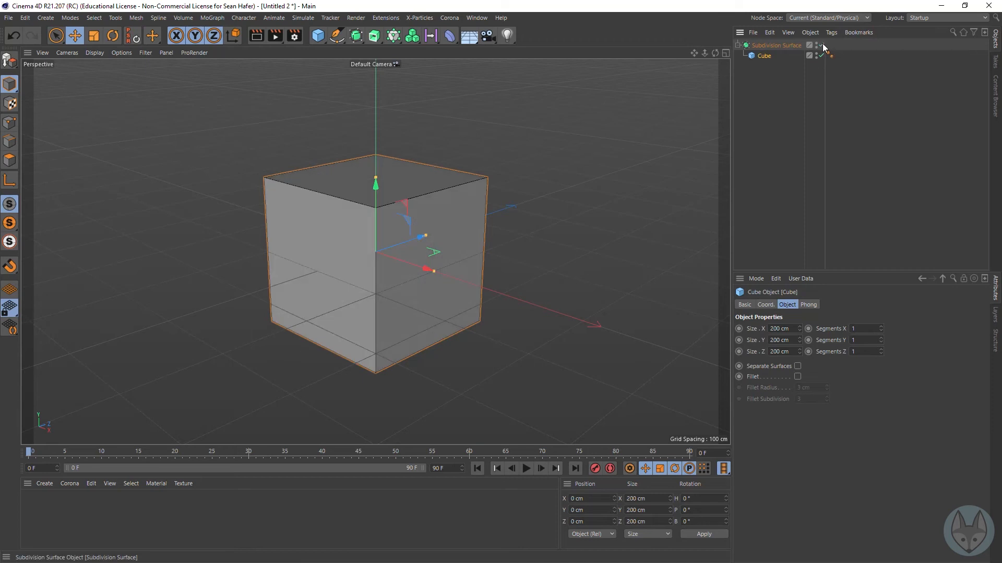
# Step: Toggle the Subdivision Surface to compare the smoothed and unsmoothed cube, ending with it on
pyautogui.click(823, 45)
pyautogui.click(823, 45)
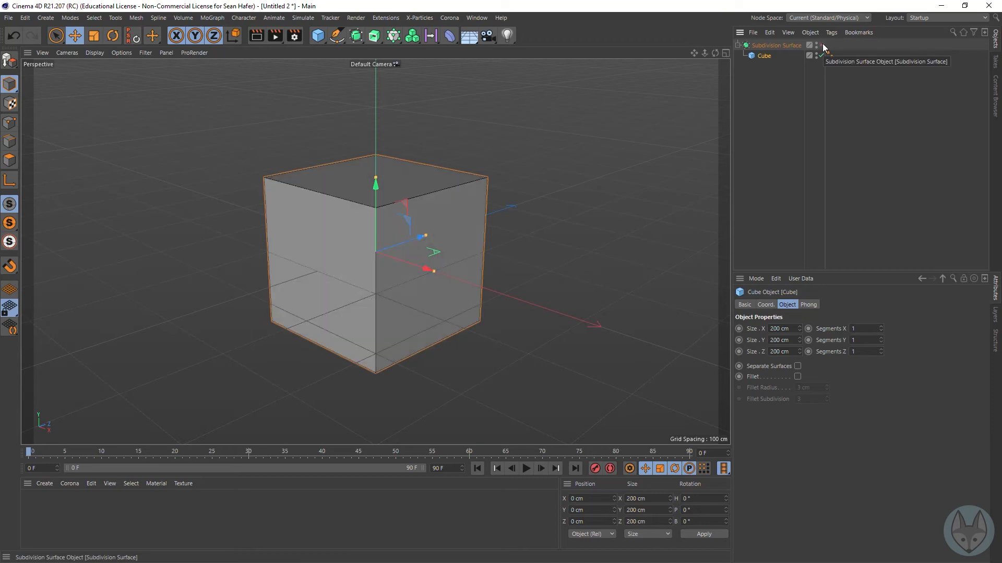
pyautogui.click(822, 45)
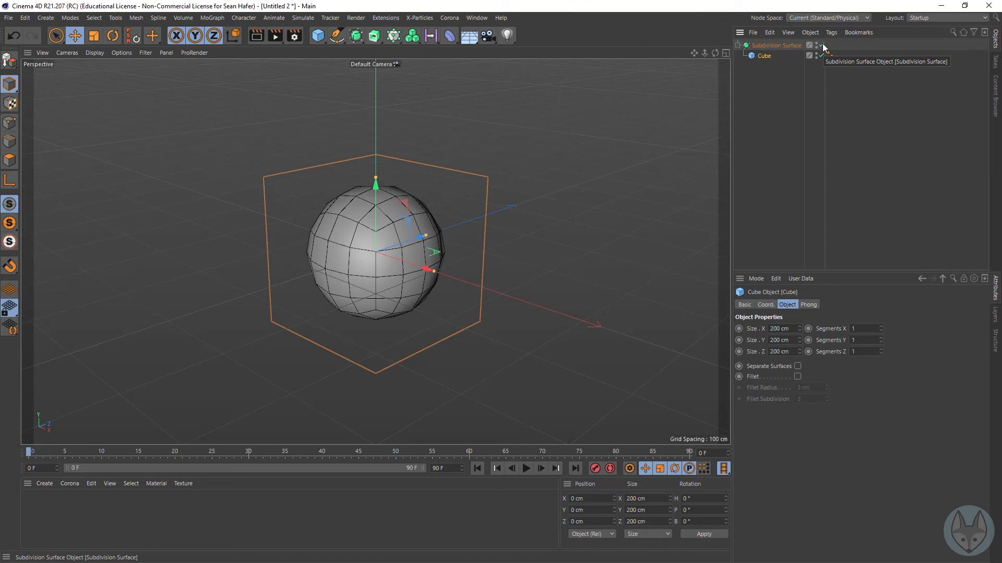
# Step: Try stretching the cube to a Y size of about 282 cm, and undo the resize
pyautogui.moveTo(375, 177); pyautogui.dragTo(388, 132)
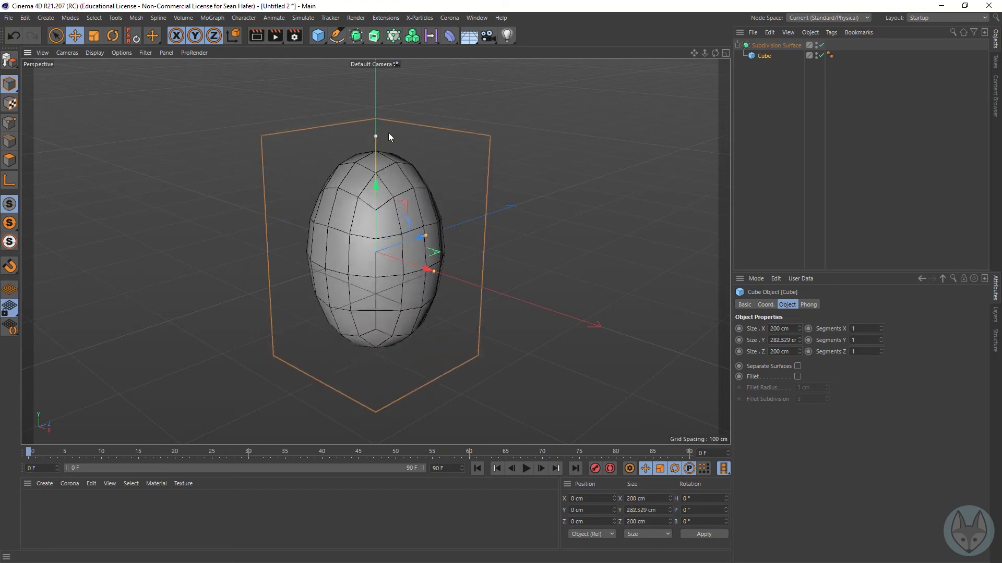
pyautogui.hotkey('ctrl', 'z')
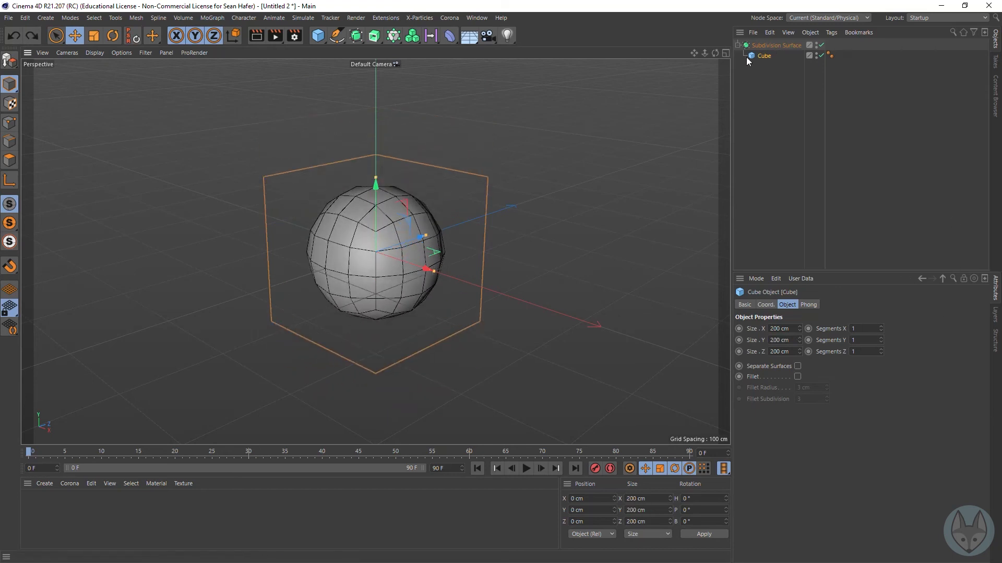
# Step: Raise the cube's Segments Y stepwise to 4 to examine how added divisions tighten the smoothed shape
pyautogui.click(766, 56)
pyautogui.click(880, 338)
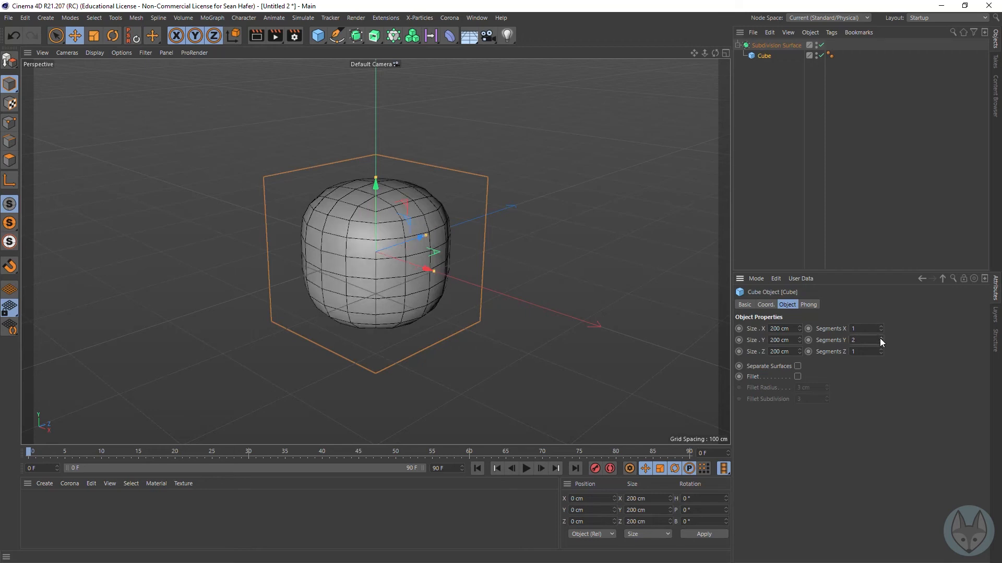
pyautogui.click(880, 338)
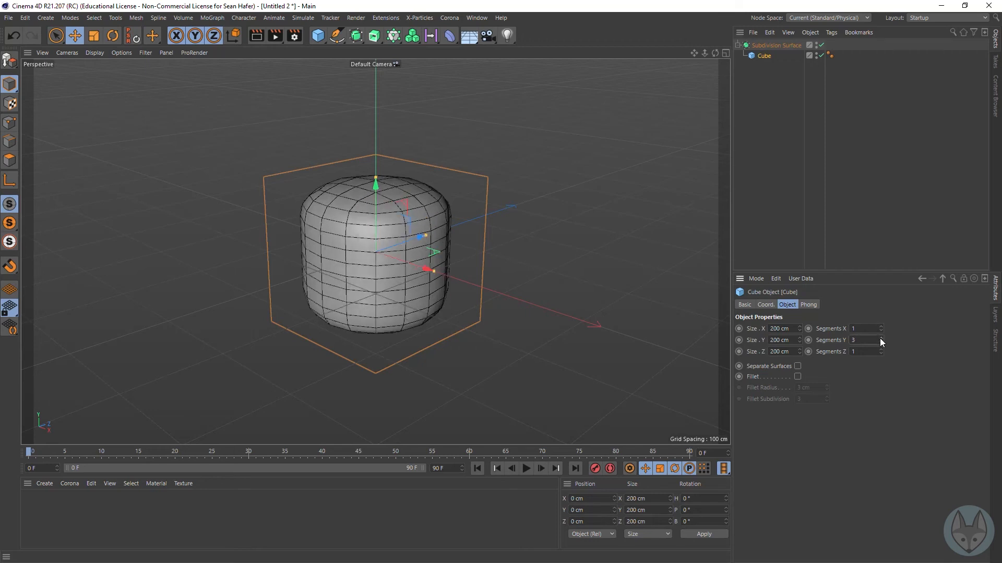
pyautogui.click(881, 338)
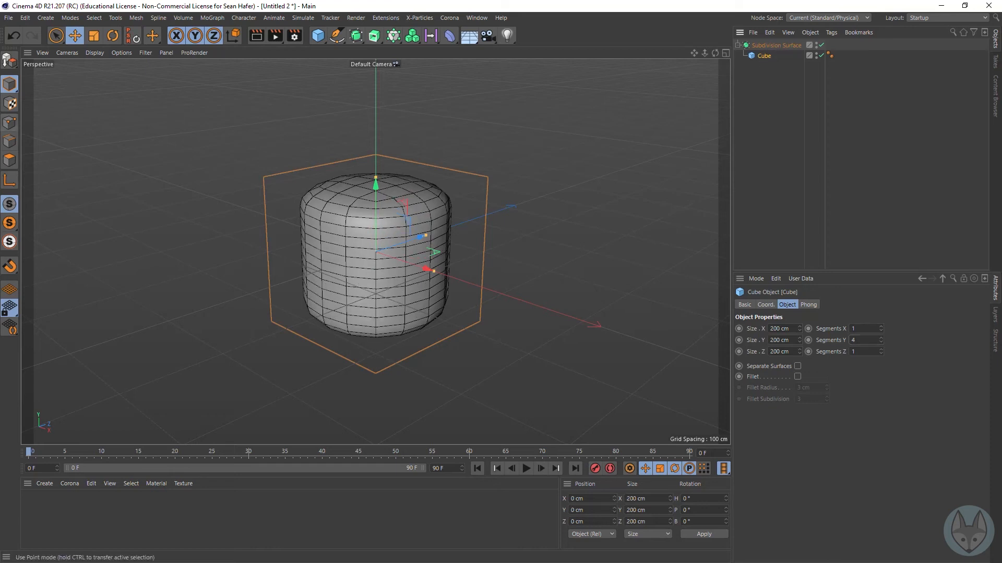
# Step: Show the viewport lines as Isoparms, and compare the cube at Segments Y 1 and 4
pyautogui.click(94, 53)
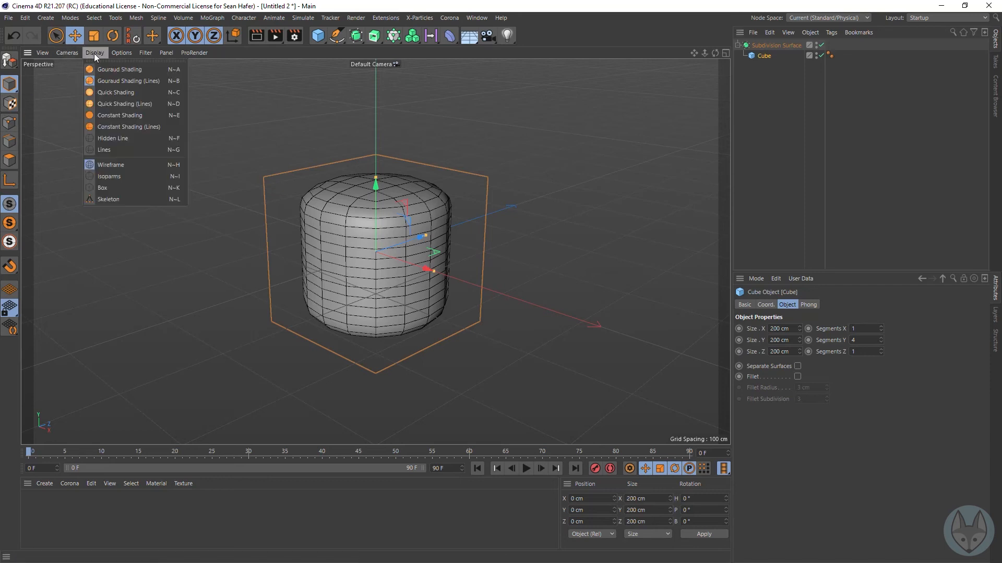
pyautogui.click(111, 176)
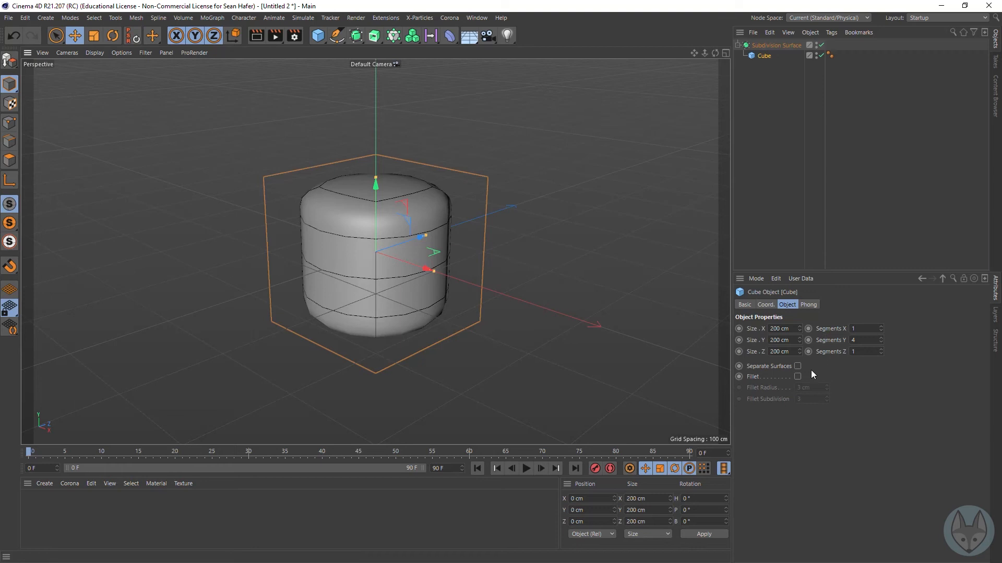
pyautogui.click(880, 343)
pyautogui.click(880, 342)
pyautogui.click(880, 343)
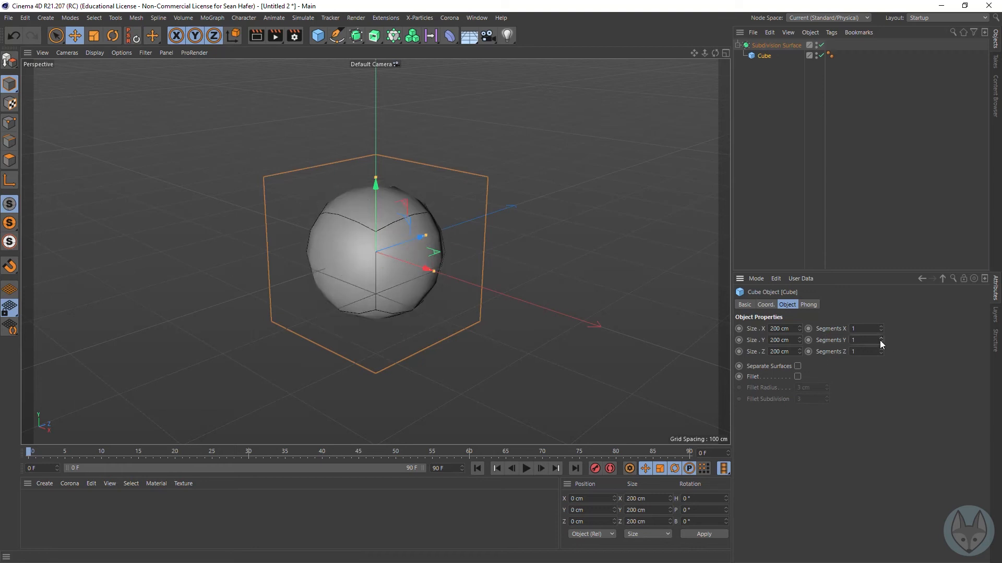
pyautogui.click(881, 337)
pyautogui.click(880, 338)
pyautogui.click(880, 338)
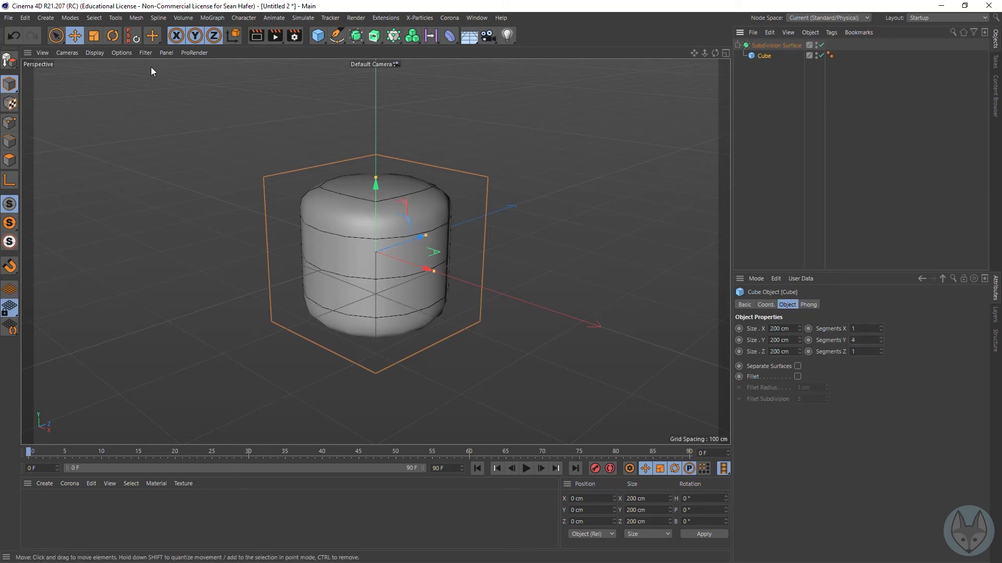
# Step: Toggle Isoline Editing for the viewport and return it to its original state
pyautogui.click(94, 54)
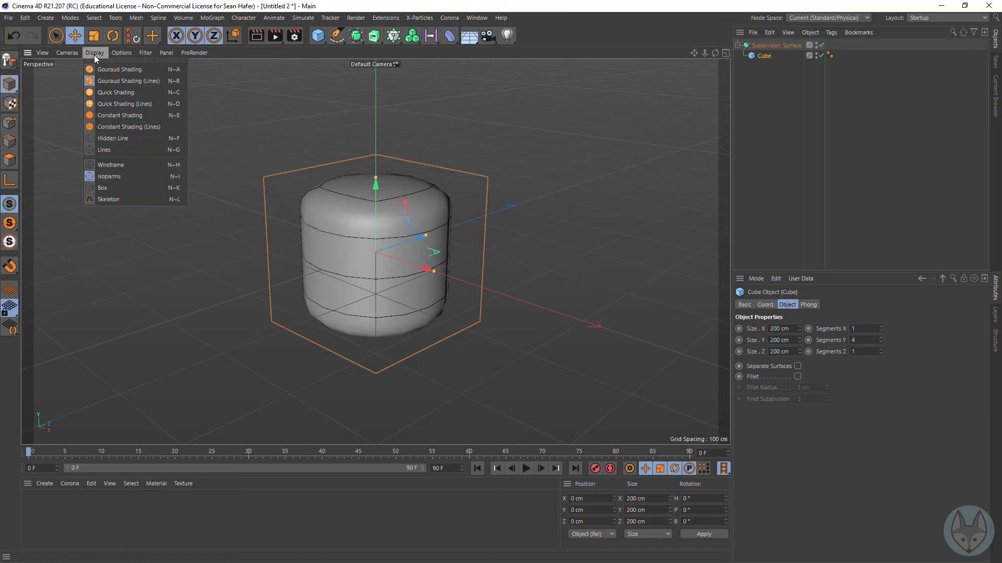
pyautogui.moveTo(114, 55)
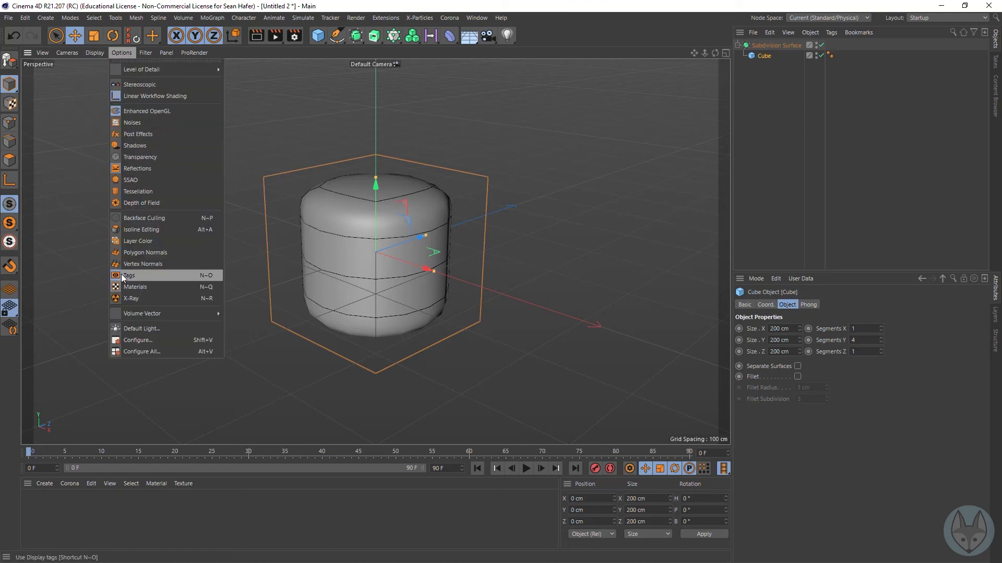
pyautogui.click(162, 228)
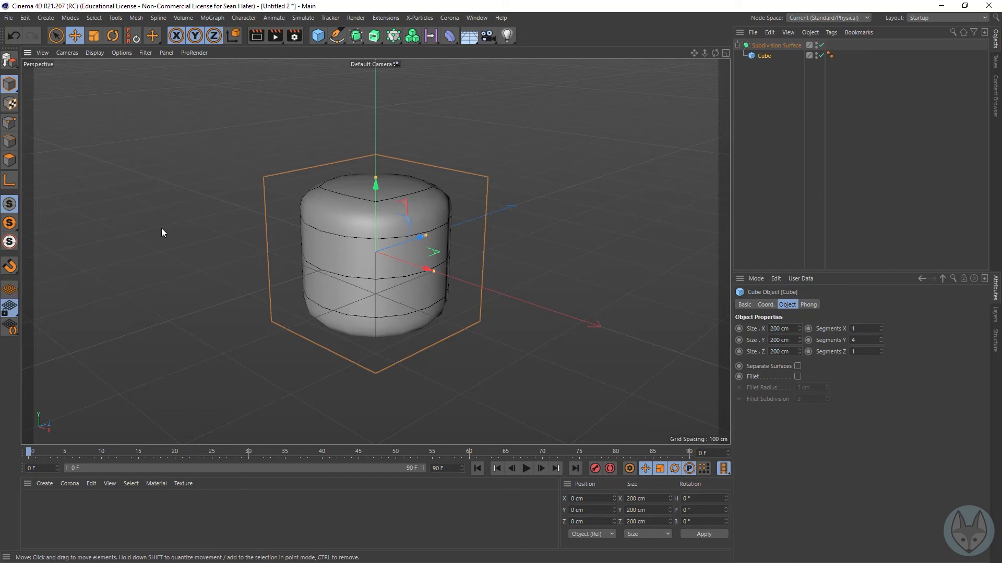
pyautogui.click(122, 53)
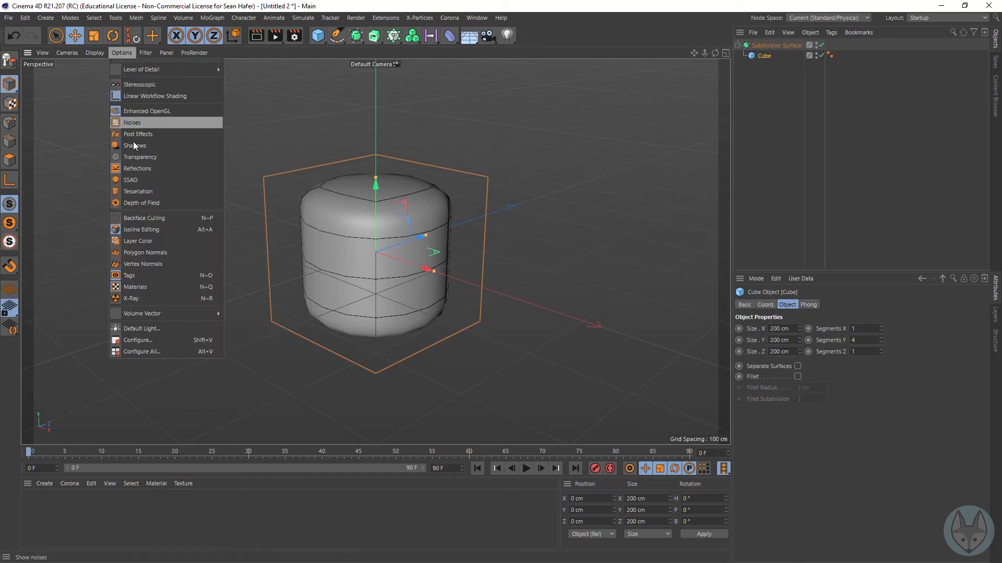
pyautogui.click(143, 230)
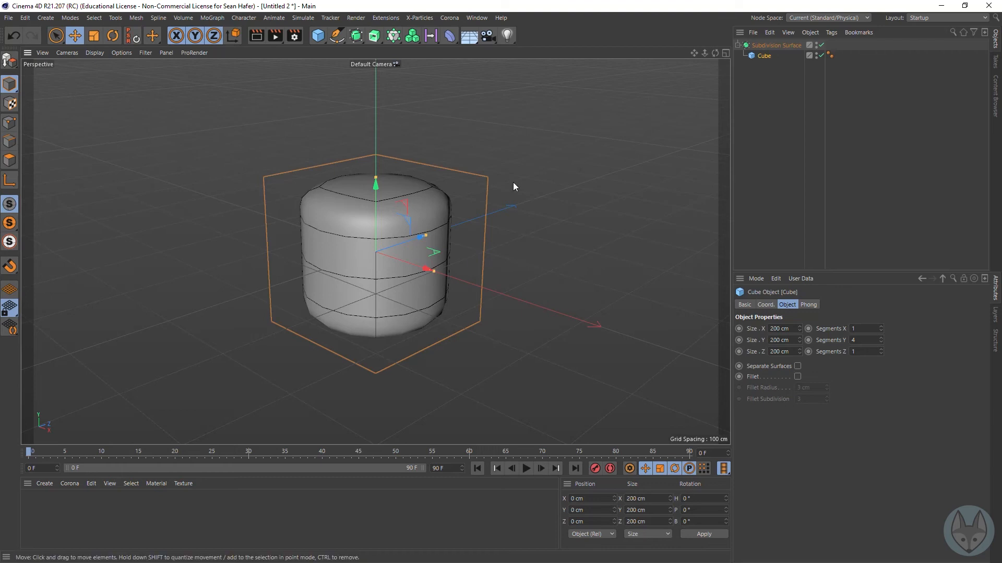
# Step: Set the cube's Segments X, Y and Z to 5 each
pyautogui.click(881, 338)
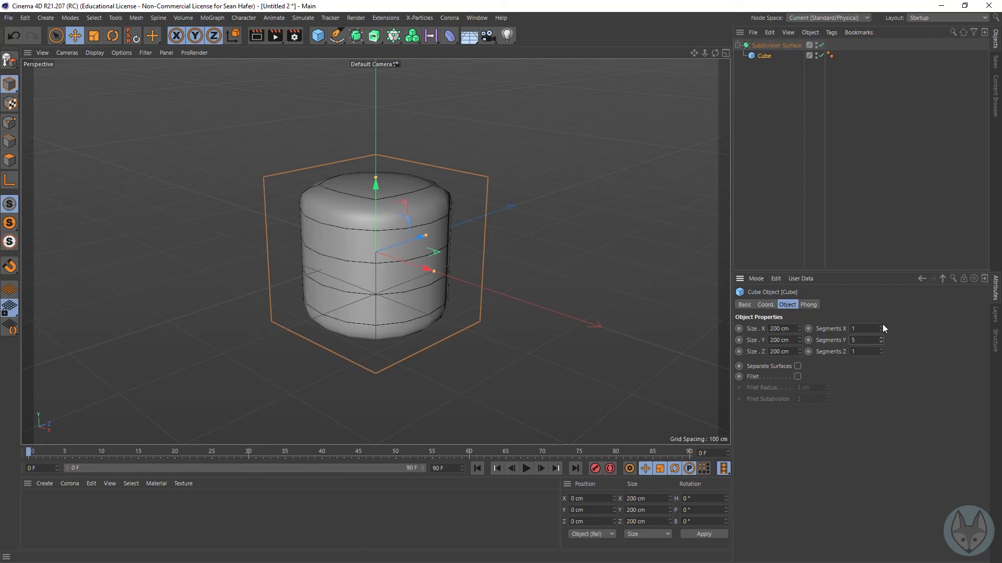
pyautogui.click(881, 327)
pyautogui.click(881, 326)
pyautogui.click(882, 327)
pyautogui.click(882, 350)
pyautogui.click(881, 350)
pyautogui.click(881, 349)
pyautogui.click(881, 350)
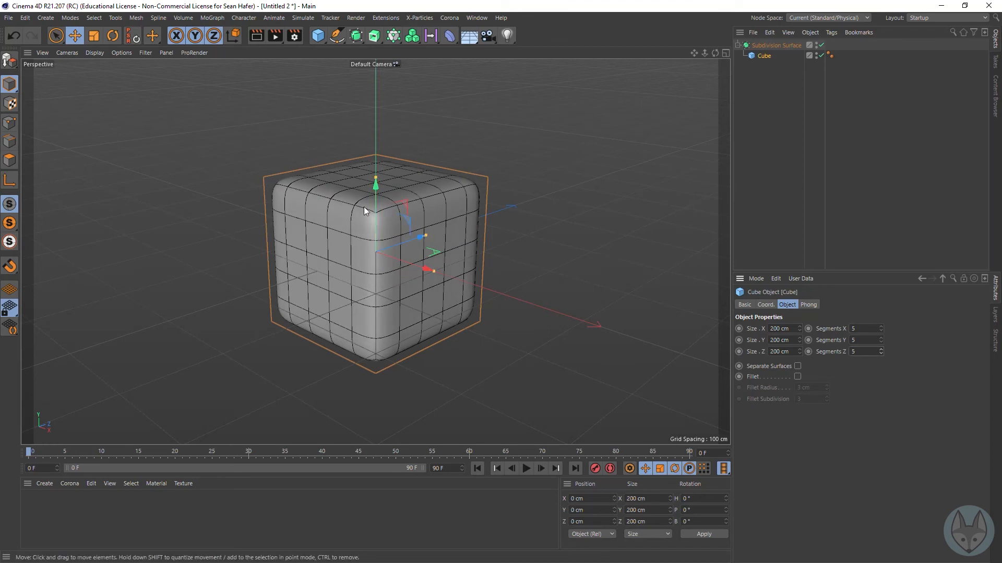
# Step: Switch the viewport line display from Isoparms to Wireframe
pyautogui.click(92, 53)
pyautogui.moveTo(63, 55)
pyautogui.moveTo(99, 55)
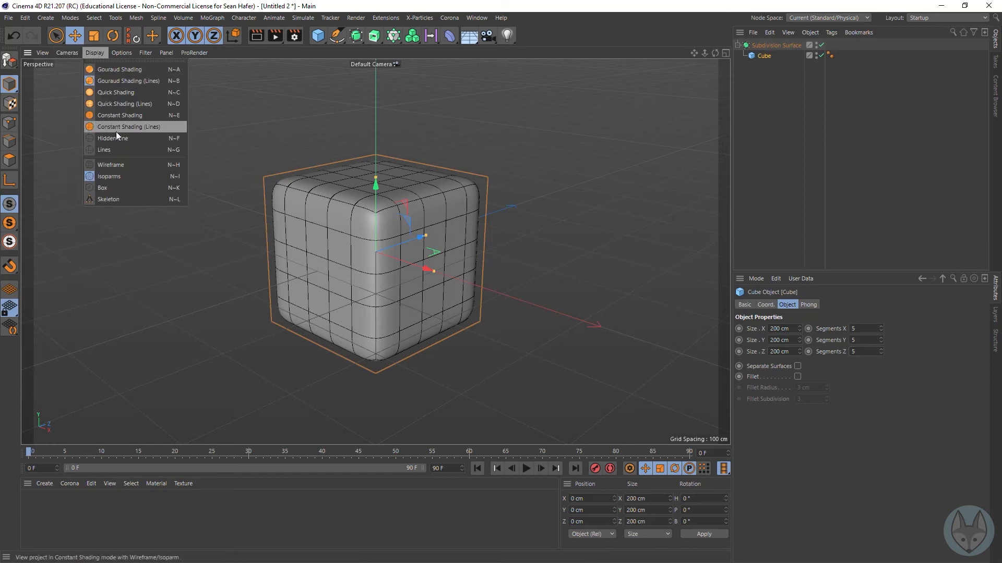
pyautogui.click(123, 164)
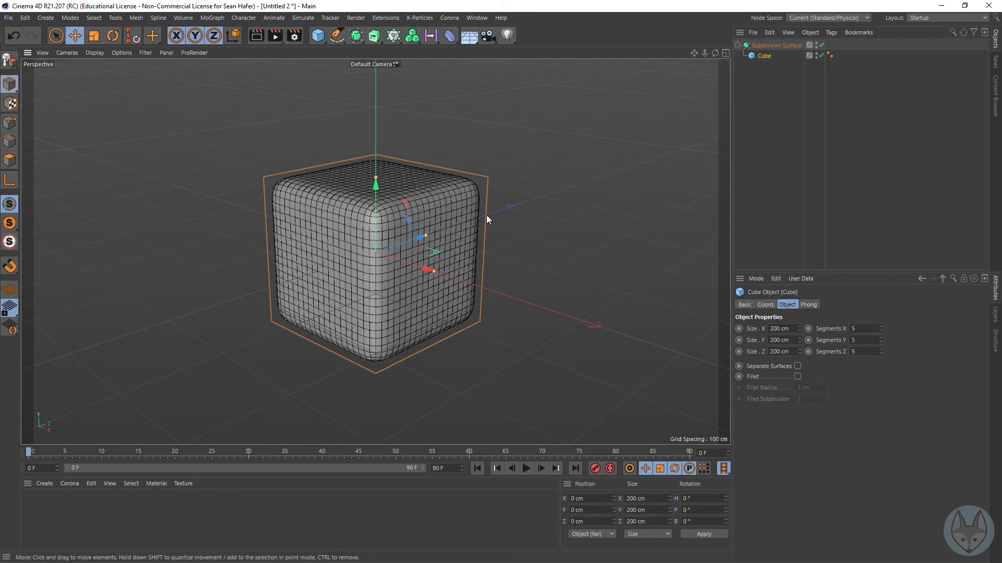
# Step: Turn the Subdivision Surface off and back on to compare the segmented cube with its subdivided mesh
pyautogui.click(771, 46)
pyautogui.click(767, 56)
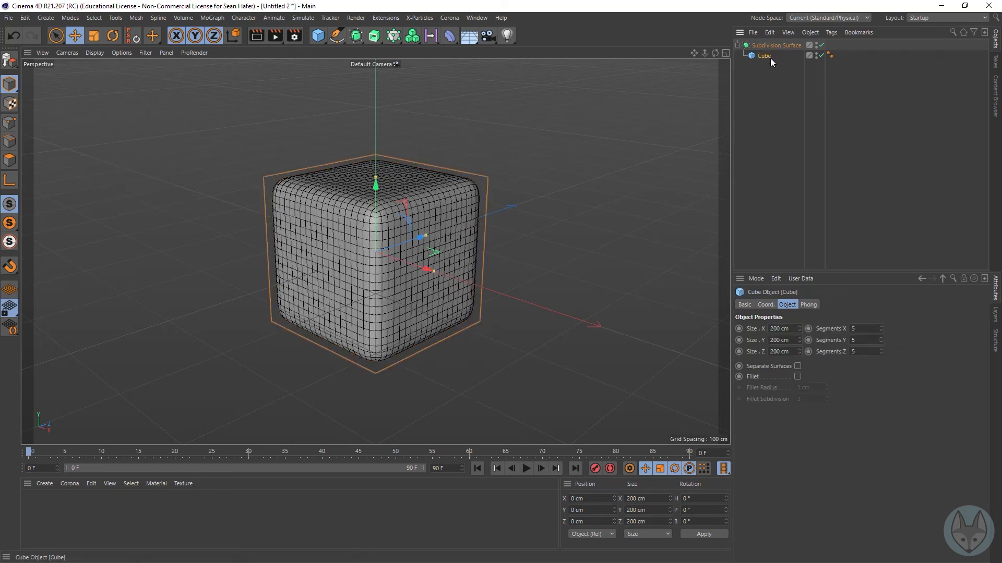
pyautogui.click(820, 45)
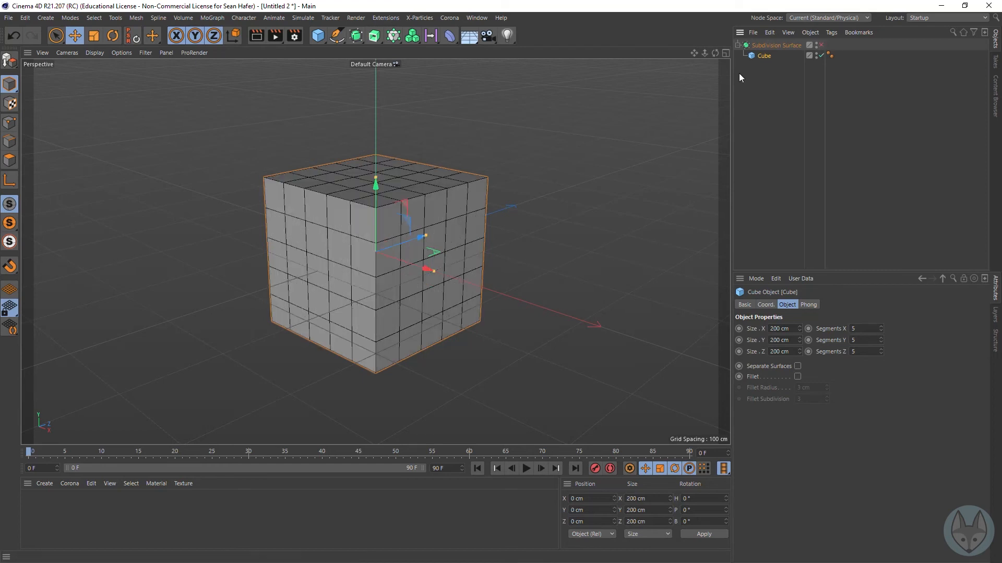
pyautogui.click(820, 45)
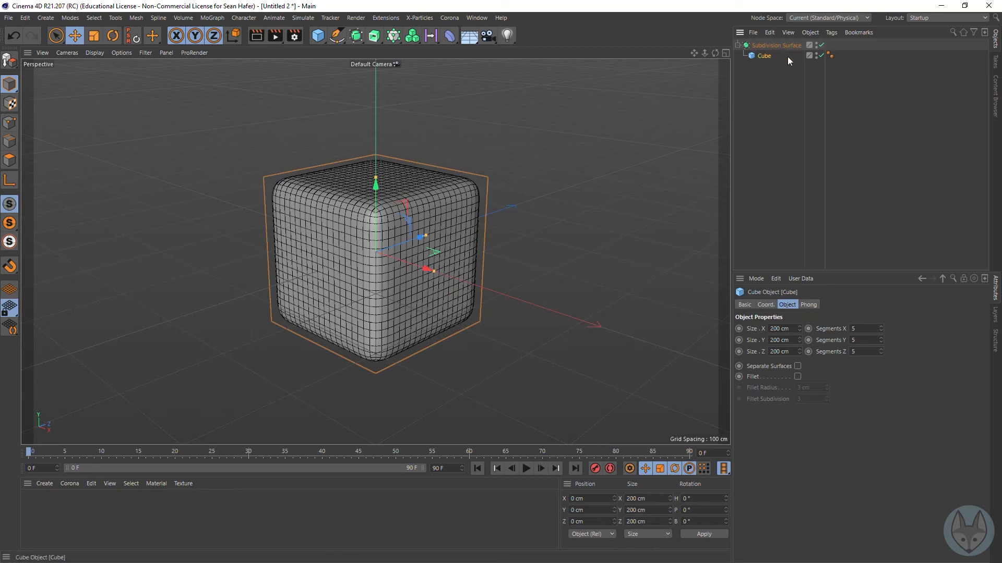
# Step: Set the cube's Segments X, Y and Z back to 1 each
pyautogui.moveTo(864, 333); pyautogui.dragTo(843, 331)
pyautogui.write('1')
pyautogui.press('Tab')
pyautogui.write('1')
pyautogui.press('Return')
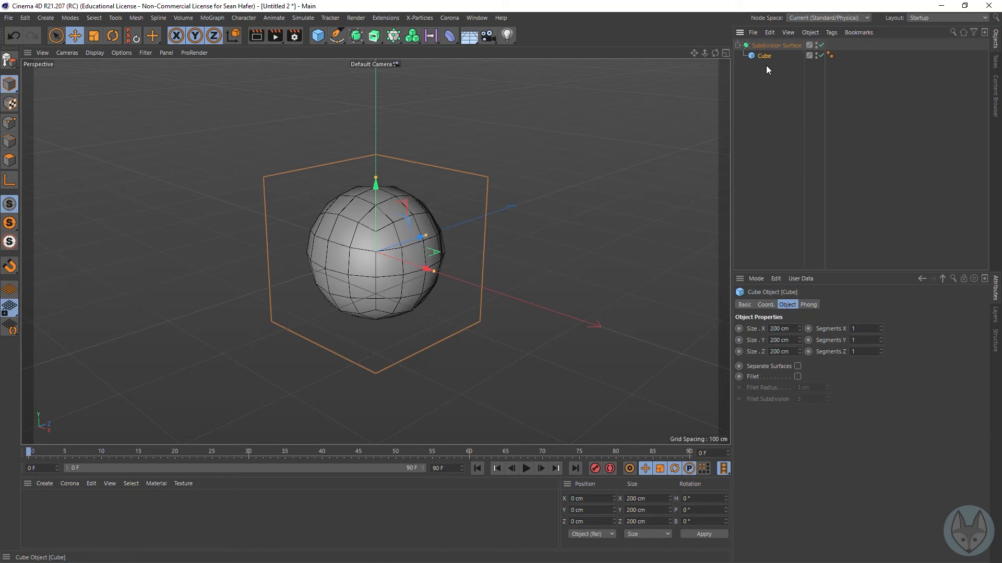
# Step: Make the cube editable and turn off the Subdivision Surface
pyautogui.press('c')
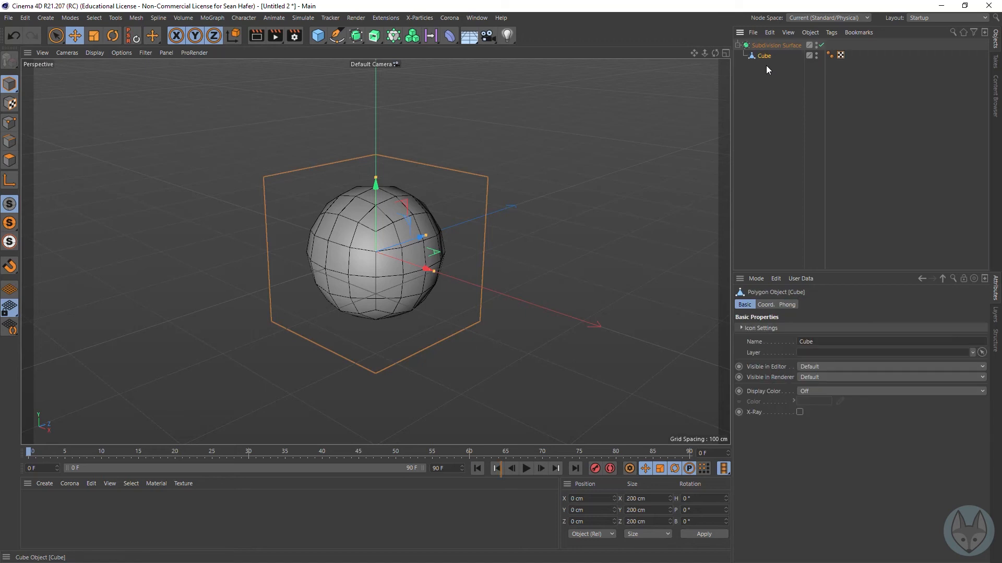
pyautogui.click(822, 45)
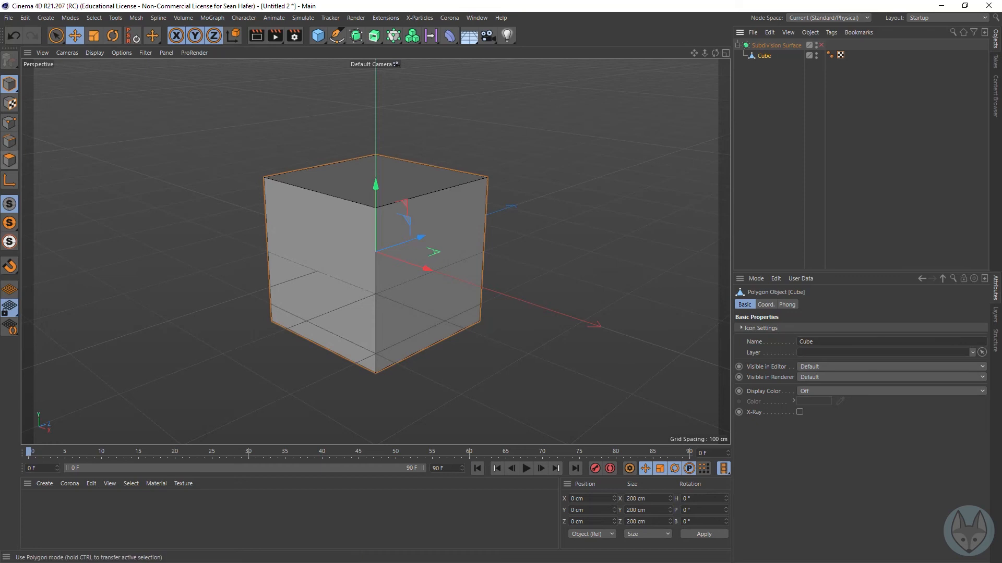
# Step: Try pulling the cube's negative-Z face outward to about Z -207 cm in Polygon mode, and undo the move
pyautogui.click(9, 160)
pyautogui.click(287, 244)
pyautogui.click(287, 243)
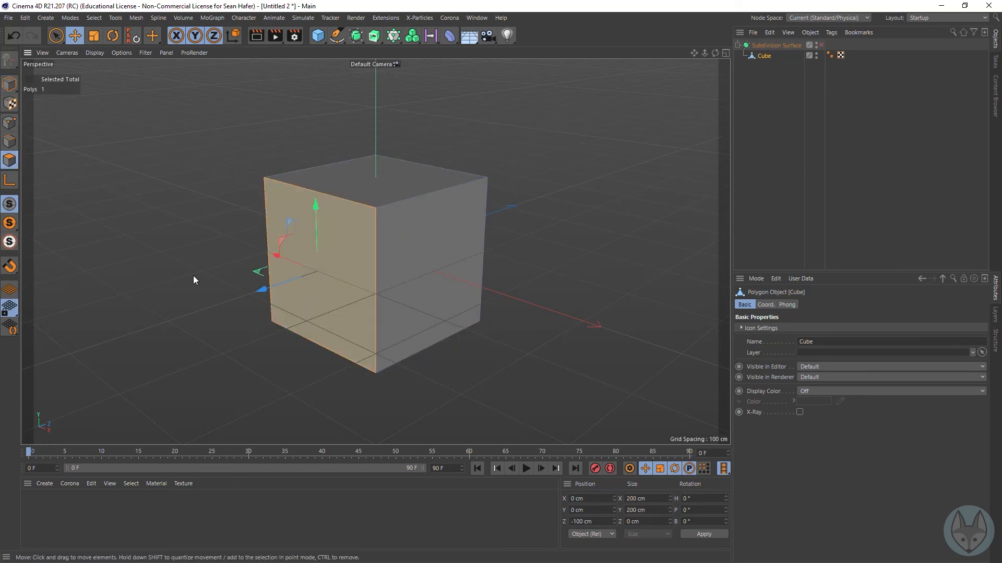
pyautogui.moveTo(260, 289); pyautogui.dragTo(177, 303)
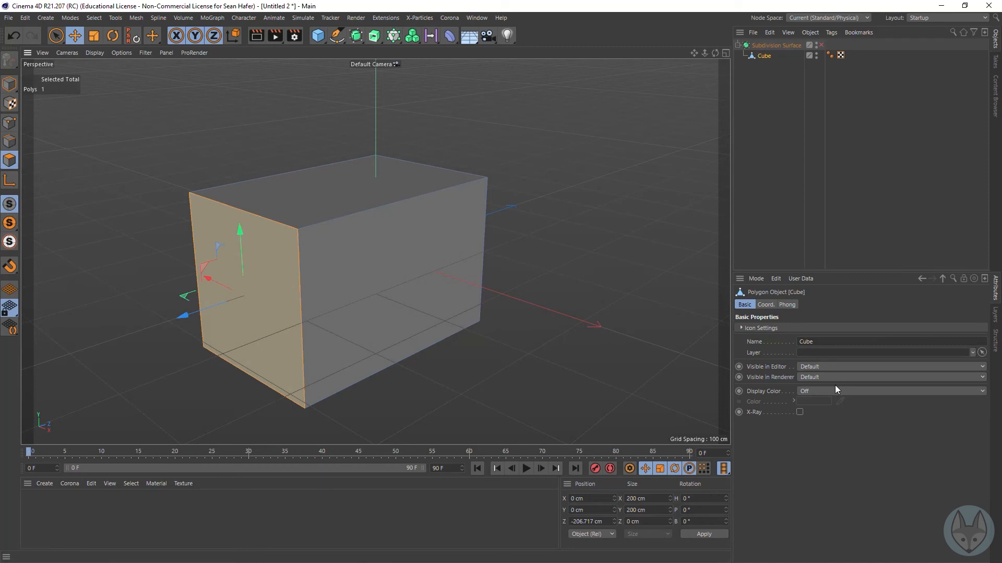
pyautogui.hotkey('ctrl', 'z')
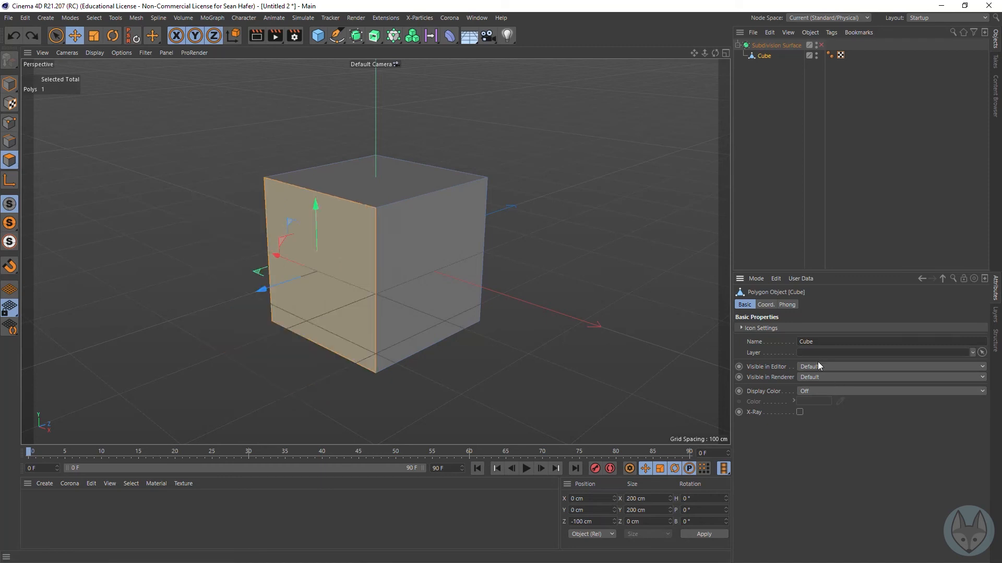
# Step: Try moving the cube's upper positive-X edge diagonally to about X 178 cm, Y 22 cm in Edge mode, and undo it
pyautogui.click(10, 142)
pyautogui.click(421, 196)
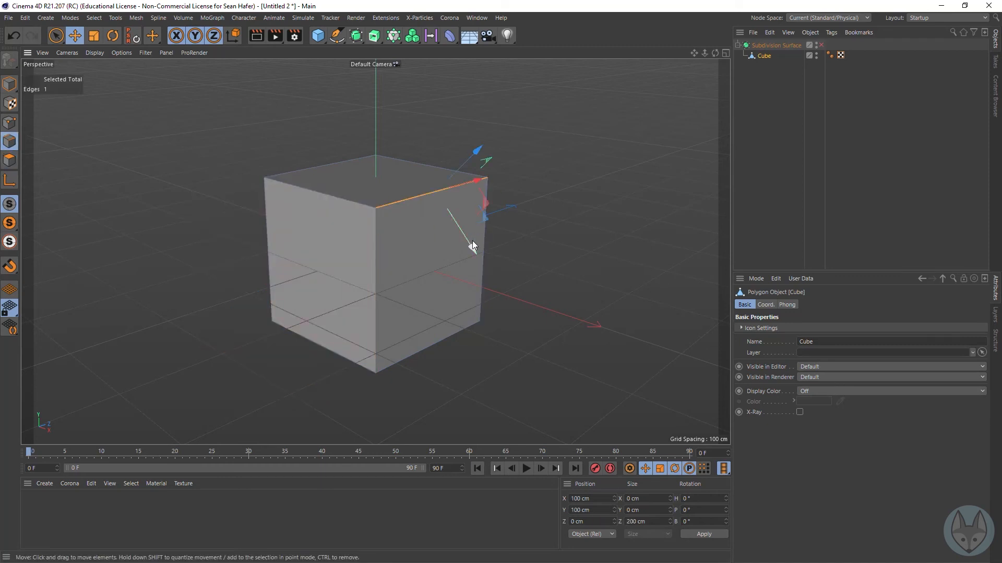
pyautogui.moveTo(470, 250); pyautogui.dragTo(543, 320)
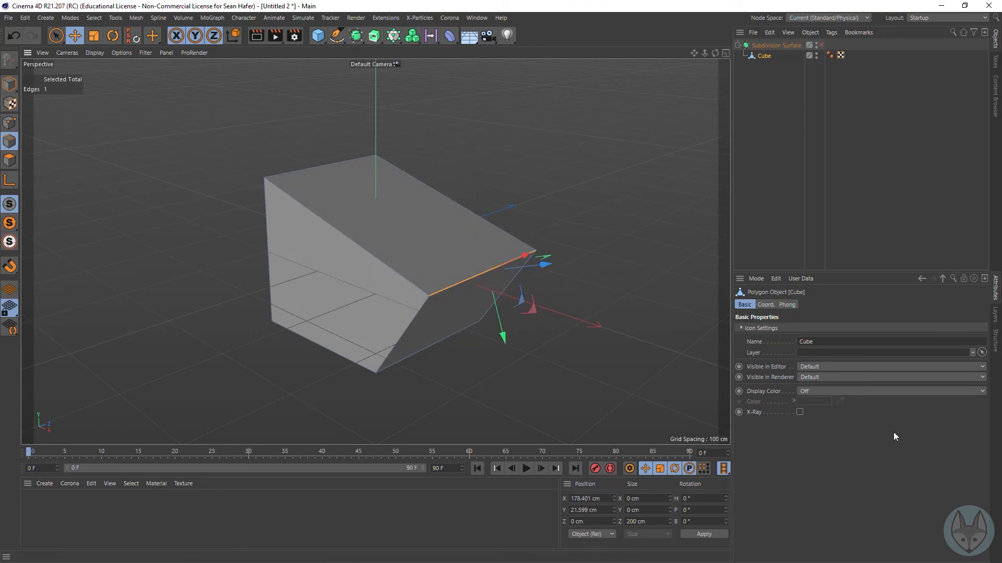
pyautogui.hotkey('ctrl', 'z')
# Step: Try moving the cube's upper corner point at negative X and negative Z in Point mode, and undo the move
pyautogui.click(9, 122)
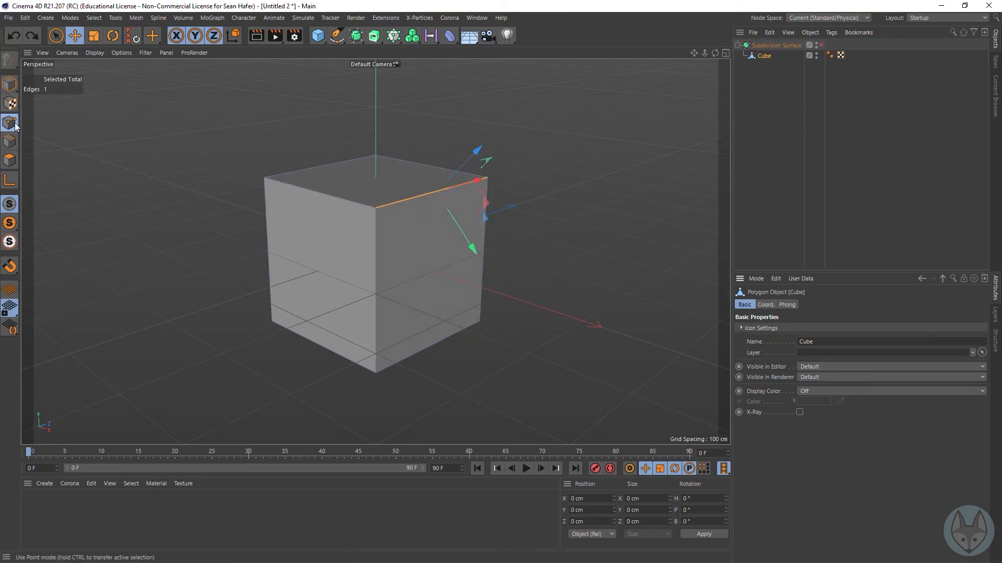
pyautogui.click(264, 177)
pyautogui.moveTo(316, 167); pyautogui.dragTo(364, 223)
pyautogui.hotkey('ctrl', 'z')
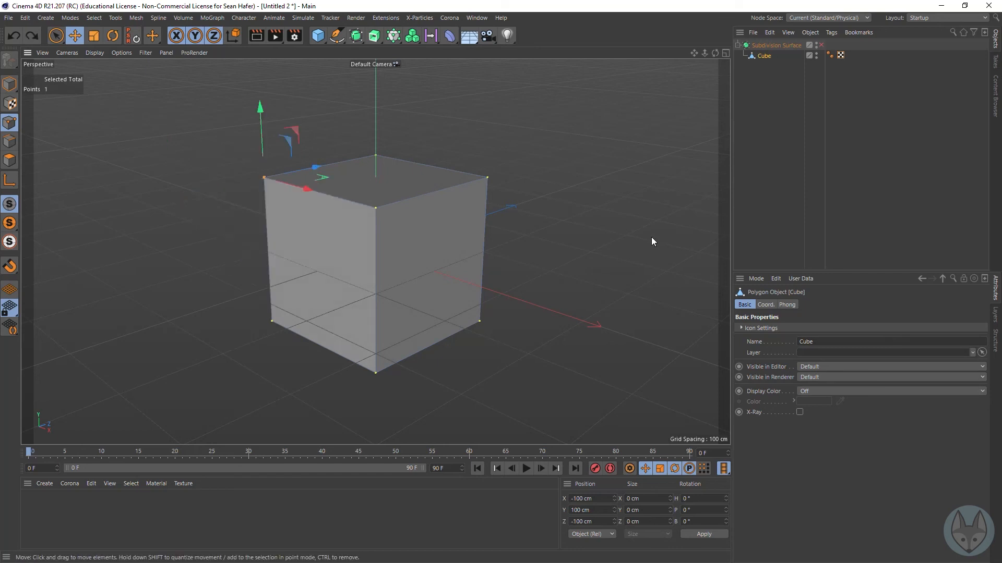
# Step: Switch through the Edge, Polygon and Point modes, ending in Polygon mode, and select all of the cube's faces
pyautogui.click(9, 144)
pyautogui.click(9, 160)
pyautogui.click(9, 123)
pyautogui.click(9, 160)
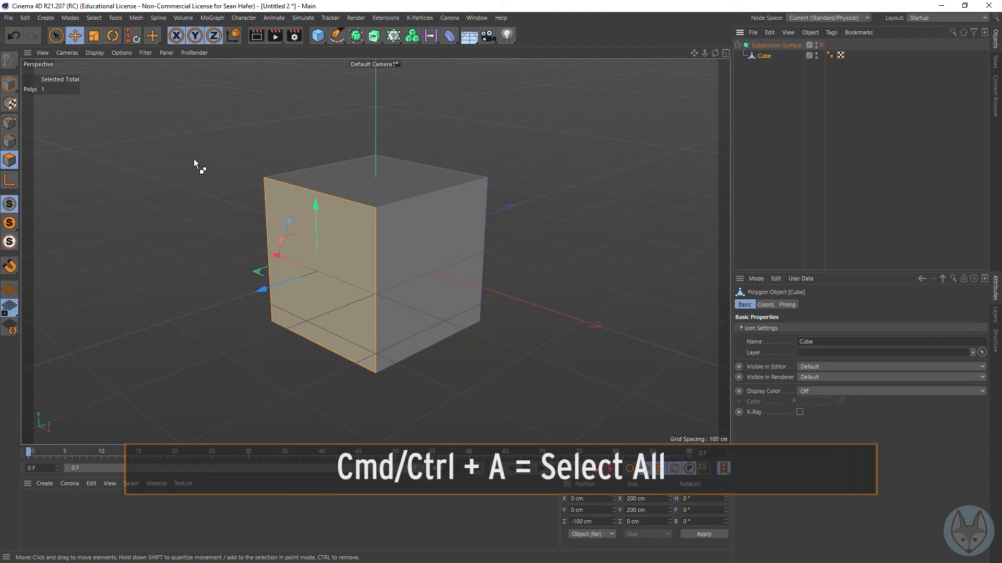
pyautogui.hotkey('ctrl', 'a')
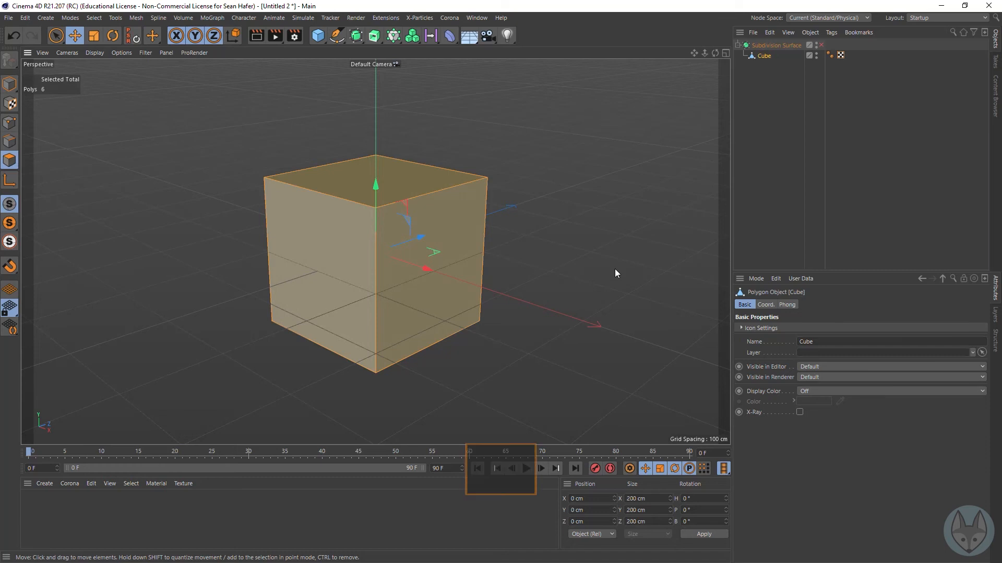
# Step: Cut a horizontal loop around the cube's four upright faces with Loop/Path Cut, roughly halfway up
pyautogui.press('k')
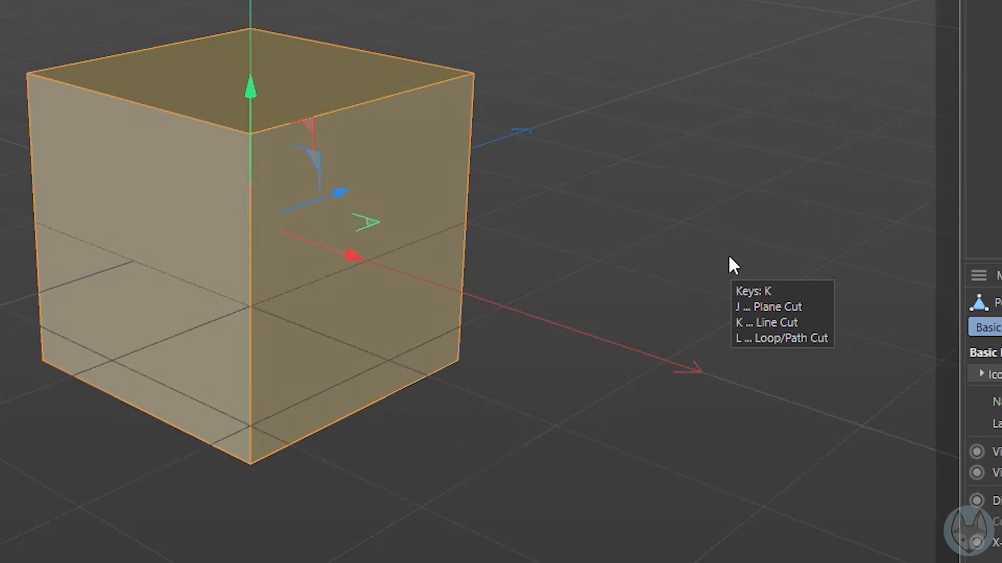
pyautogui.press('l')
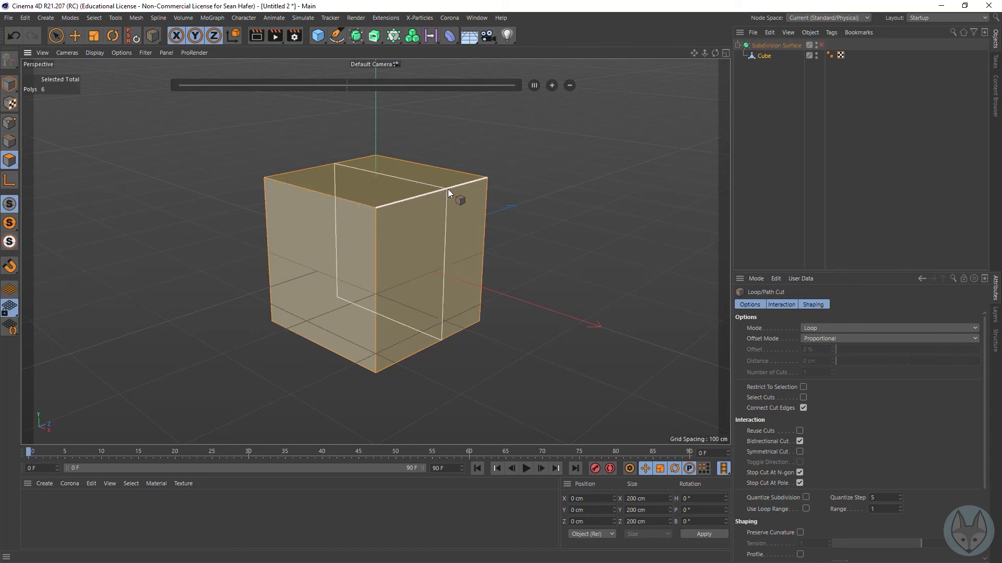
pyautogui.click(377, 289)
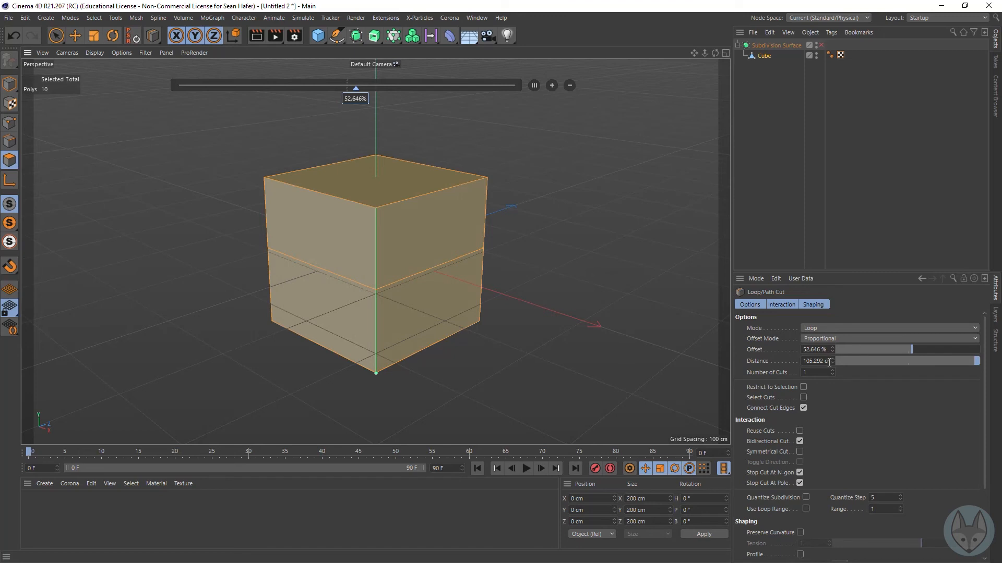
# Step: Try a distance of 200 cm for the horizontal loop cut, and then set the distance to 100 cm
pyautogui.moveTo(827, 361); pyautogui.dragTo(750, 359)
pyautogui.write('200')
pyautogui.press('Return')
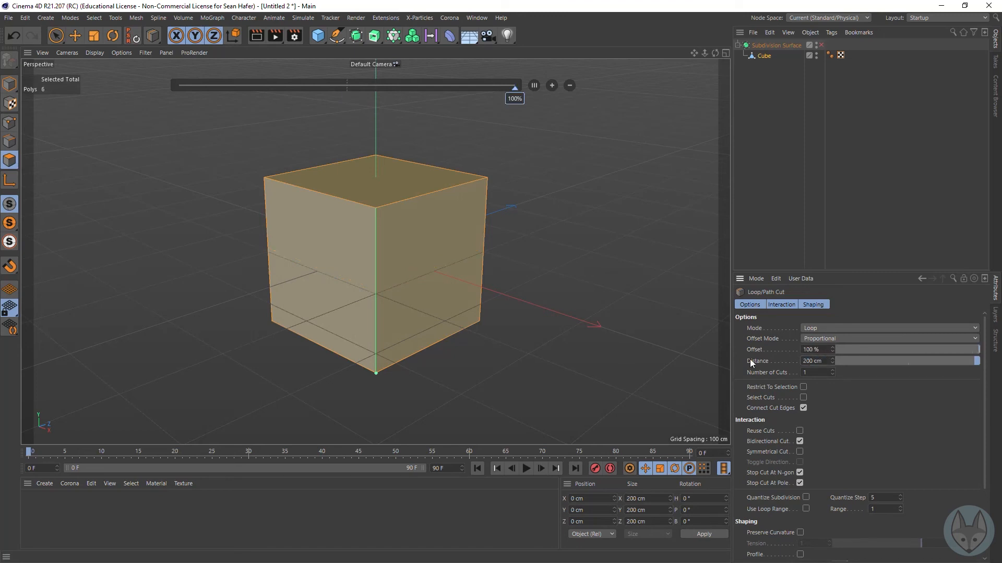
pyautogui.doubleClick(827, 360)
pyautogui.moveTo(827, 357); pyautogui.dragTo(772, 359)
pyautogui.write('100')
pyautogui.press('Return')
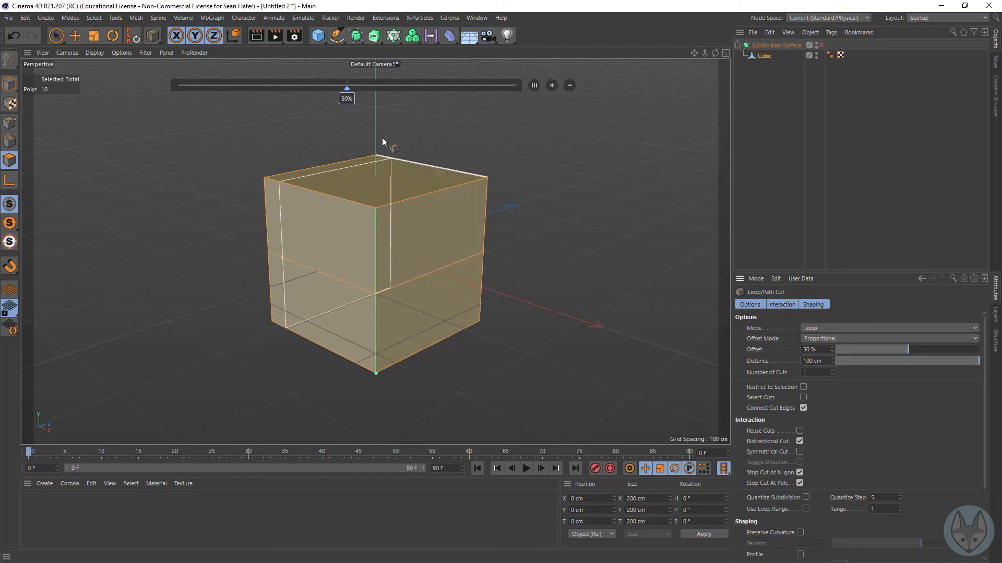
# Step: Try an offset of 25 % for the horizontal loop cut, and return the offset to 50 %
pyautogui.doubleClick(347, 98)
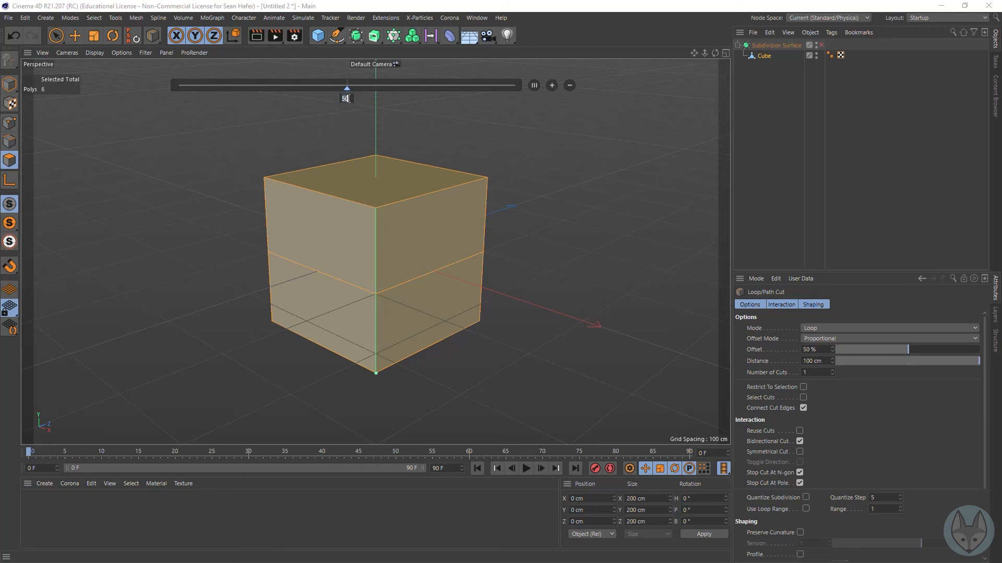
pyautogui.write('25')
pyautogui.press('Return')
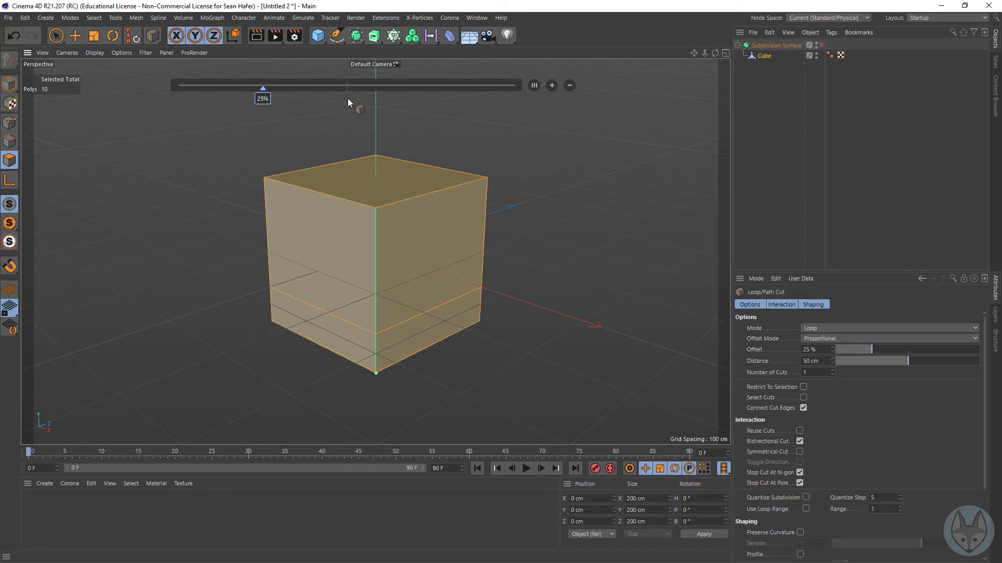
pyautogui.doubleClick(259, 99)
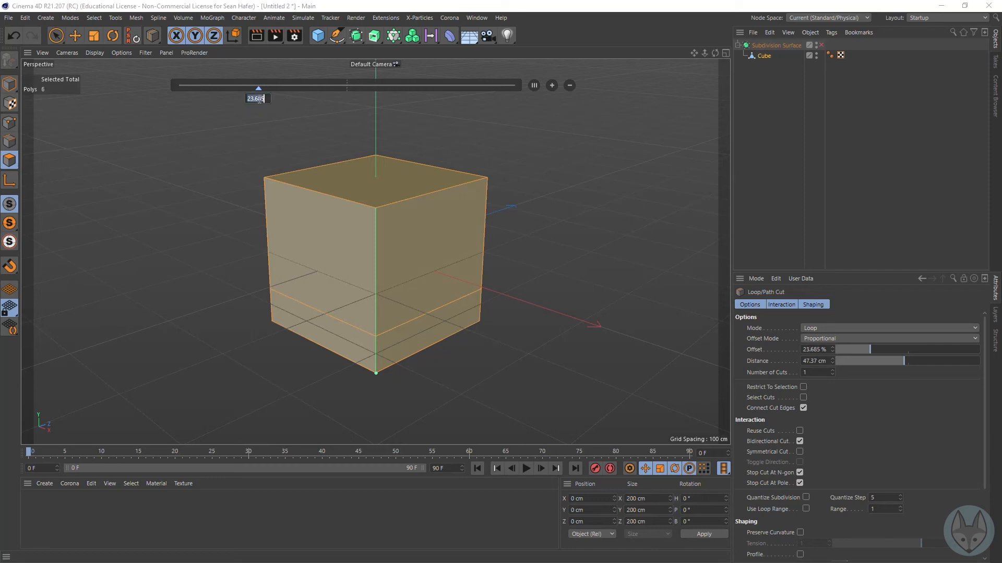
pyautogui.write('50')
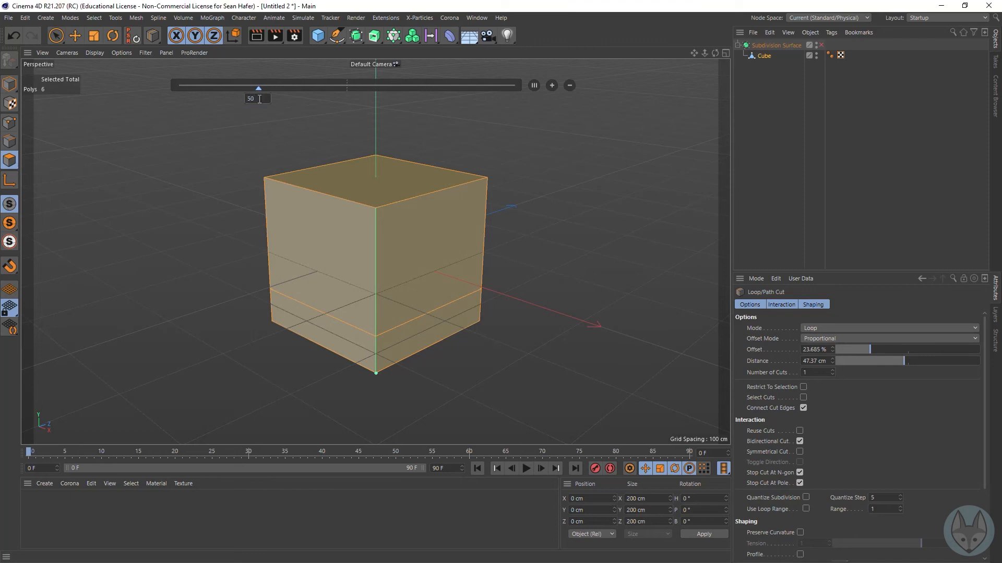
pyautogui.press('Return')
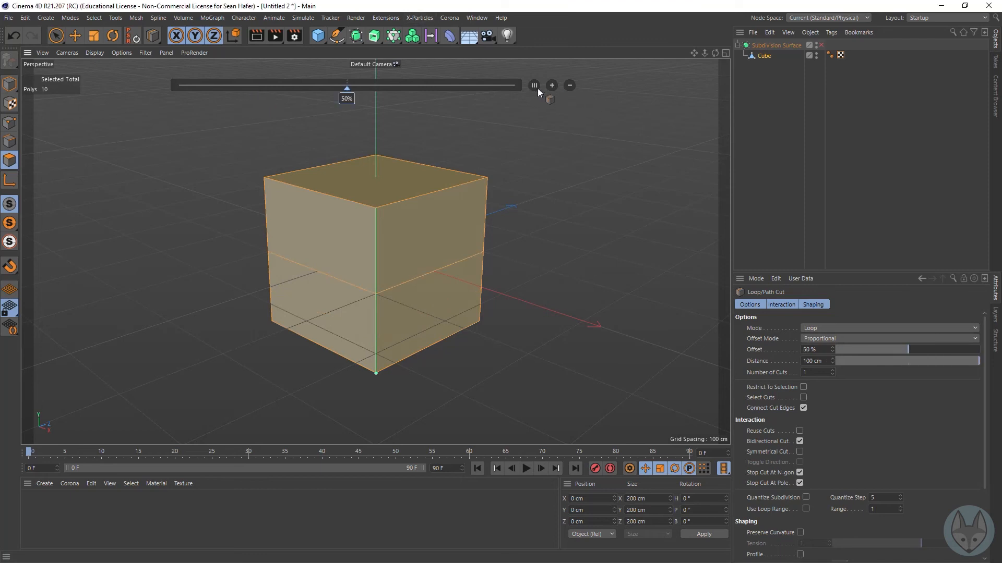
# Step: Increase the horizontal cut to three evenly spaced loops, and preview the cube by toggling the Subdivision Surface on and off
pyautogui.click(552, 86)
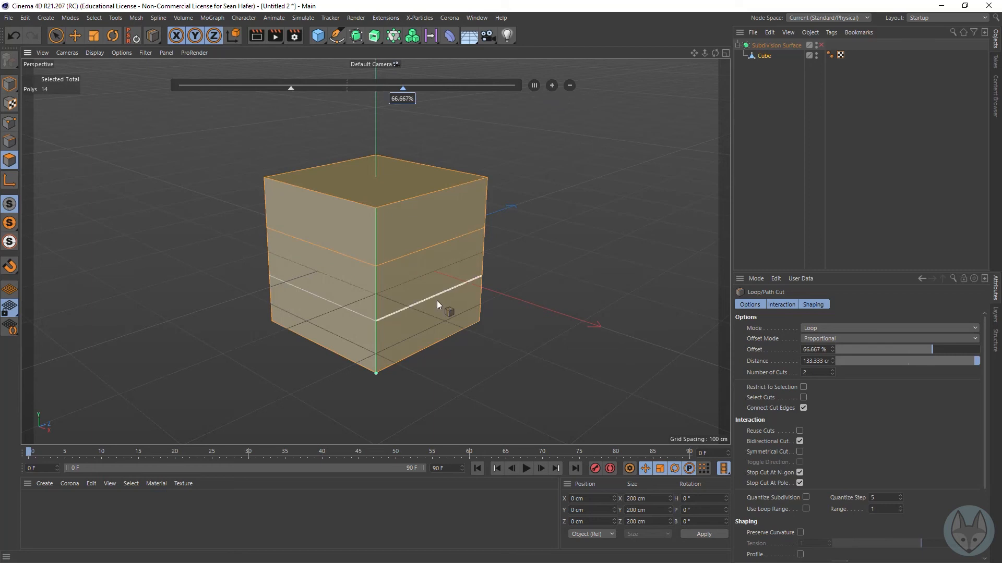
pyautogui.click(552, 85)
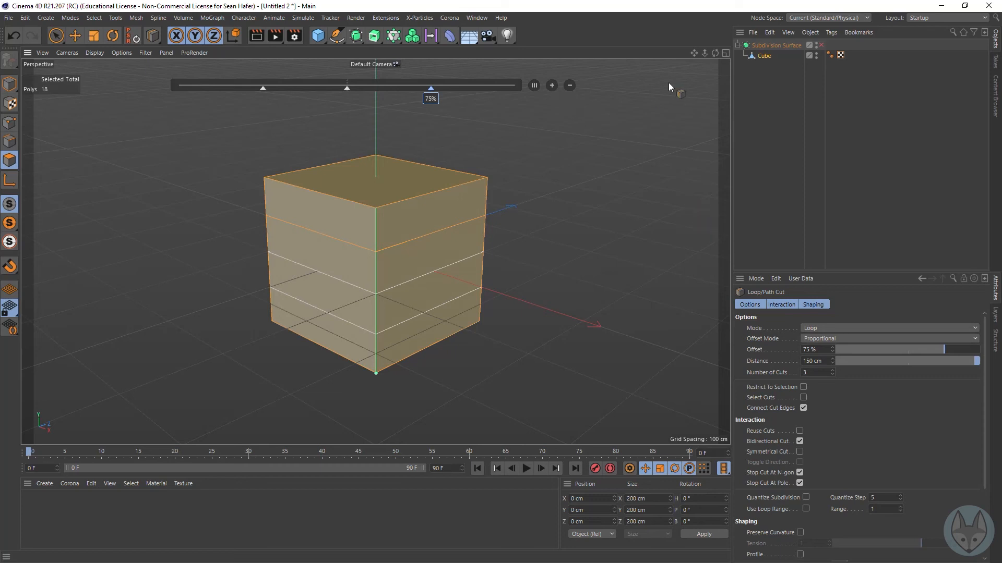
pyautogui.click(822, 45)
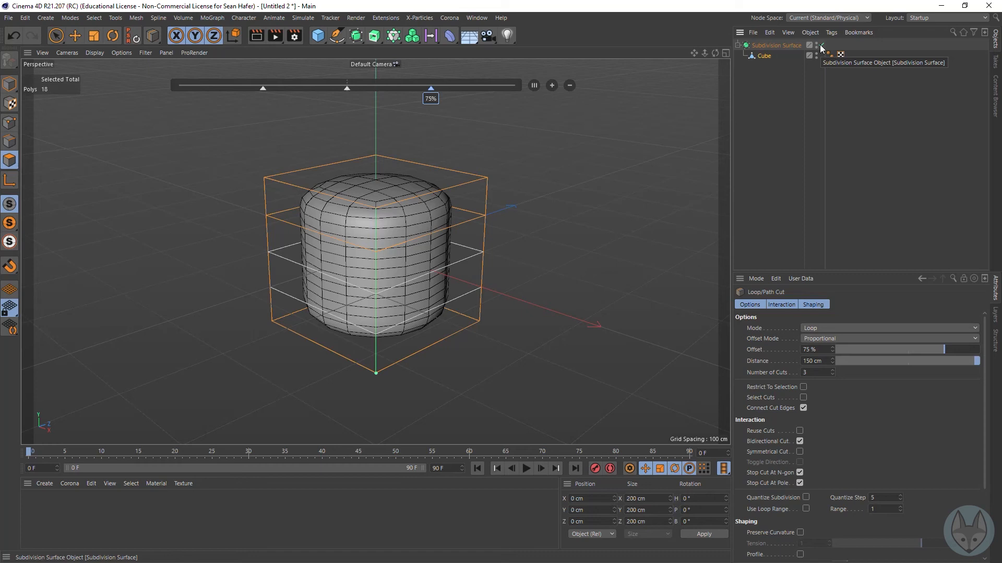
pyautogui.click(821, 46)
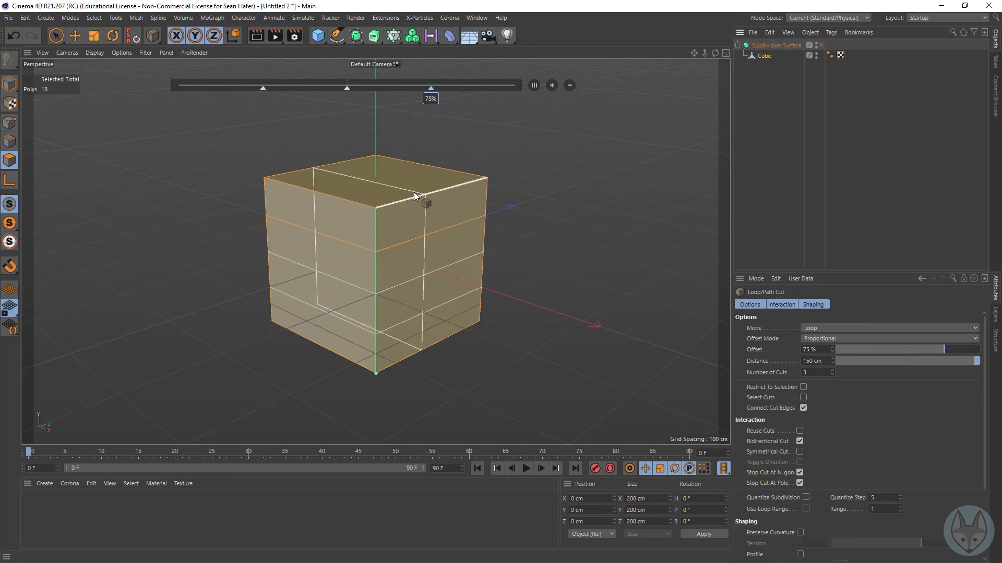
# Step: Cut a vertical loop through the cube's top and positive-X faces at 50 % offset, and increase it to three evenly spaced cuts
pyautogui.click(433, 193)
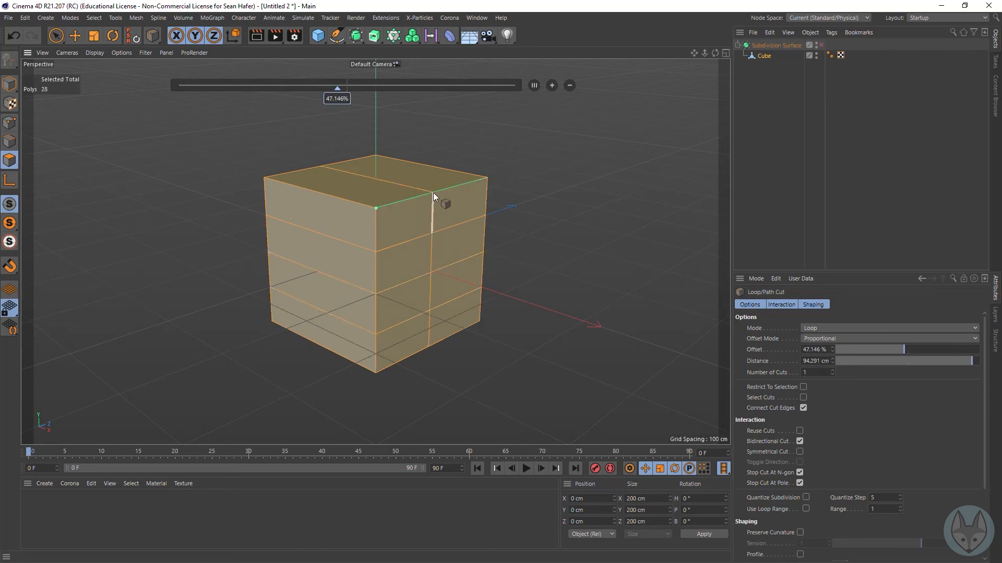
pyautogui.moveTo(337, 88); pyautogui.dragTo(342, 99)
pyautogui.doubleClick(341, 99)
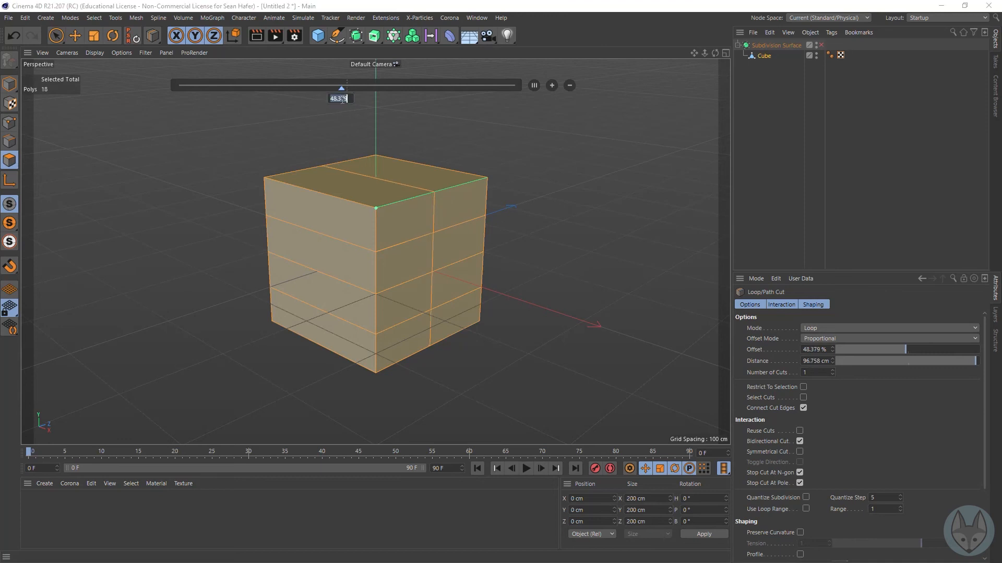
pyautogui.write('50')
pyautogui.press('Return')
pyautogui.click(552, 85)
pyautogui.click(552, 86)
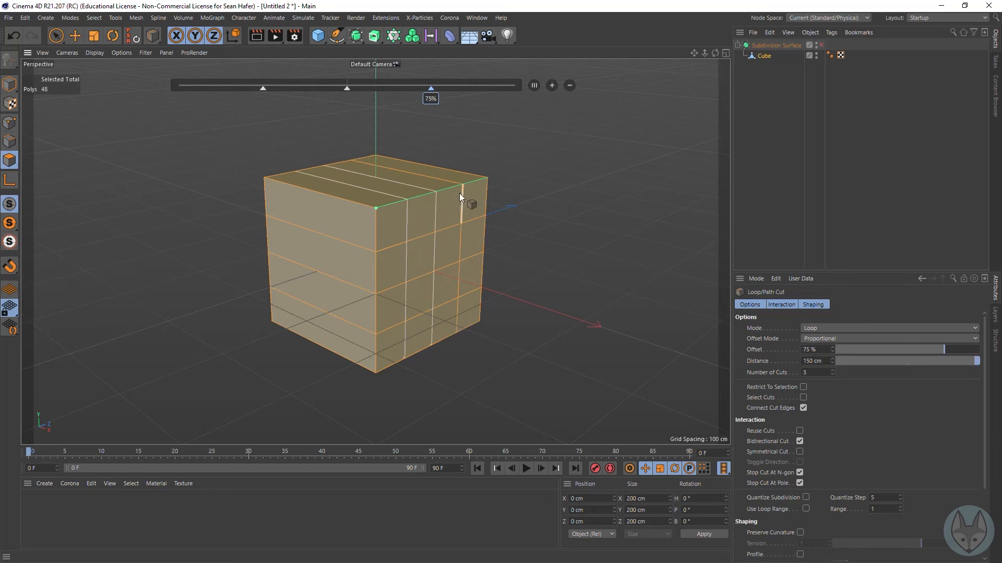
# Step: Cut a vertical loop through the cube's top and negative-Z faces at 50 % offset, and increase it to three evenly spaced cuts
pyautogui.click(322, 195)
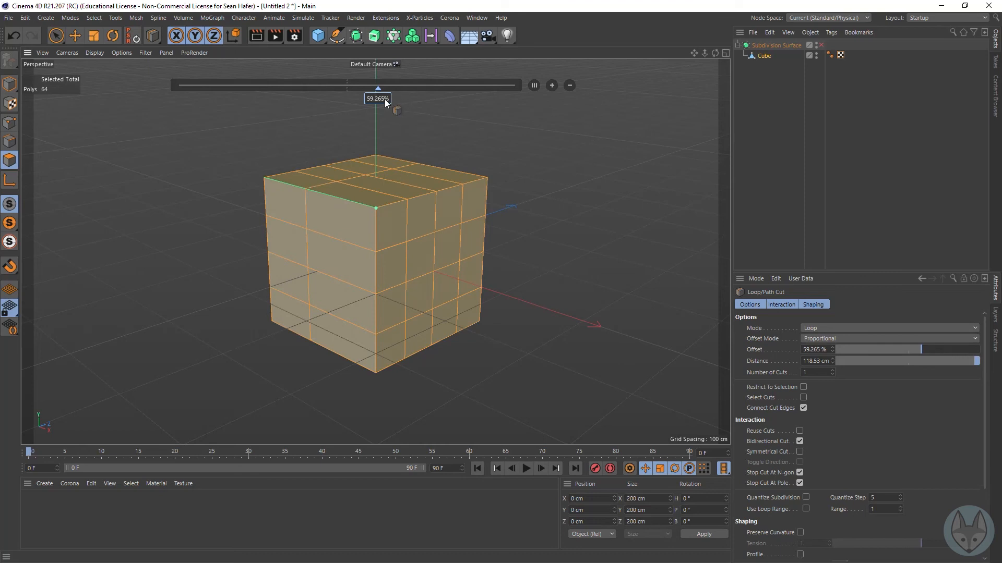
pyautogui.doubleClick(379, 99)
pyautogui.write('50')
pyautogui.press('Return')
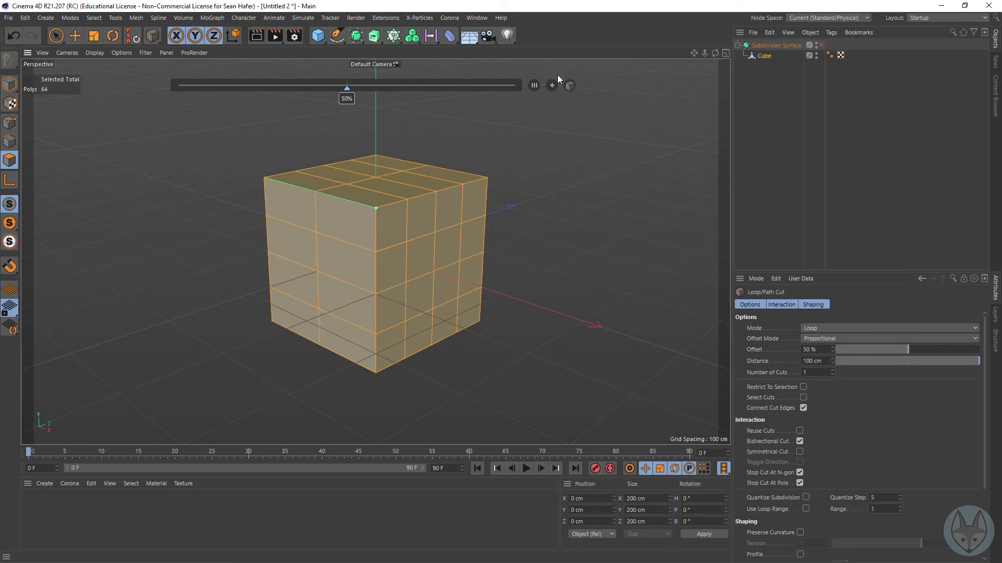
pyautogui.click(552, 87)
pyautogui.click(552, 87)
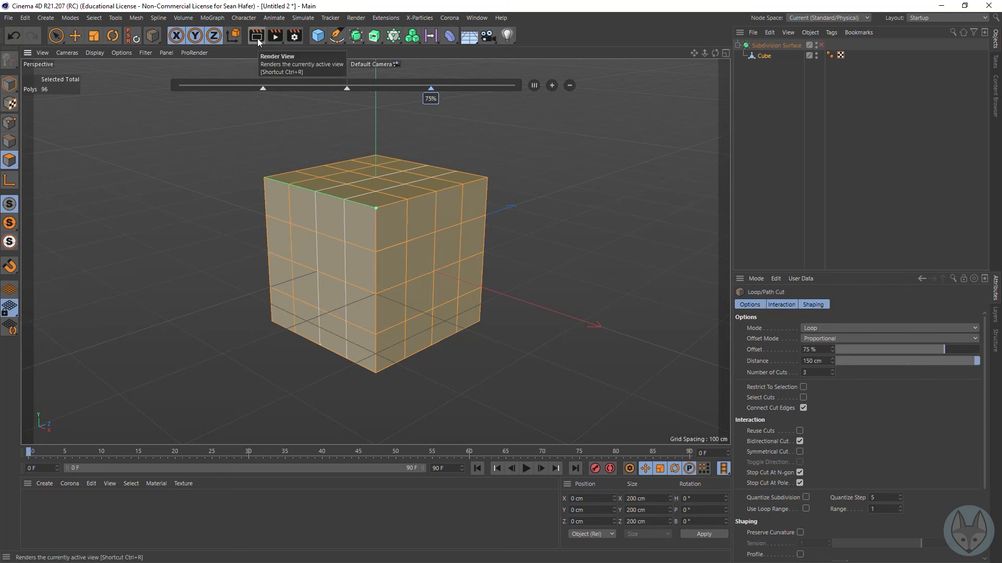
# Step: Enable the Subdivision Surface on the fully subdivided cube, leave the cutting tool for Live Selection, and render the view
pyautogui.click(822, 46)
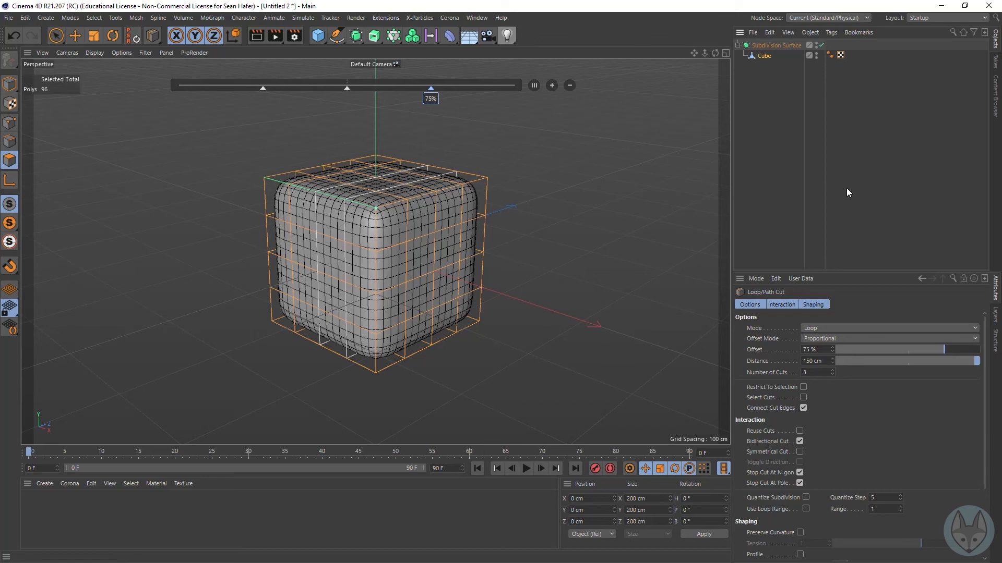
pyautogui.press('9')
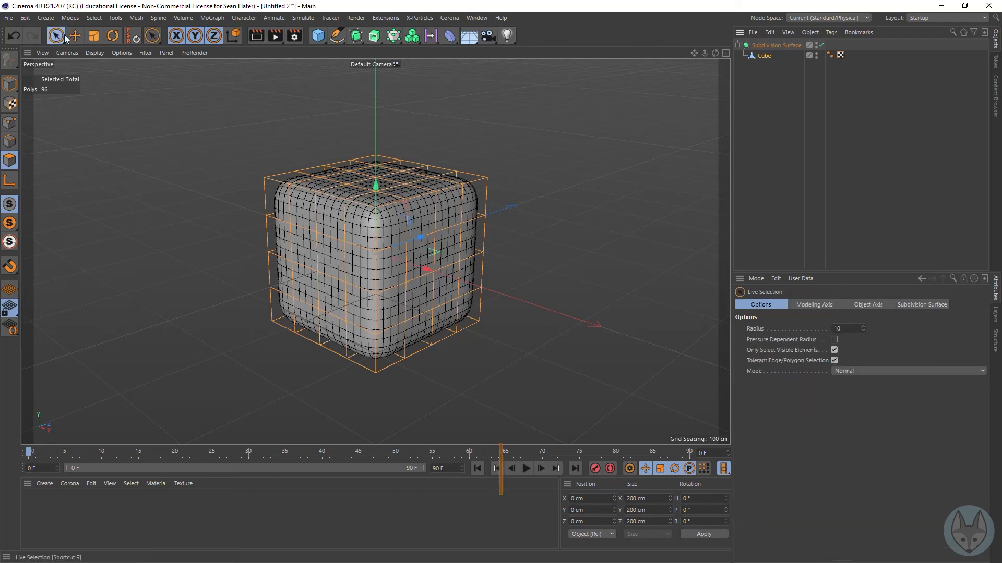
pyautogui.click(256, 35)
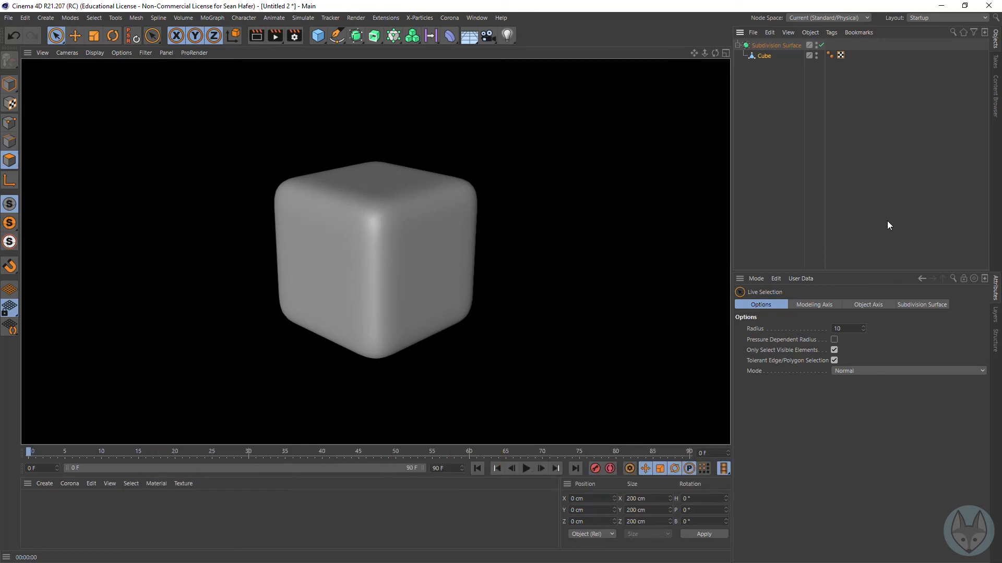
# Step: Switch the cube to Edge mode and individually select three edges of the uppermost horizontal cut on its negative-Z face
pyautogui.click(765, 57)
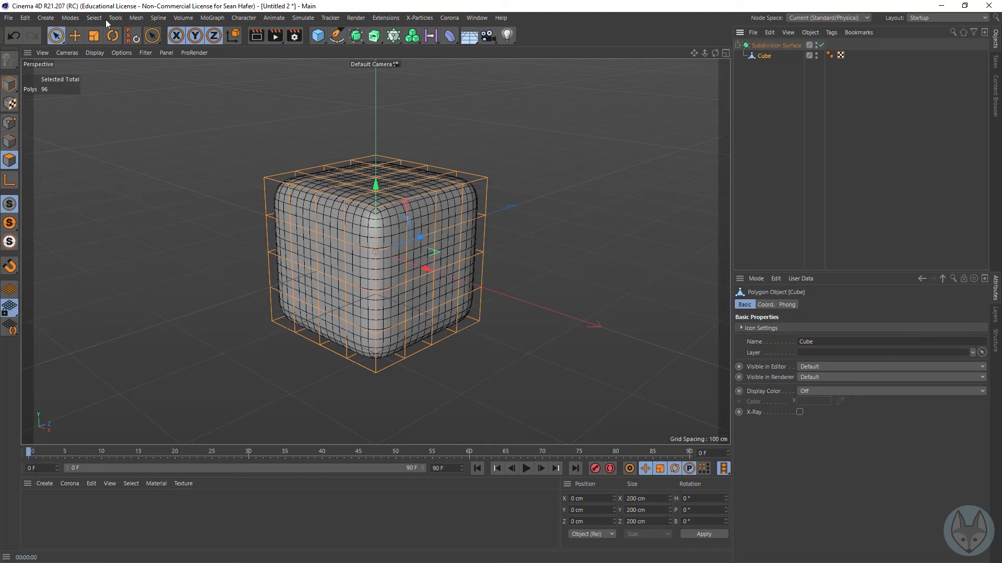
pyautogui.click(13, 146)
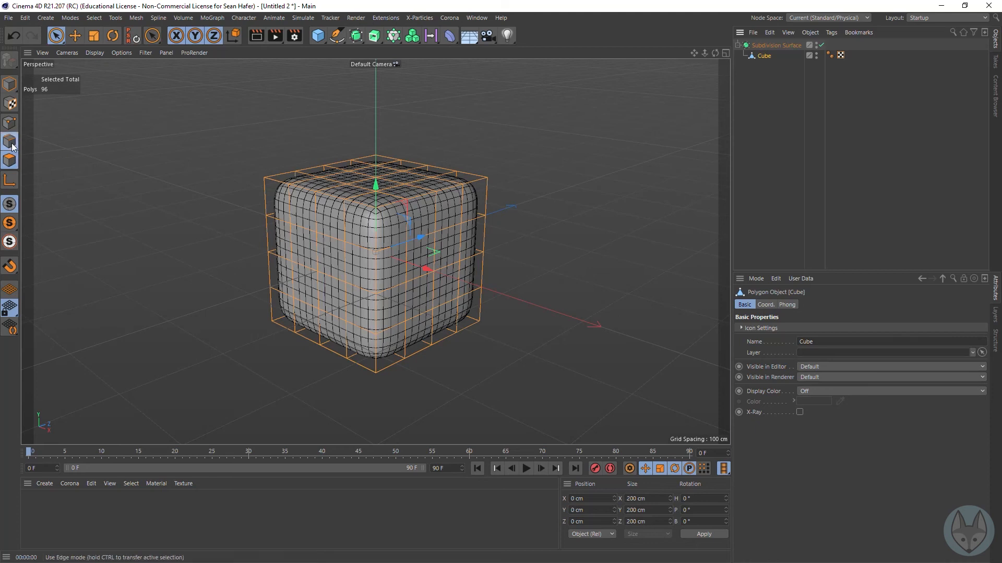
pyautogui.click(330, 238)
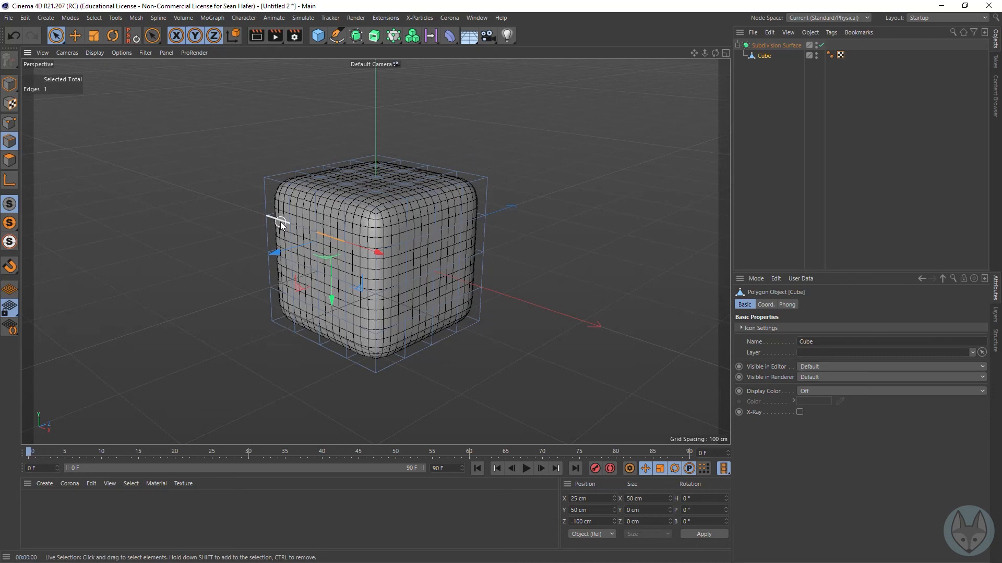
pyautogui.keyDown('shift'); pyautogui.click(288, 224); pyautogui.keyUp('shift')
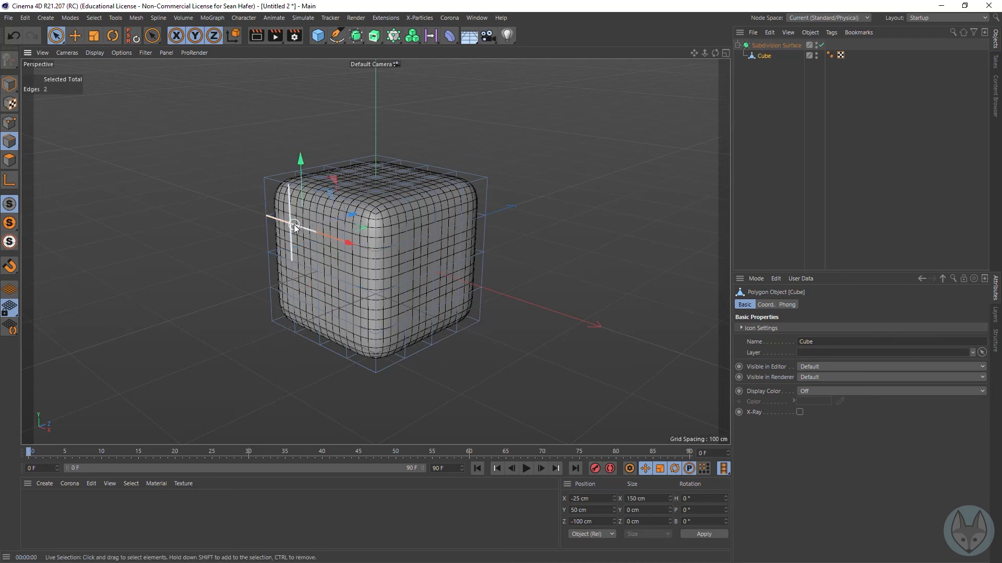
pyautogui.click(236, 208)
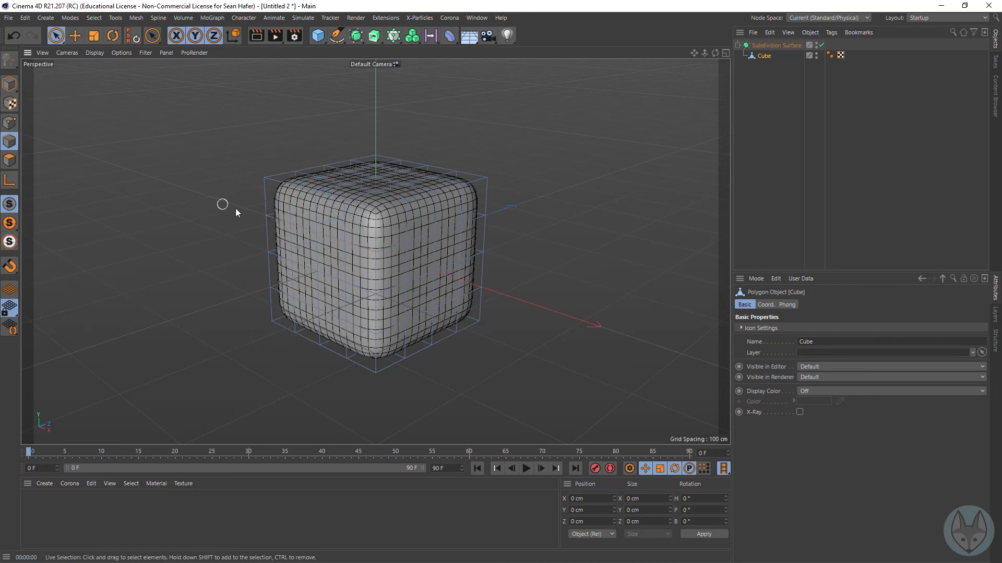
pyautogui.click(325, 238)
pyautogui.keyDown('shift'); pyautogui.click(318, 236); pyautogui.keyUp('shift')
pyautogui.keyDown('shift'); pyautogui.click(301, 230); pyautogui.keyUp('shift')
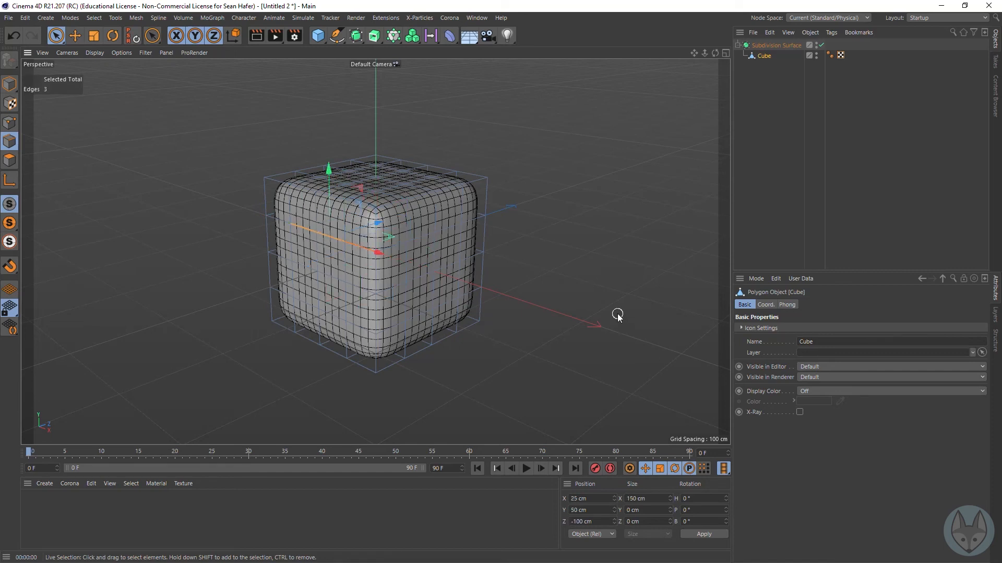
# Step: Select the entire uppermost horizontal edge loop at Y 50 cm with Loop Selection, and activate the Move tool
pyautogui.press('u')
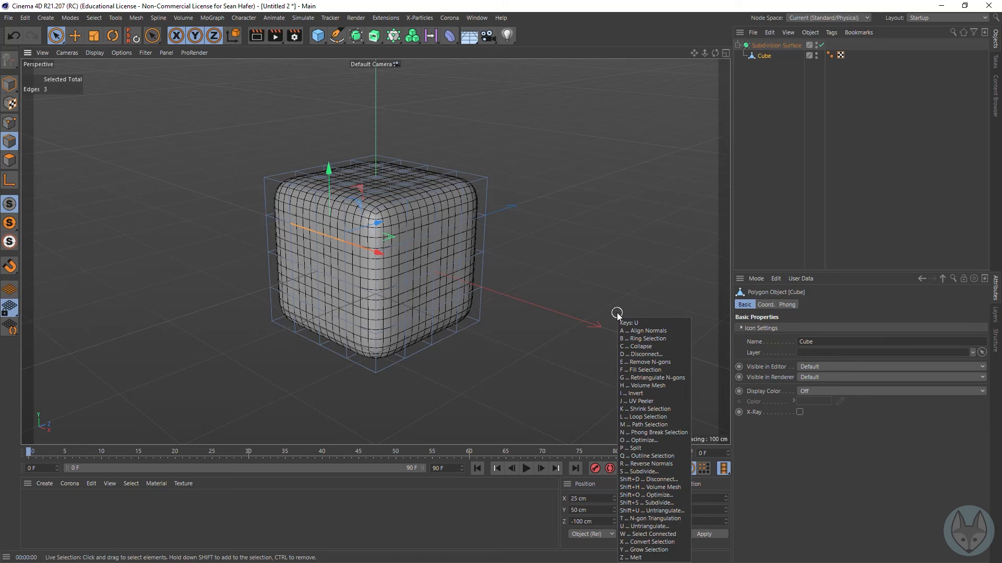
pyautogui.press('l')
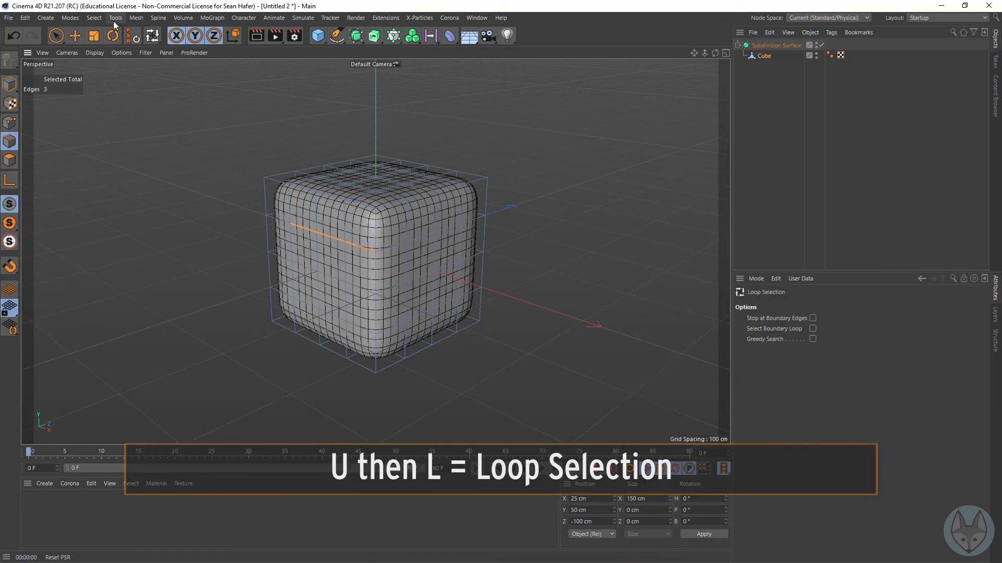
pyautogui.click(94, 19)
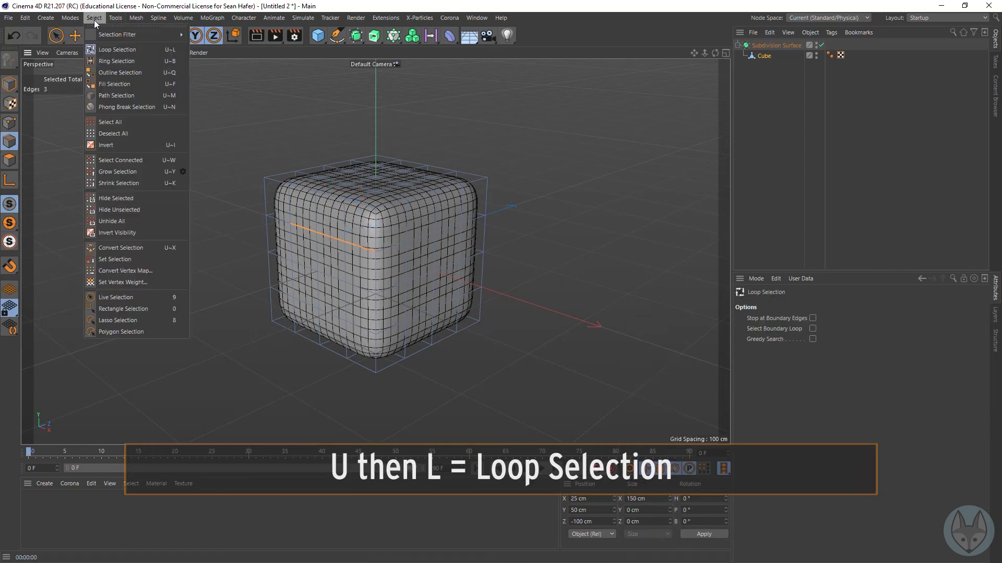
pyautogui.click(110, 53)
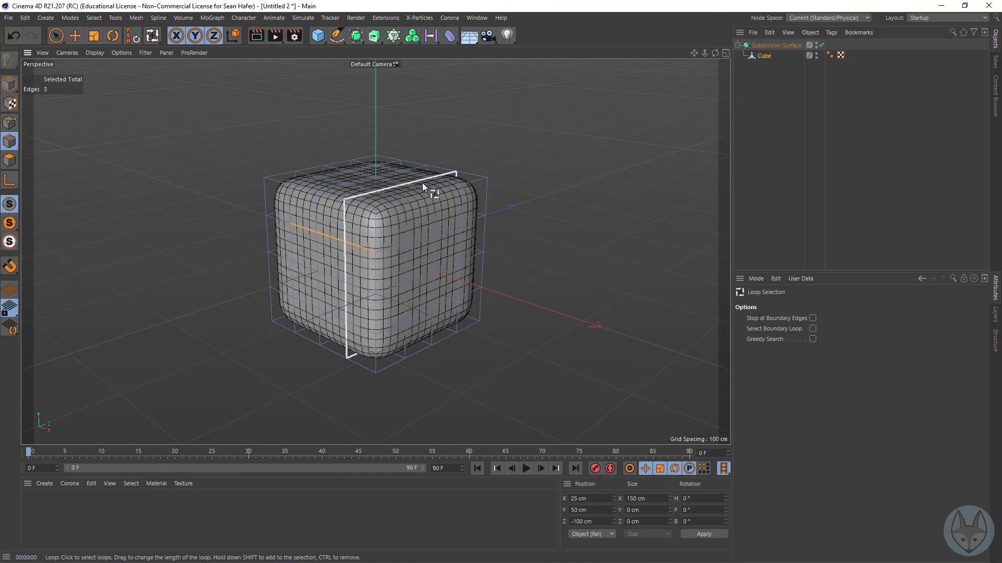
pyautogui.click(324, 234)
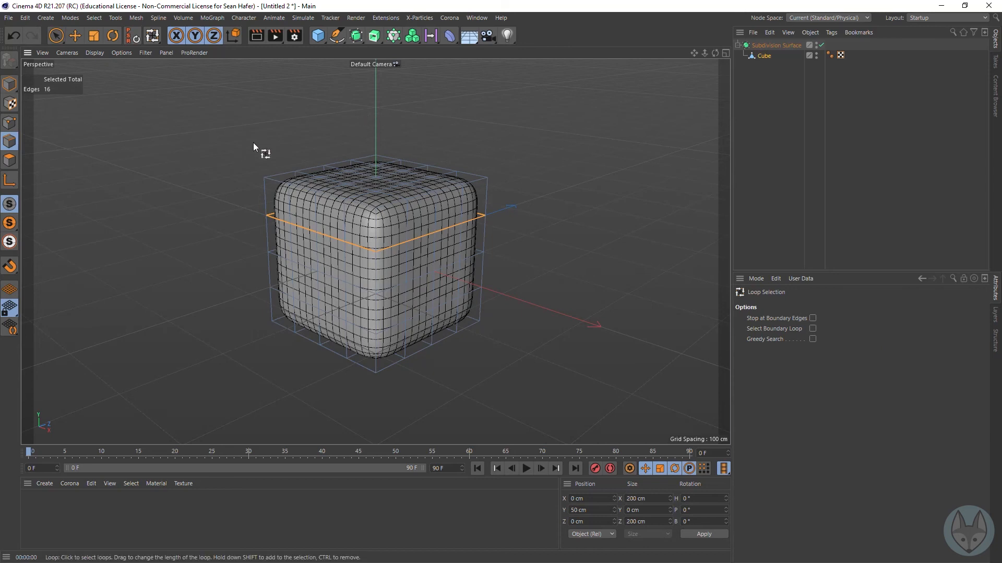
pyautogui.press('e')
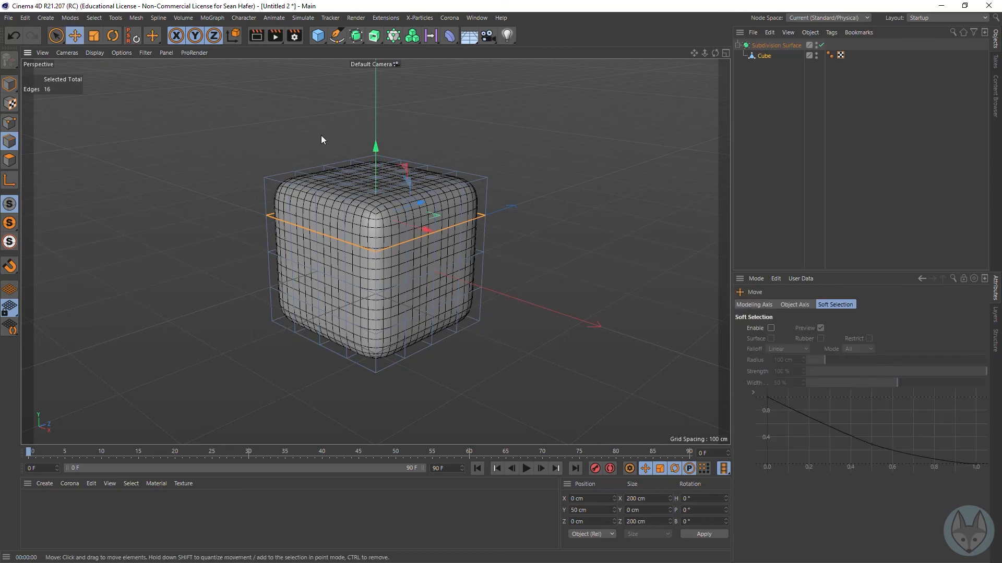
# Step: Raise the selected horizontal edge loop to about Y 94 cm, and render the view to check the tighter upper rounding
pyautogui.moveTo(376, 146); pyautogui.dragTo(368, 112)
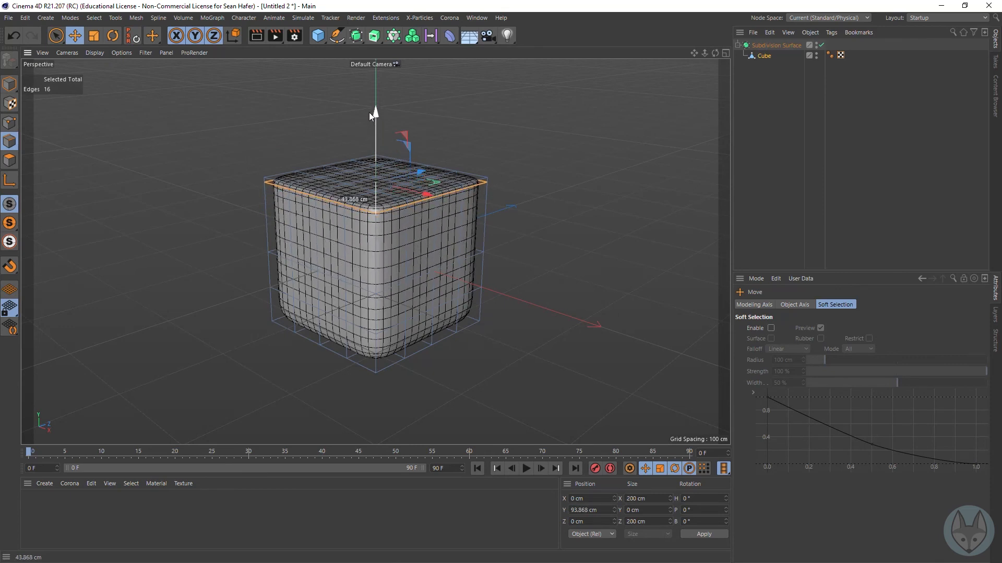
pyautogui.click(256, 36)
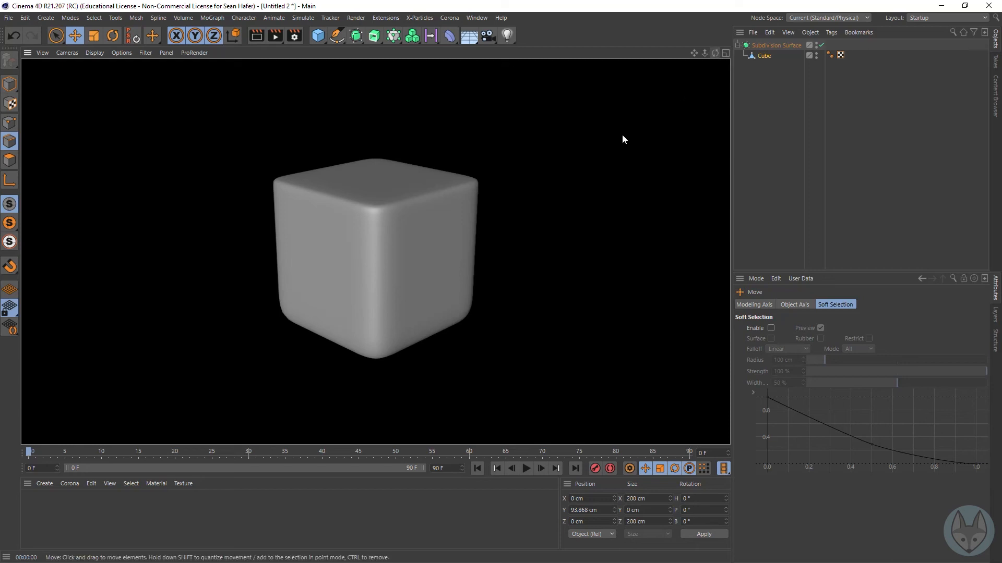
pyautogui.click(764, 56)
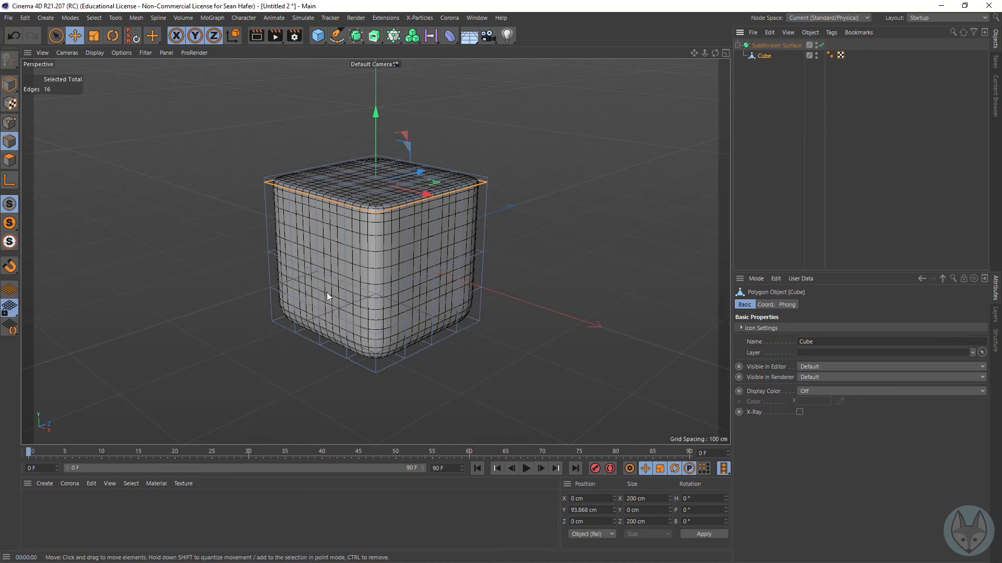
# Step: Loop-select the two outer vertical cuts at Z -50 and 50 cm, and scale them apart along Z to about 183 cm
pyautogui.rightClick(431, 270)
pyautogui.click(443, 288)
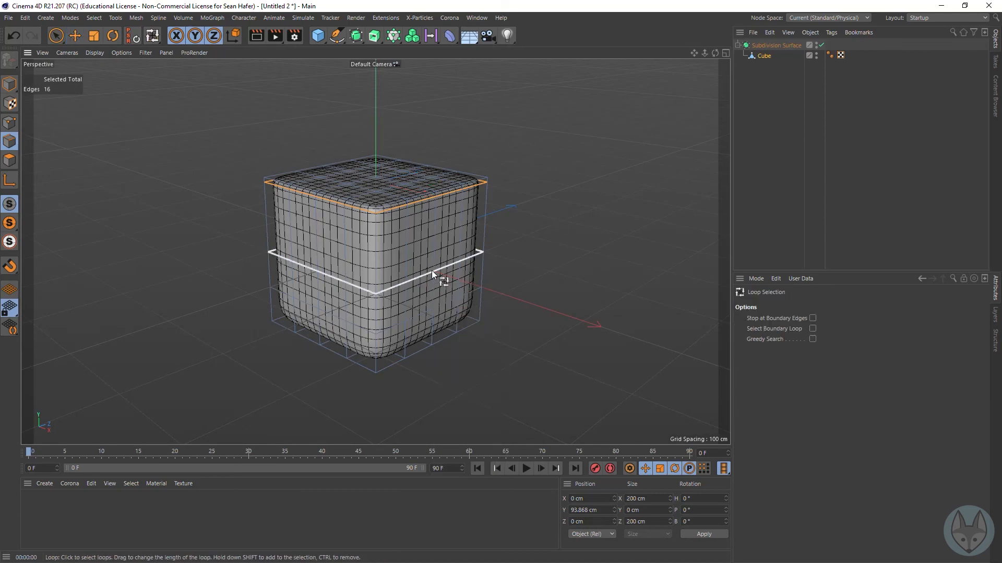
pyautogui.click(406, 271)
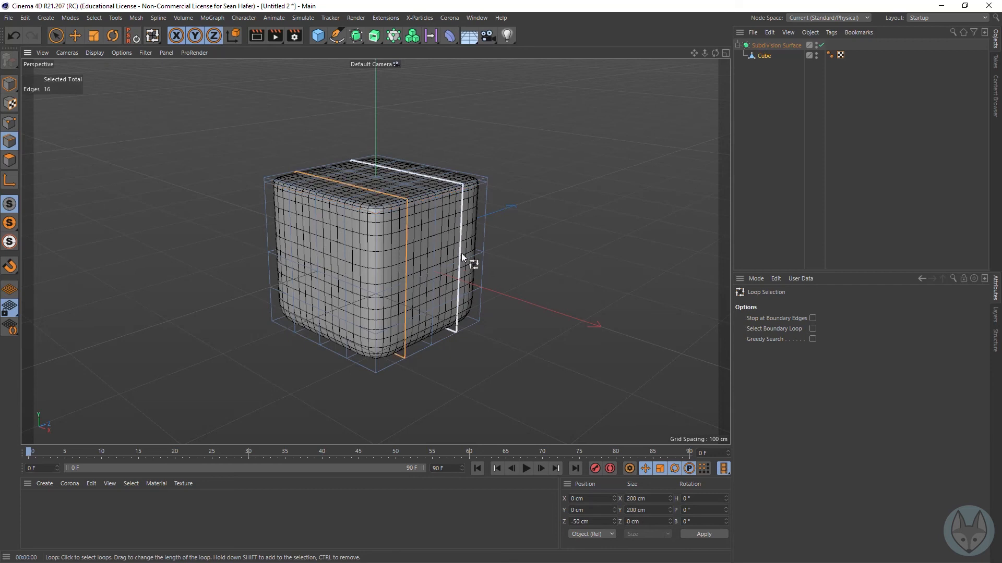
pyautogui.keyDown('shift'); pyautogui.click(461, 252); pyautogui.keyUp('shift')
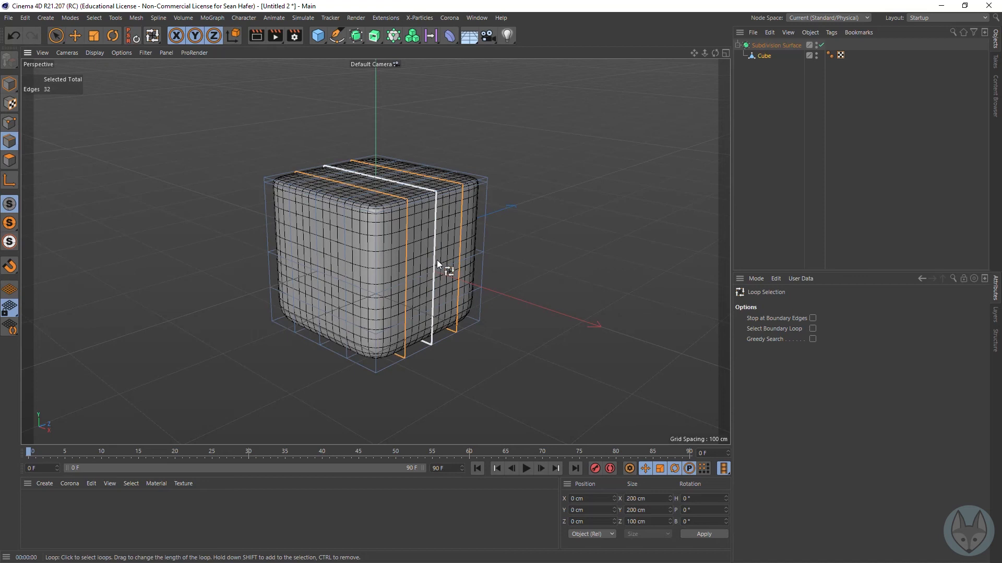
pyautogui.click(95, 35)
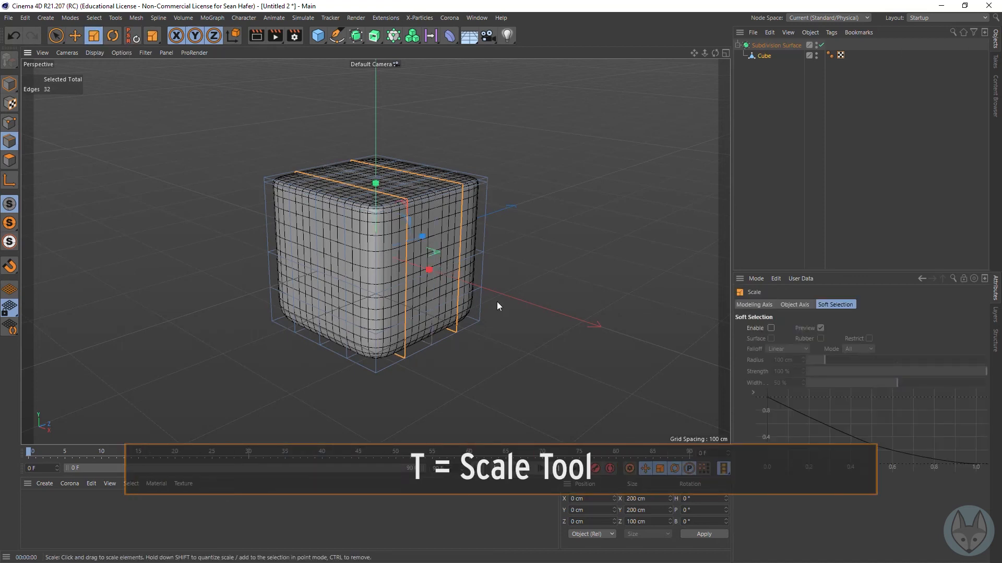
pyautogui.moveTo(423, 236); pyautogui.dragTo(456, 225)
# Step: Loop-select the two outer vertical cuts at X -50 and 50 cm, and scale them apart along X to about 184 cm
pyautogui.press('u')
pyautogui.press('l')
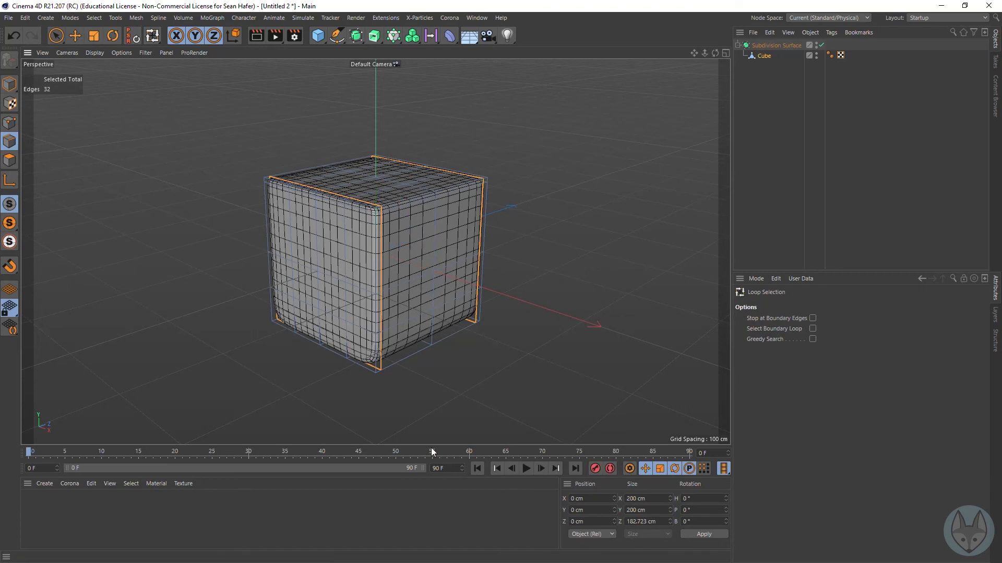
pyautogui.click(353, 298)
pyautogui.keyDown('shift'); pyautogui.click(287, 274); pyautogui.keyUp('shift')
pyautogui.press('t')
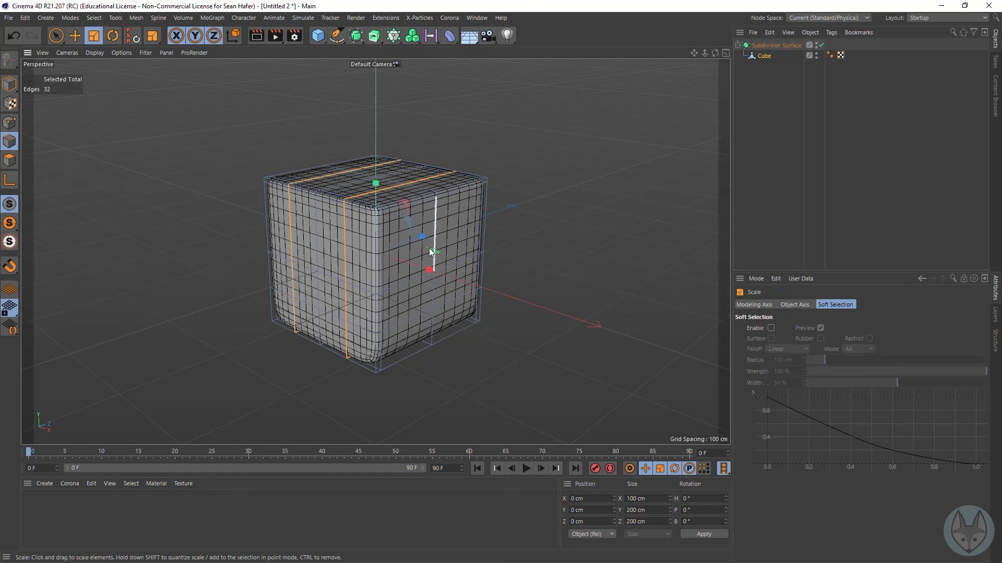
pyautogui.moveTo(430, 265); pyautogui.dragTo(484, 279)
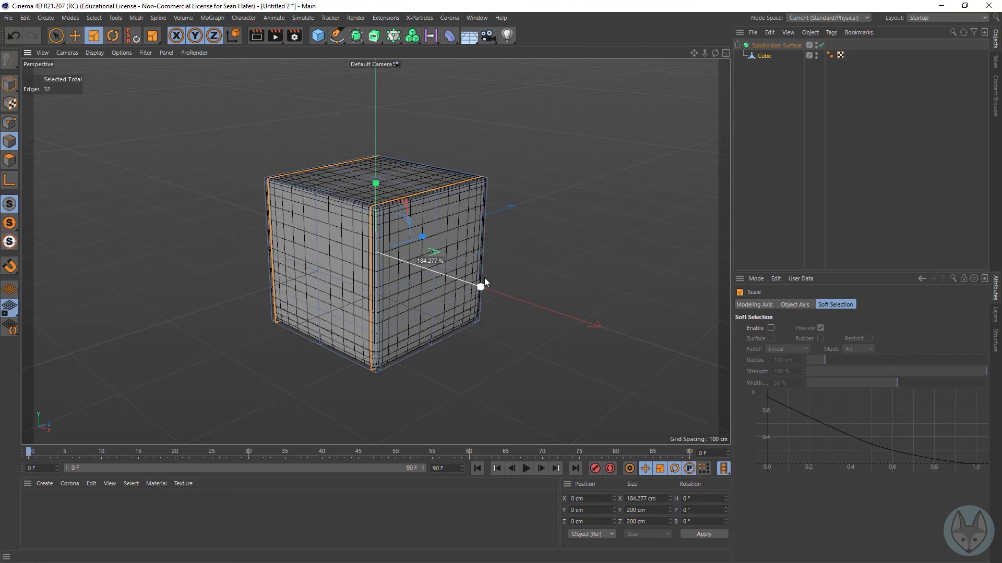
# Step: Render the cube with its Subdivision Surface on, disable the Subdivision Surface and render again for comparison, and clear the edge selection
pyautogui.click(259, 36)
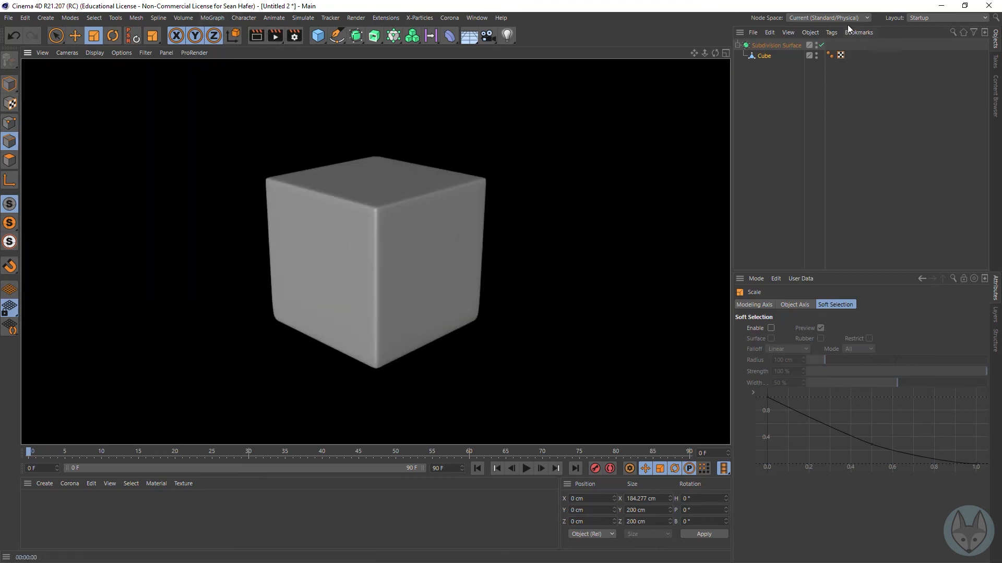
pyautogui.click(821, 45)
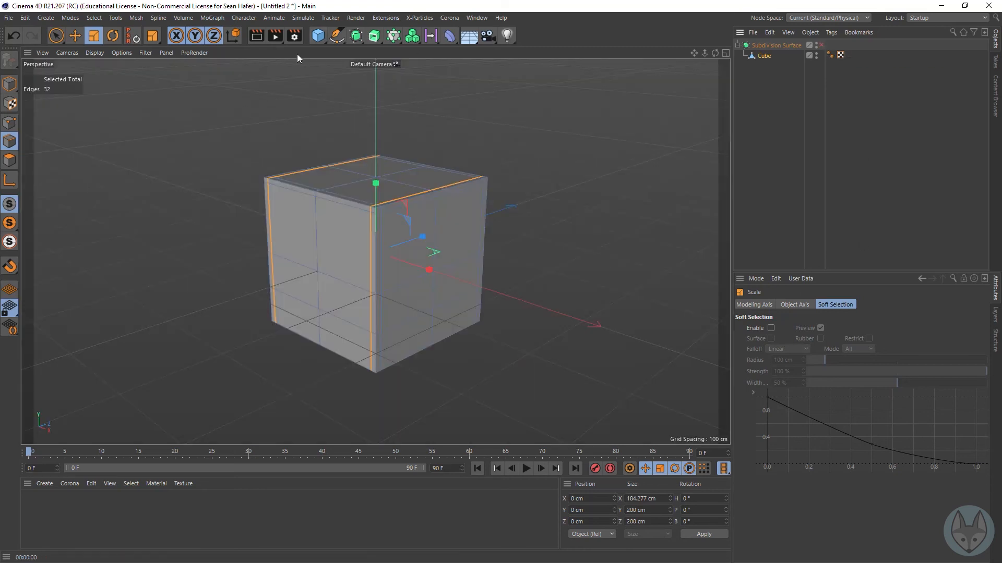
pyautogui.click(261, 36)
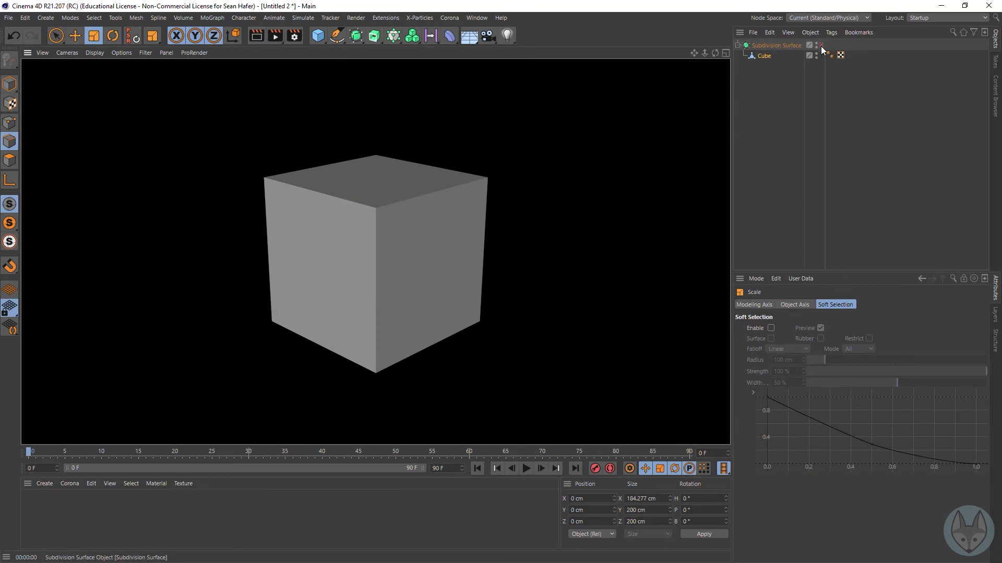
pyautogui.click(766, 57)
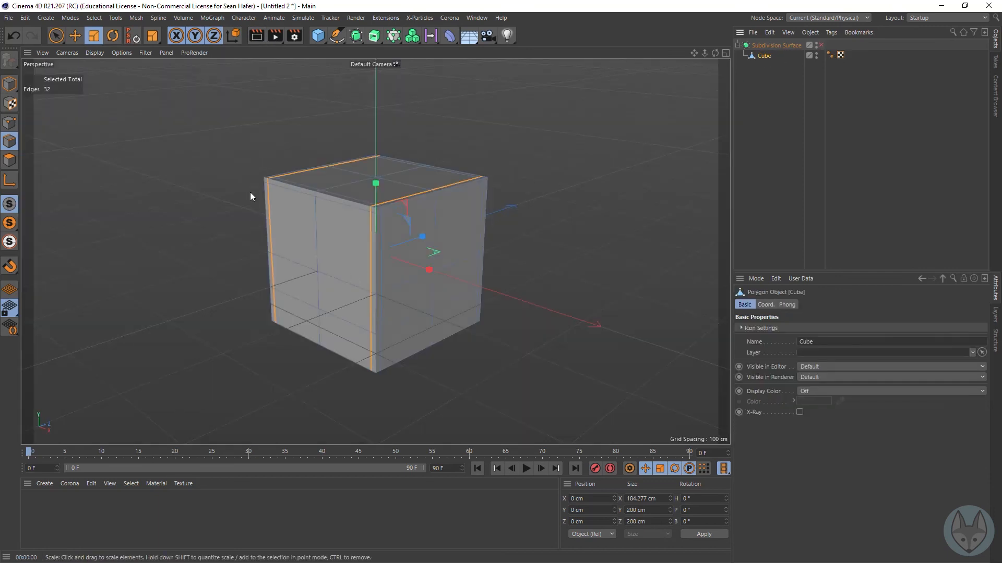
pyautogui.click(173, 140)
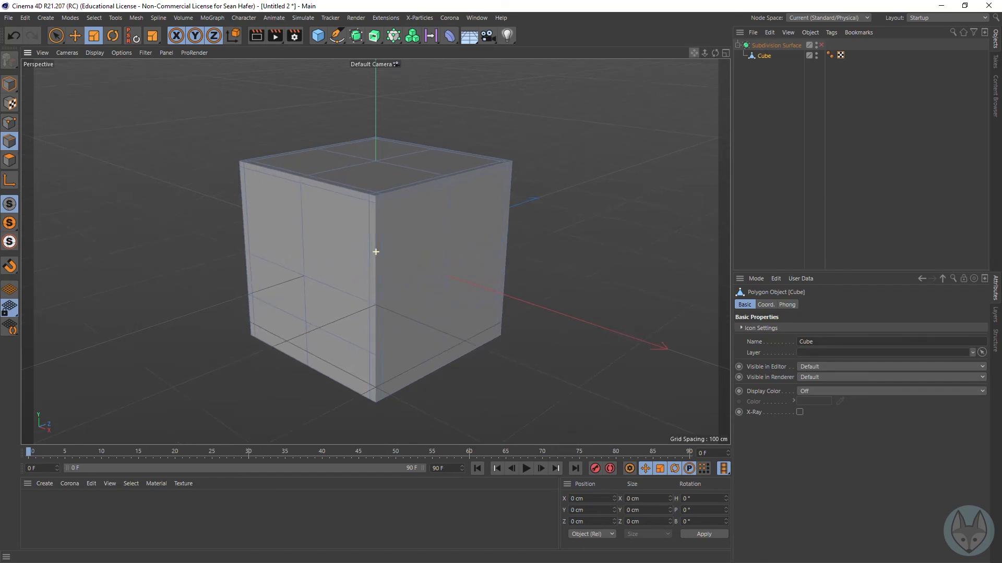
# Step: Switch the cube to Polygon mode and select the four large inner polygons of its negative-Z face with Live Selection
pyautogui.scroll(3, 376, 252)
pyautogui.moveTo(691, 56); pyautogui.dragTo(680, 55)
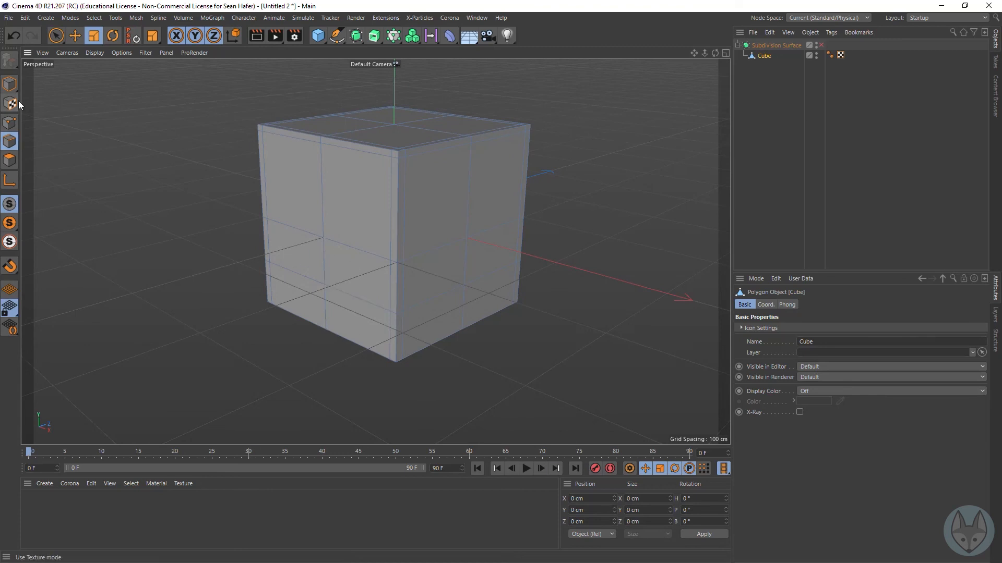
pyautogui.click(57, 36)
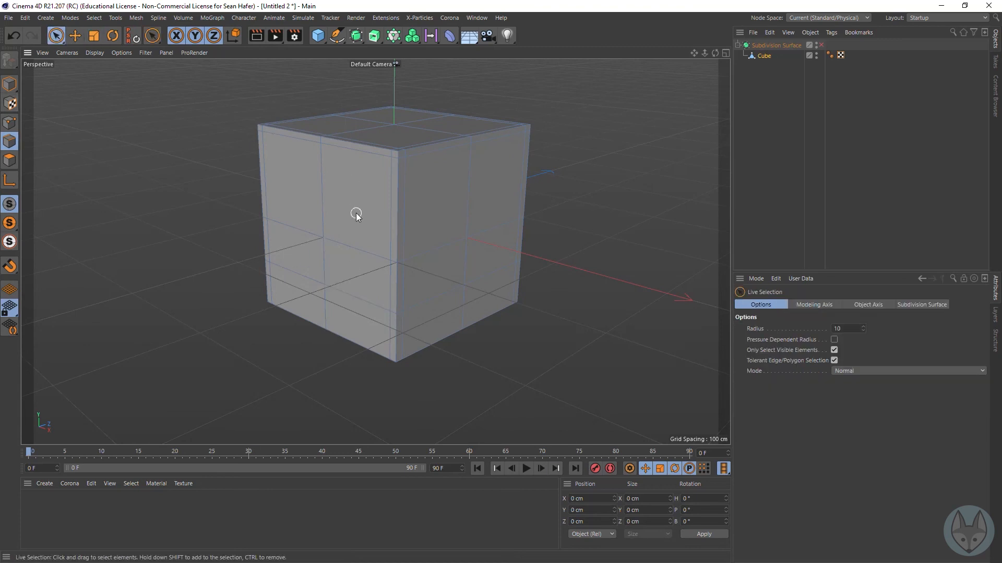
pyautogui.click(765, 55)
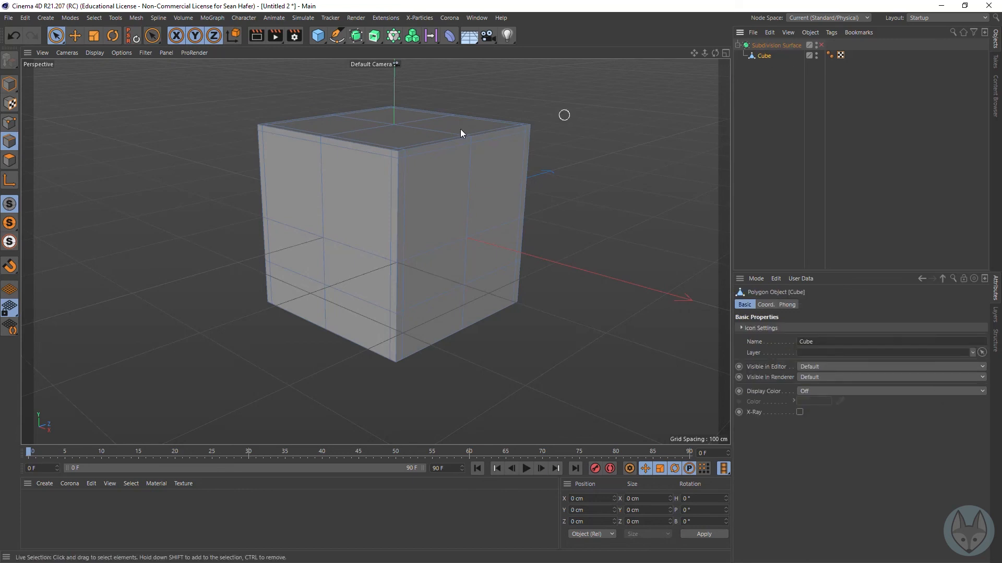
pyautogui.click(9, 162)
pyautogui.click(336, 226)
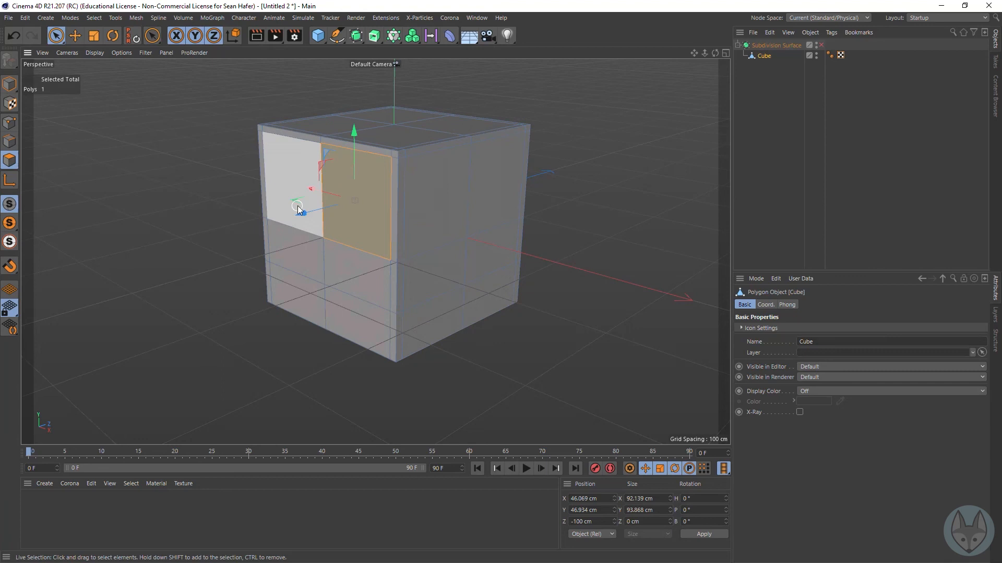
pyautogui.keyDown('shift'); pyautogui.click(295, 204); pyautogui.keyUp('shift')
pyautogui.keyDown('shift'); pyautogui.click(283, 252); pyautogui.keyUp('shift')
pyautogui.keyDown('shift'); pyautogui.click(361, 272); pyautogui.keyUp('shift')
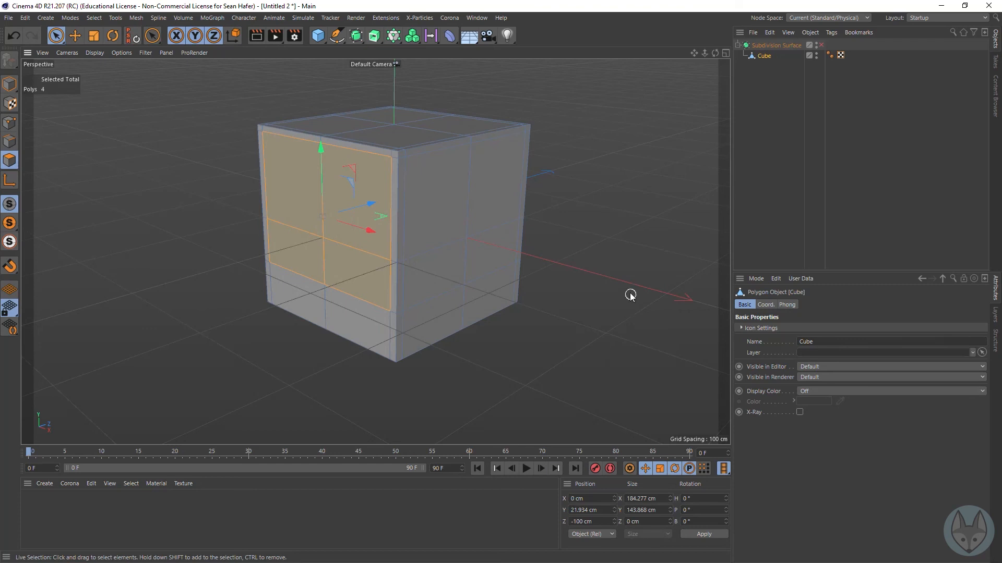
# Step: Try extruding the four selected polygons outward by 71.7 cm and inward by 48.2 cm, undoing each attempt
pyautogui.rightClick(583, 335)
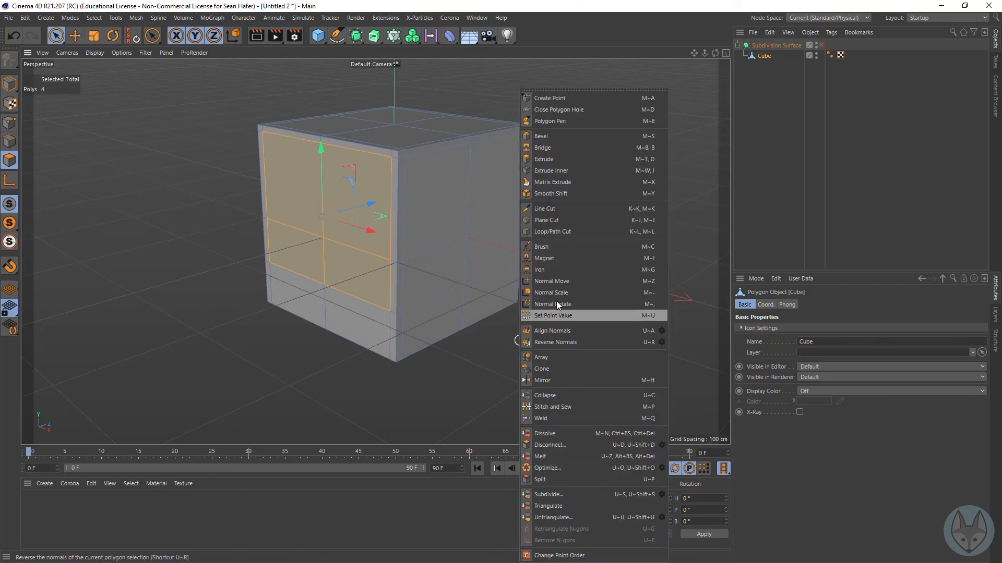
pyautogui.click(571, 158)
pyautogui.moveTo(513, 361)
pyautogui.mouseDown()
pyautogui.moveTo(548, 361)
pyautogui.moveTo(511, 365)
pyautogui.mouseUp()
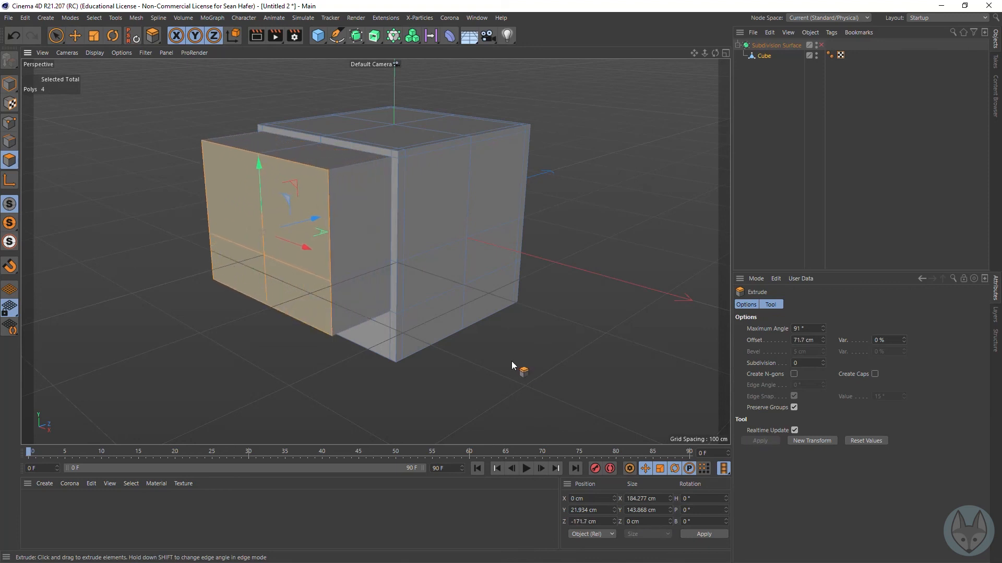
pyautogui.hotkey('ctrl', 'z')
pyautogui.moveTo(605, 368); pyautogui.dragTo(580, 368)
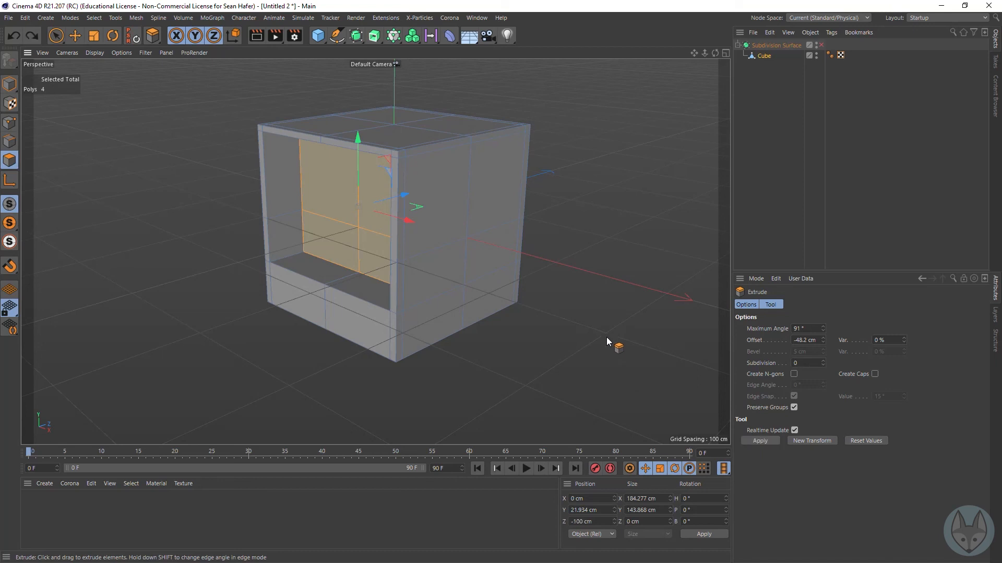
pyautogui.hotkey('ctrl', 'z')
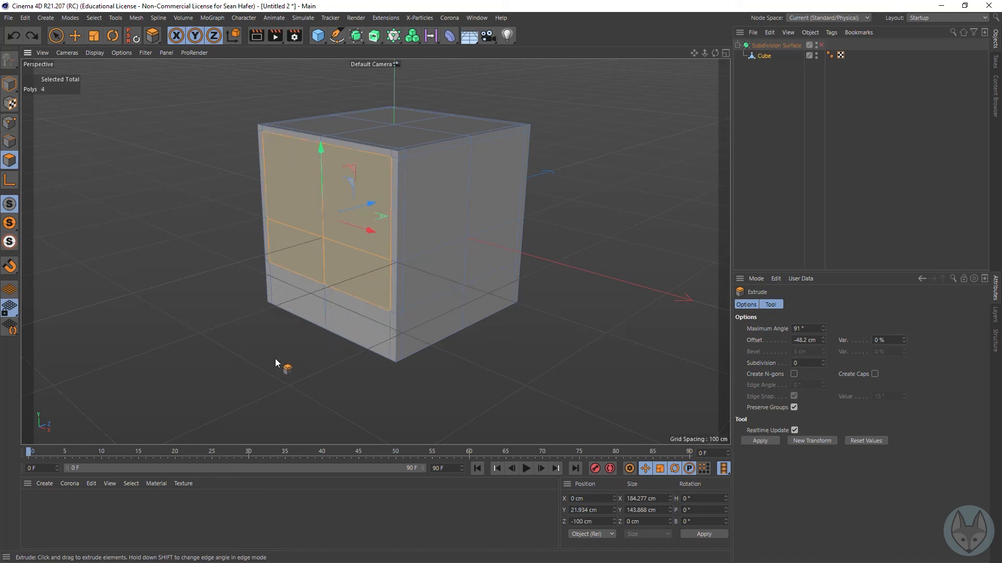
# Step: With the Move tool, extrude the four polygons to about Z -198 cm and the new block's upper positive-X side polygon to about X 221 cm
pyautogui.click(74, 36)
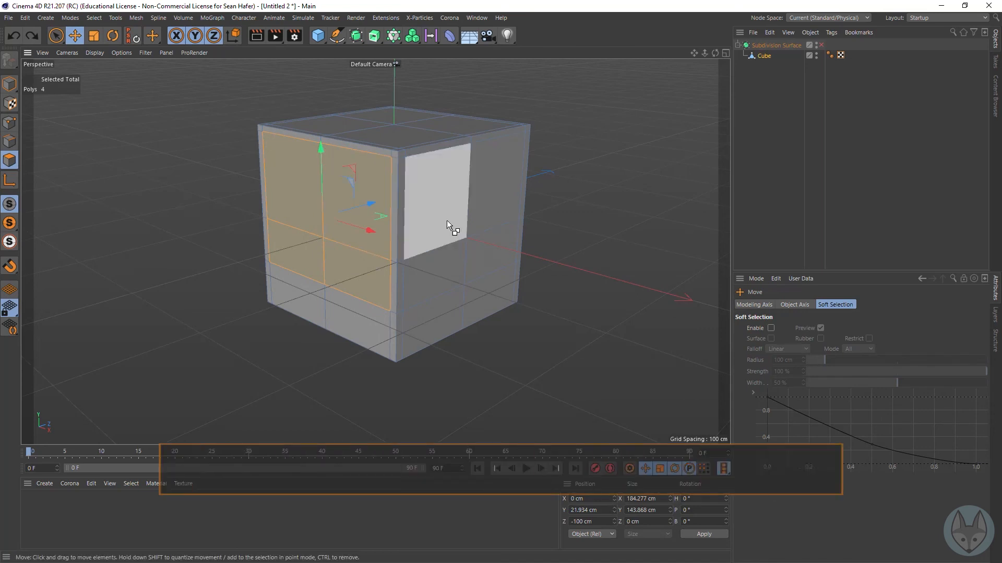
pyautogui.keyDown('ctrl'); pyautogui.moveTo(370, 204); pyautogui.dragTo(296, 239); pyautogui.keyUp('ctrl')
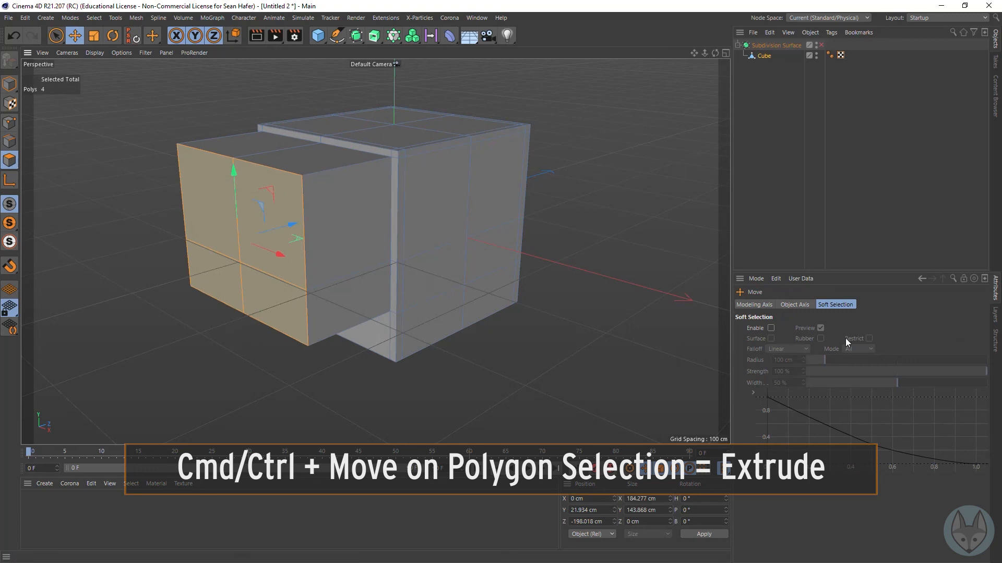
pyautogui.click(345, 218)
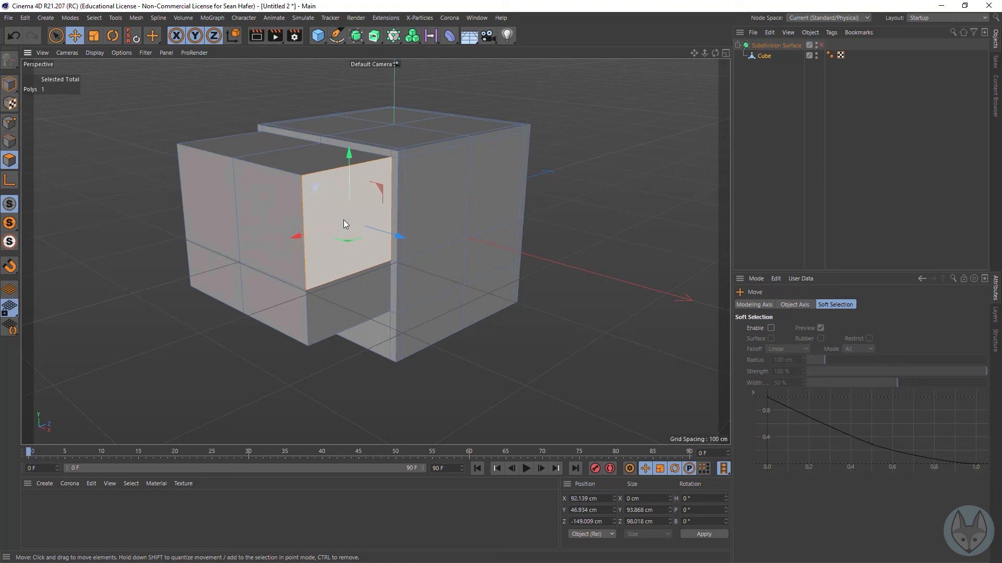
pyautogui.moveTo(400, 239); pyautogui.dragTo(532, 275)
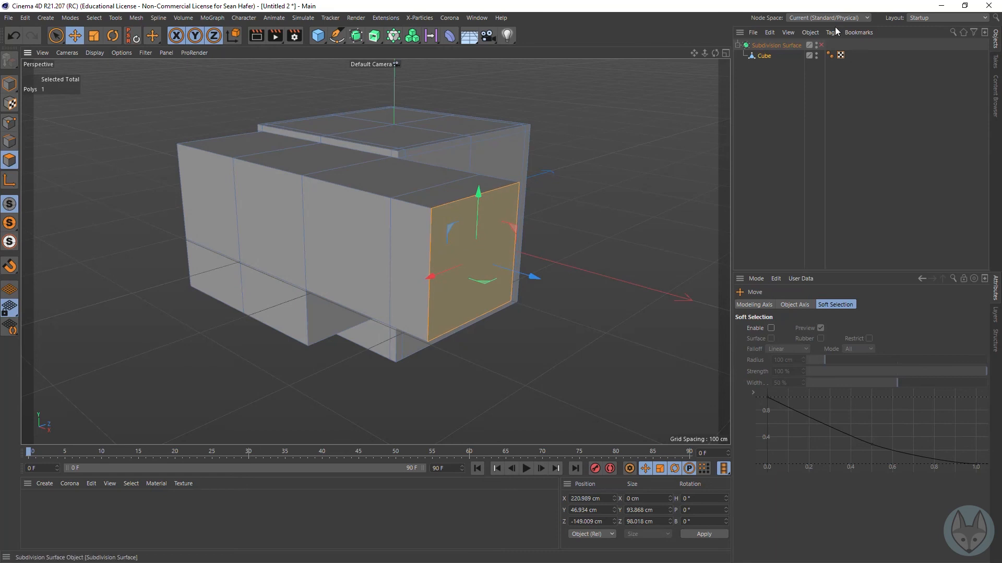
# Step: Extrude the narrow negative-Z polygon at the arm's outer end to about Z -295 cm, and enable the Subdivision Surface
pyautogui.click(414, 287)
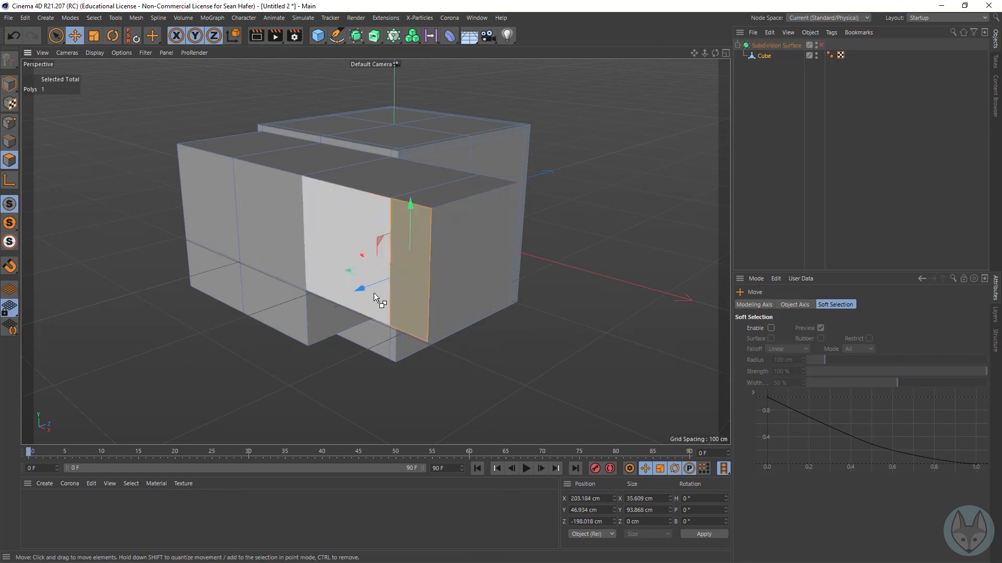
pyautogui.moveTo(357, 289); pyautogui.dragTo(219, 298)
pyautogui.moveTo(715, 53); pyautogui.dragTo(375, 252)
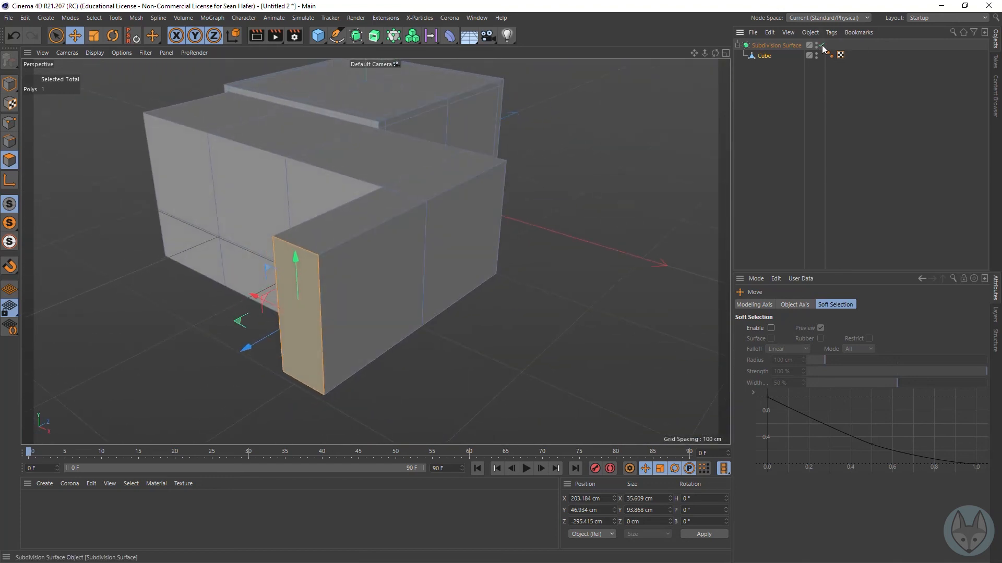
pyautogui.click(821, 45)
pyautogui.moveTo(714, 53); pyautogui.dragTo(376, 251)
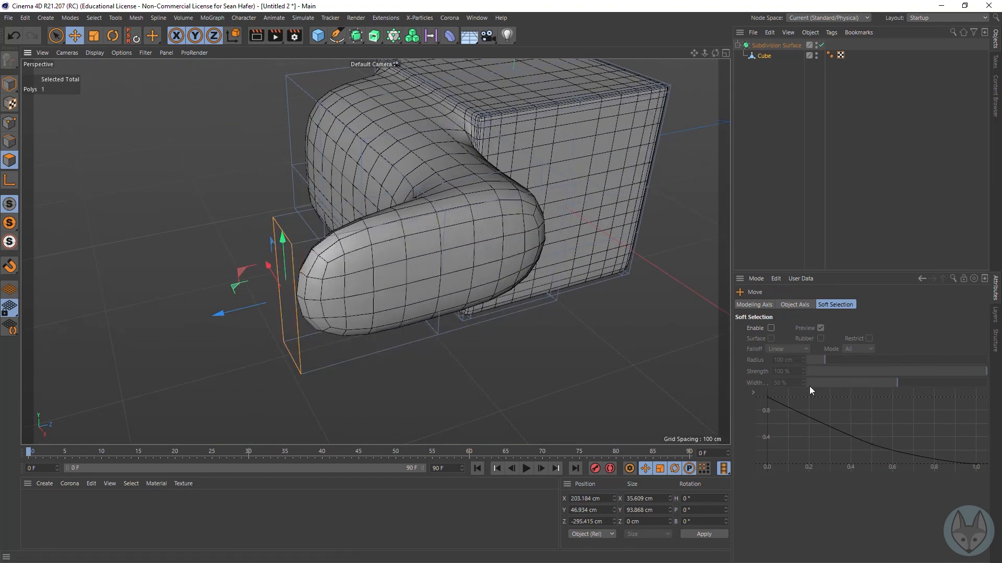
# Step: Select all polygons and add loop cuts near the arm's upper edge, its lower edge at about 94.2 % and its front end at about 95.7 %
pyautogui.press('k')
pyautogui.press('l')
pyautogui.hotkey('ctrl', 'a')
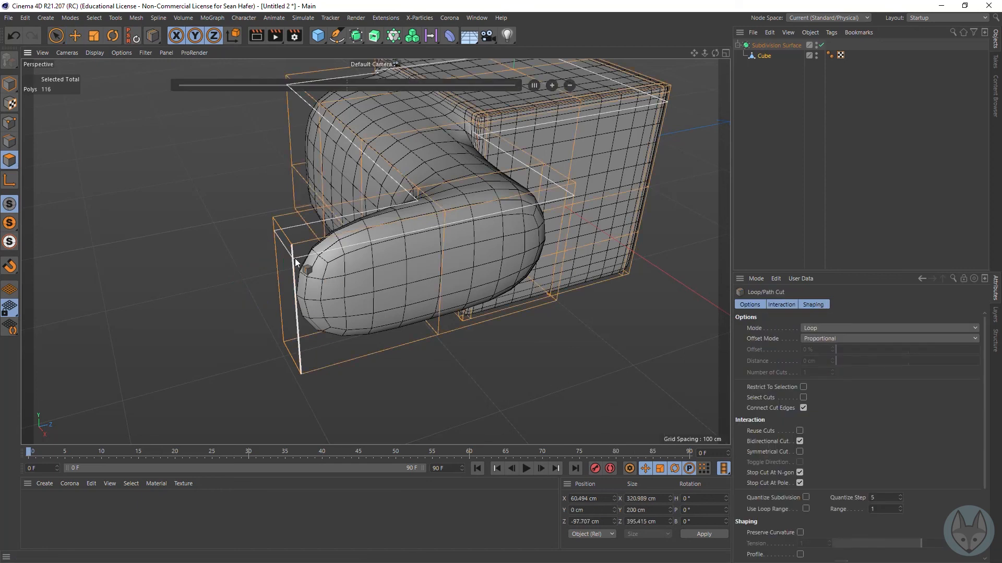
pyautogui.moveTo(293, 253); pyautogui.dragTo(303, 360)
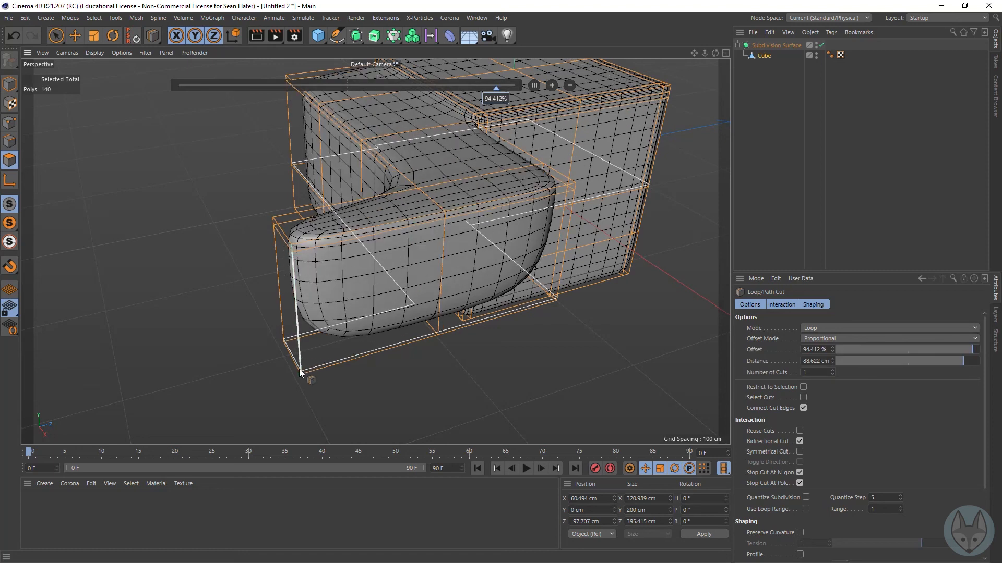
pyautogui.click(299, 366)
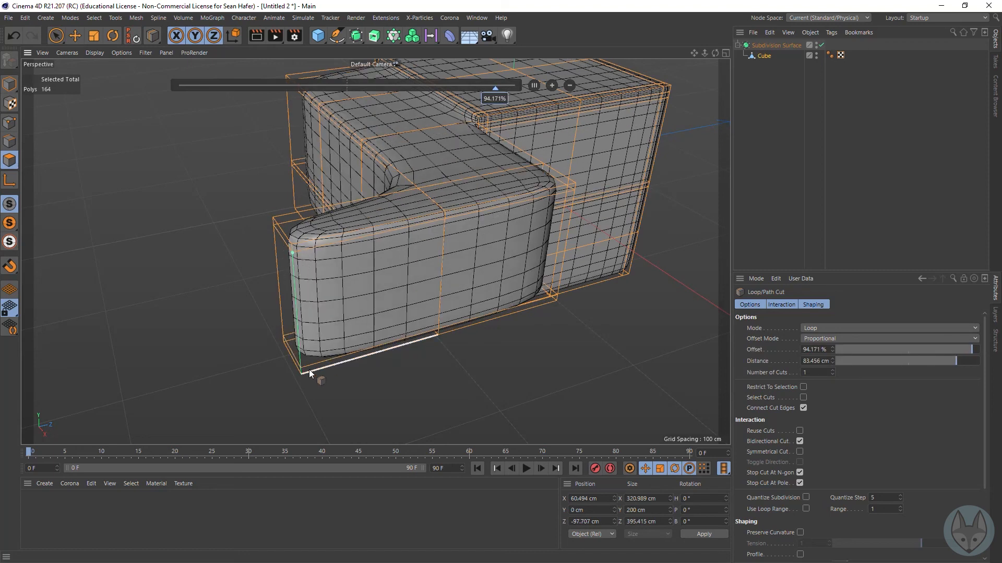
pyautogui.click(309, 377)
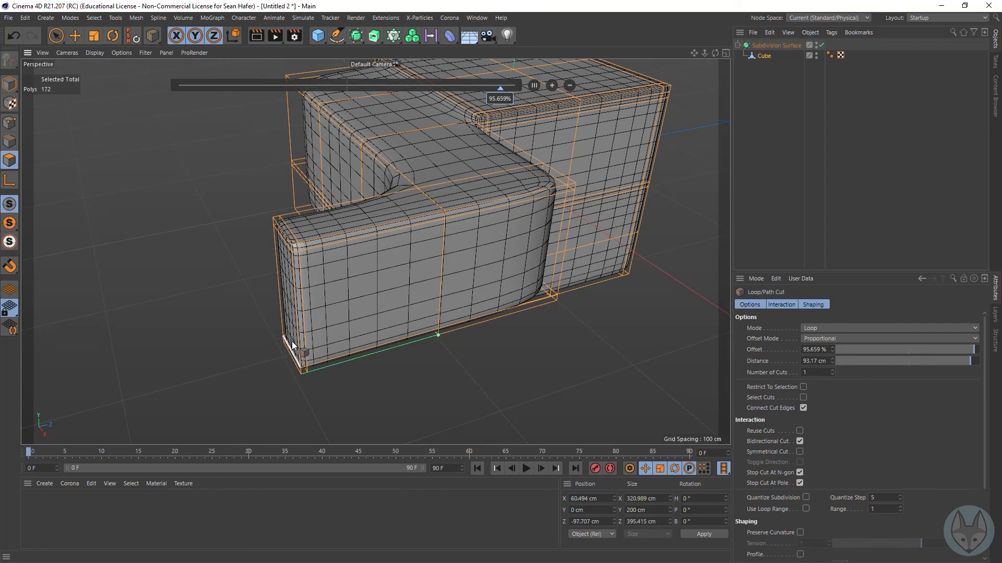
# Step: Add loop cuts near the arm's corner at the main block and at 14.667 % across its top, and inspect the rendered shape
pyautogui.click(568, 181)
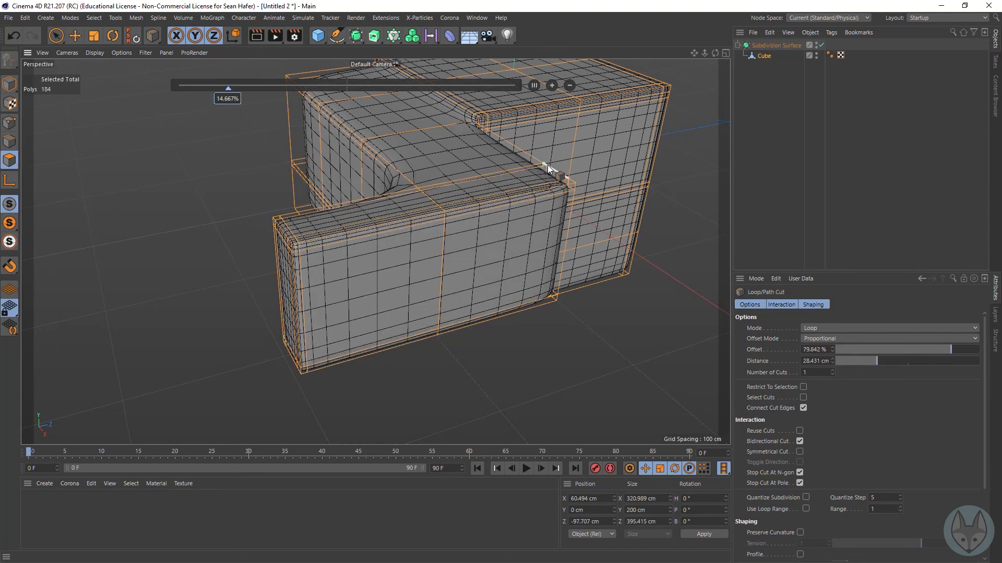
pyautogui.click(547, 165)
pyautogui.click(256, 36)
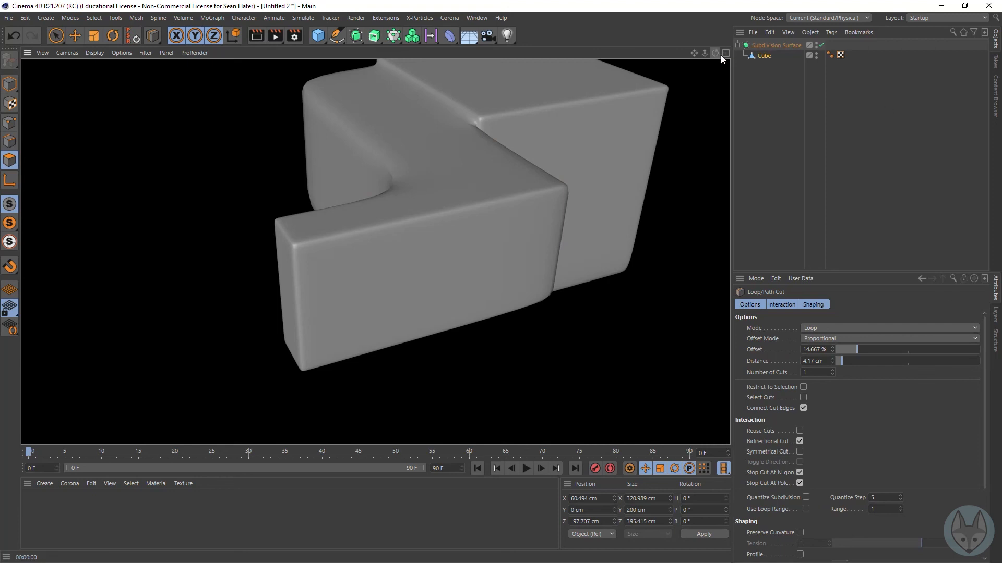
pyautogui.click(822, 46)
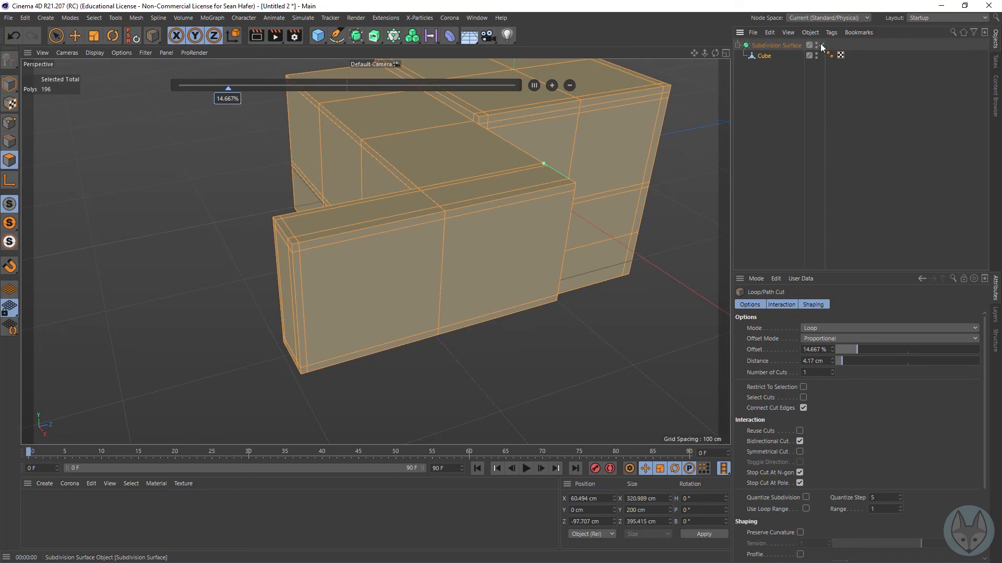
pyautogui.click(823, 46)
# Step: Try pulling the vertical edge midway along the arm's long face outward to about X 264 cm, render the view, and undo the move
pyautogui.click(9, 141)
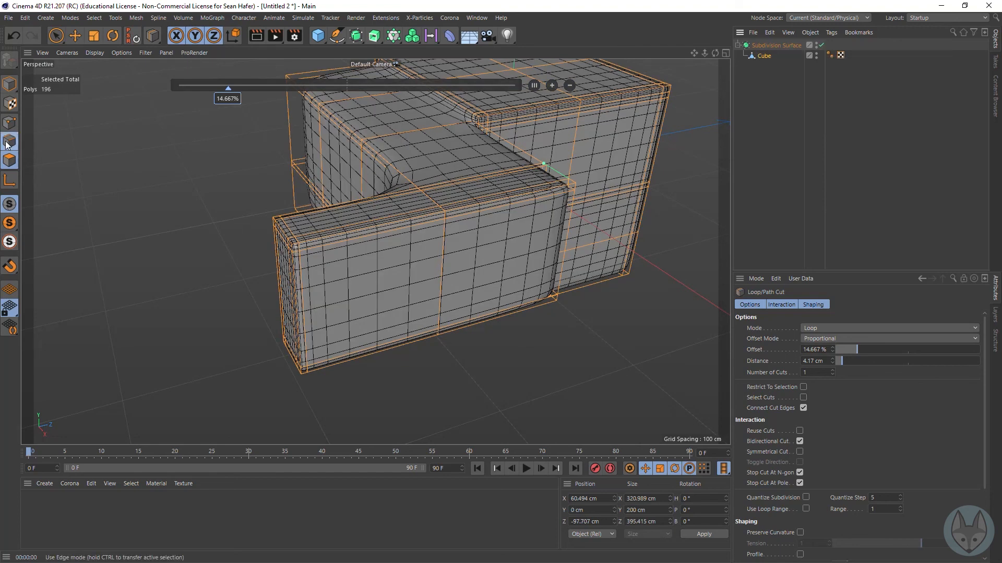
pyautogui.click(441, 280)
pyautogui.press('e')
pyautogui.click(440, 276)
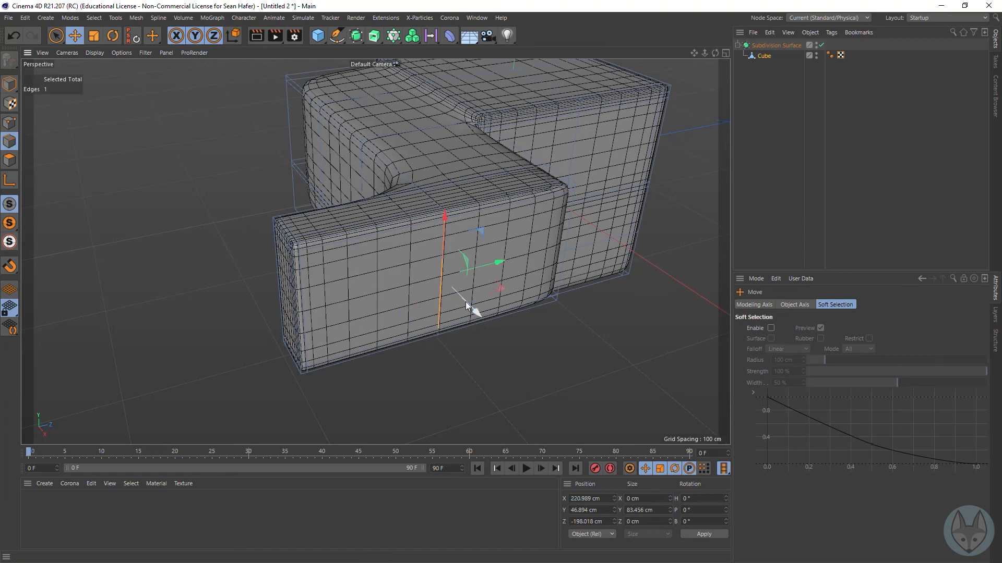
pyautogui.moveTo(475, 313); pyautogui.dragTo(523, 346)
pyautogui.click(259, 35)
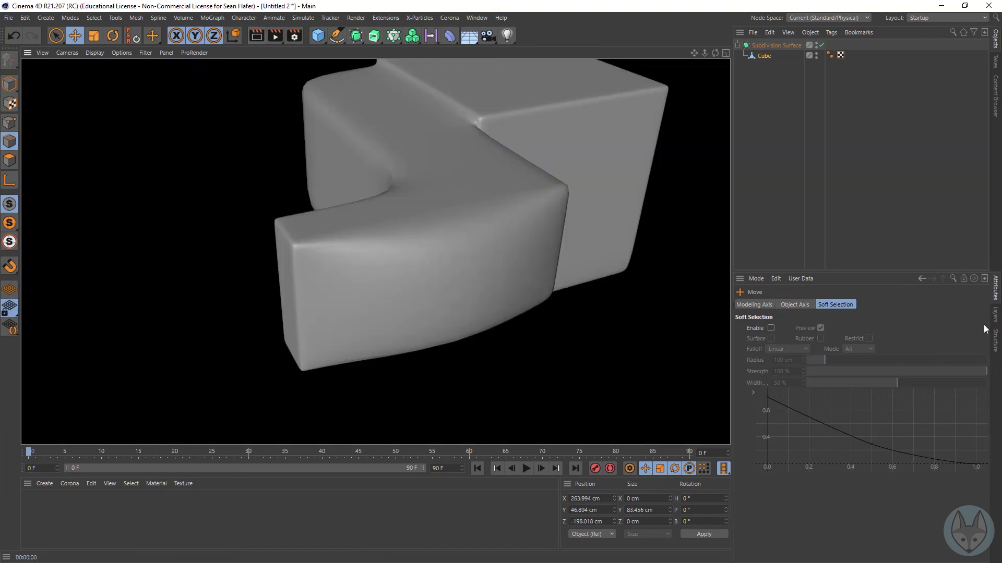
pyautogui.hotkey('ctrl', 'z')
pyautogui.hotkey('ctrl', 'z')
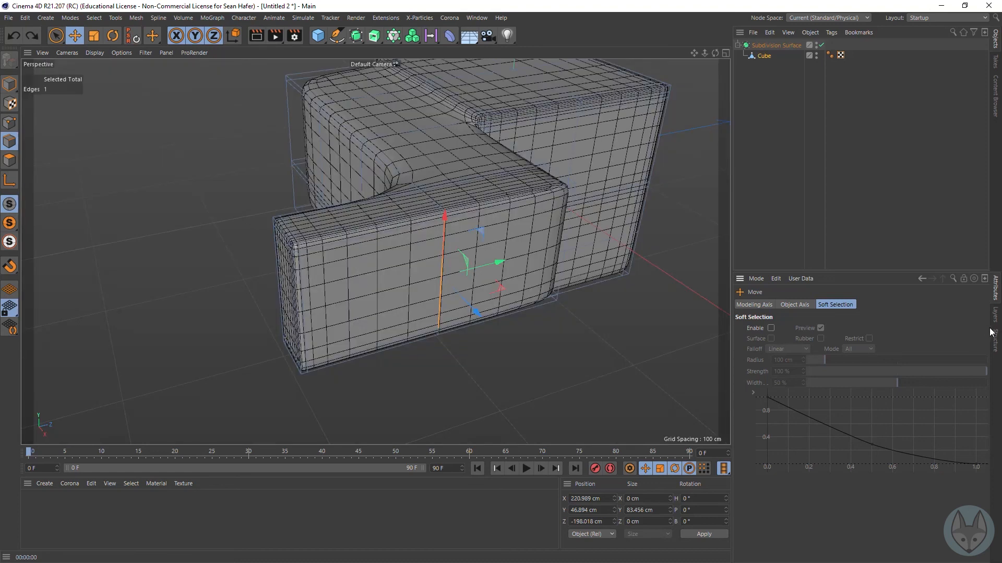
# Step: Hide the Subdivision Surface in both editor and renderer, and collapse its hierarchy
pyautogui.keyDown('alt'); pyautogui.moveTo(375, 252); pyautogui.dragTo(375, 252); pyautogui.keyUp('alt')
pyautogui.moveTo(715, 53); pyautogui.dragTo(695, 53)
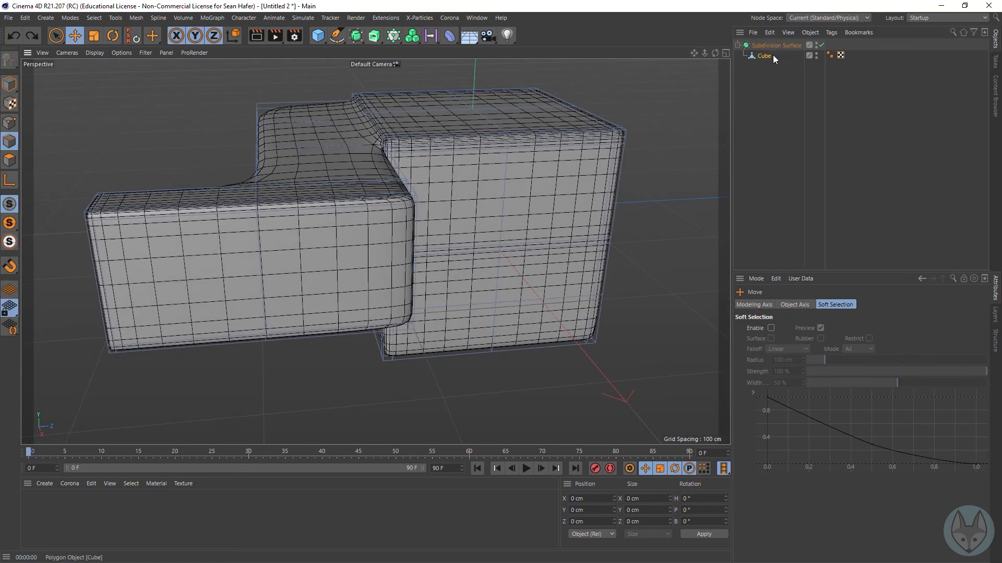
pyautogui.click(819, 44)
pyautogui.click(819, 44)
pyautogui.click(816, 43)
pyautogui.click(816, 47)
pyautogui.click(737, 45)
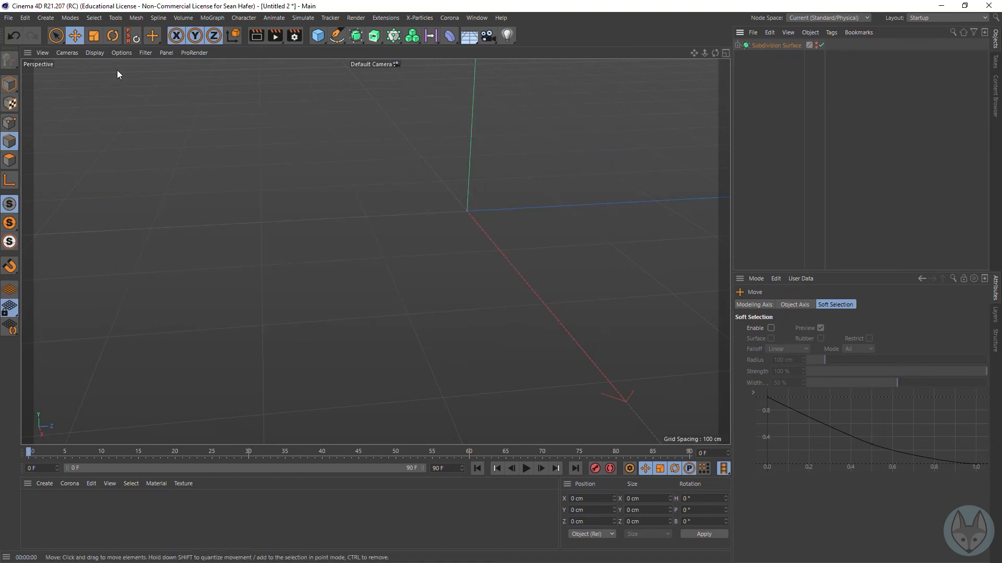
# Step: Add a new cube with 3 segments each in X, Y and Z
pyautogui.click(318, 35)
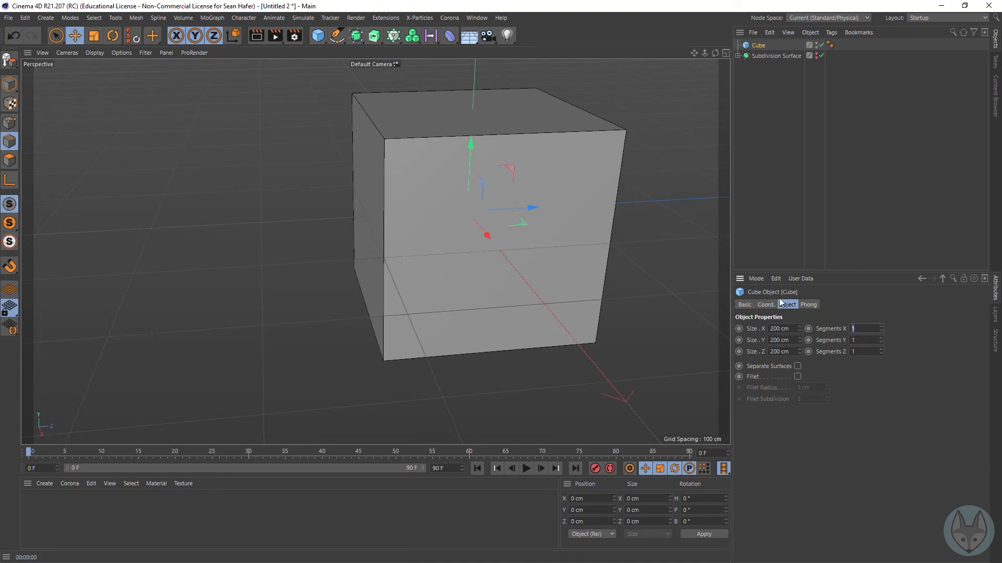
pyautogui.write('3')
pyautogui.press('Tab')
pyautogui.write('3')
pyautogui.press('Tab')
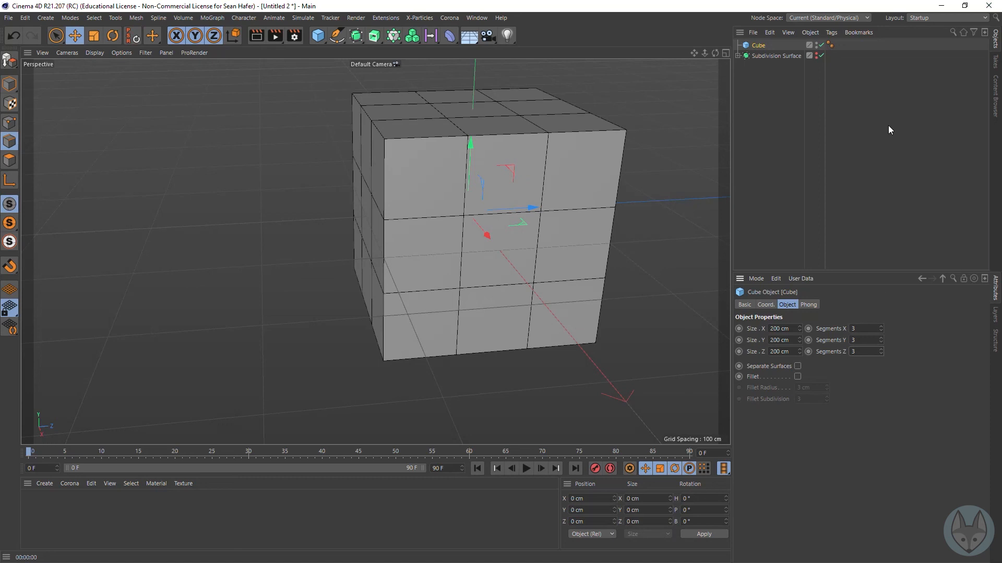
# Step: Make the new cube editable, place it under a new Subdivision Surface, and select the cube
pyautogui.moveTo(693, 53); pyautogui.dragTo(520, 117)
pyautogui.moveTo(717, 54); pyautogui.dragTo(664, 41)
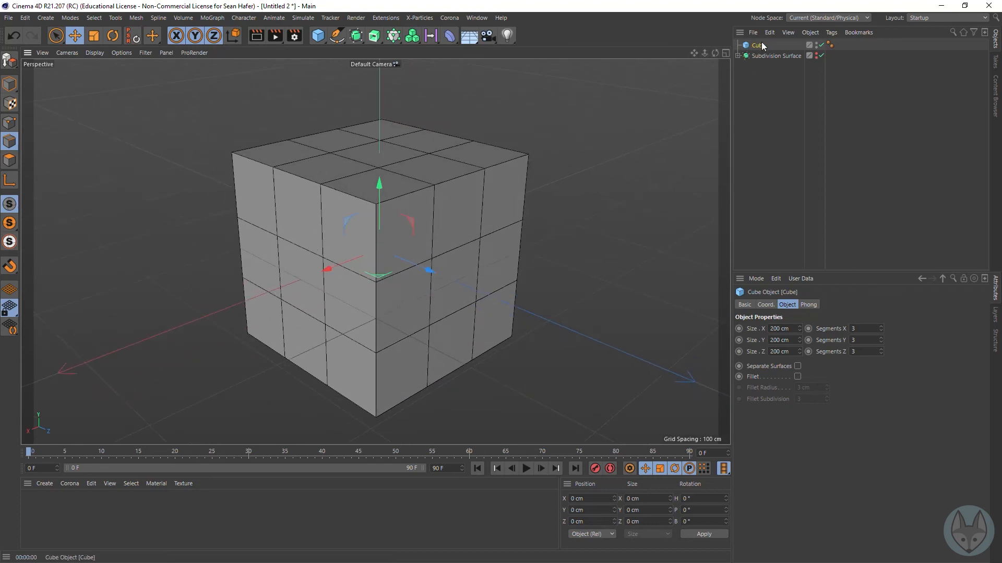
pyautogui.press('c')
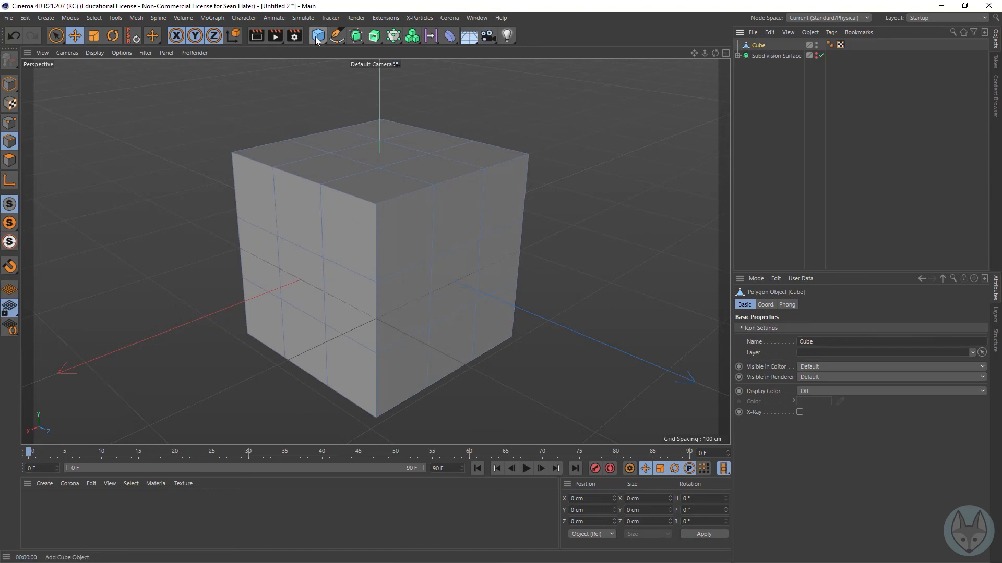
pyautogui.keyDown('alt'); pyautogui.click(357, 38); pyautogui.keyUp('alt')
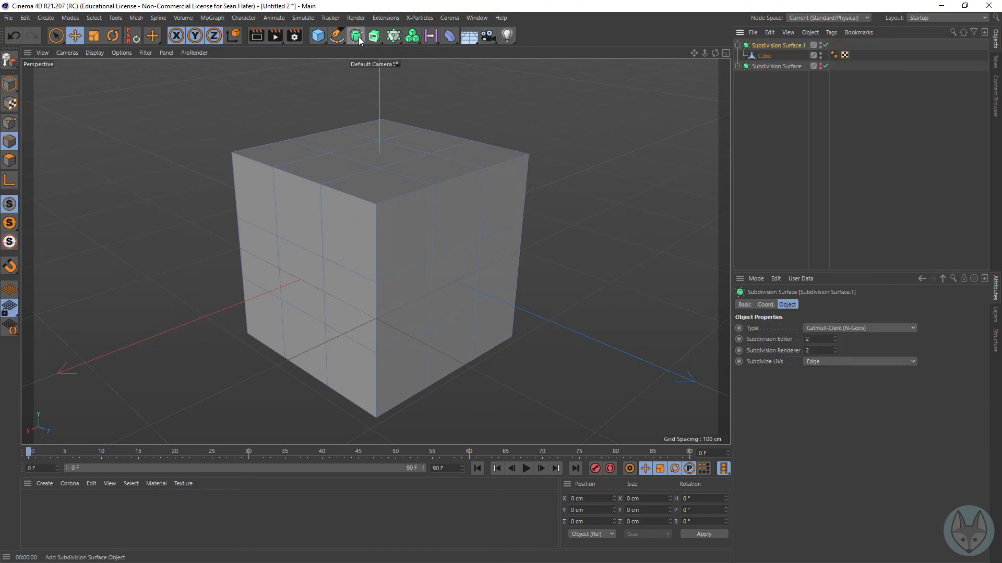
pyautogui.click(768, 55)
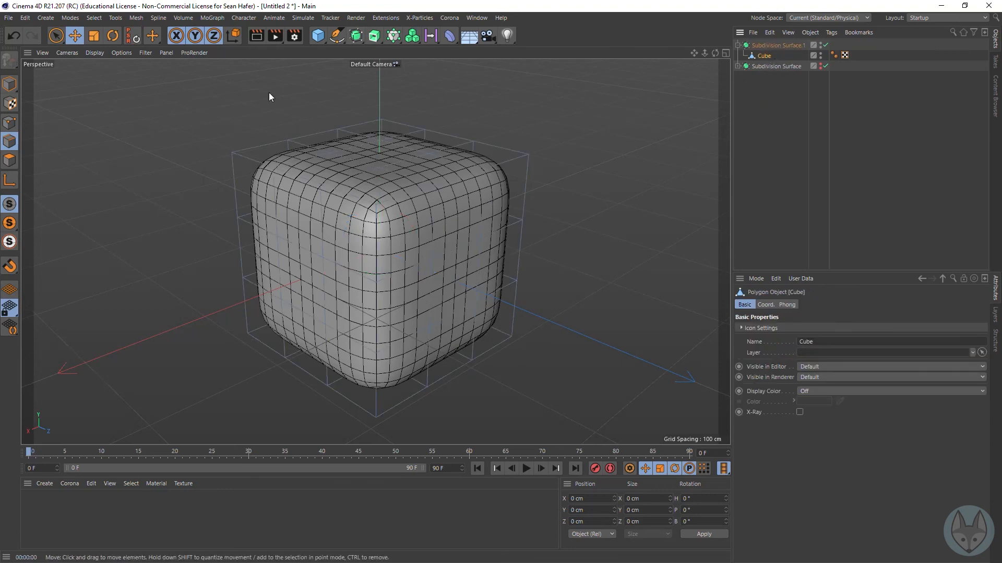
# Step: Turn on Isoline Editing and, in polygon mode, select individual polygons around the smoothed cube's front corner
pyautogui.click(121, 53)
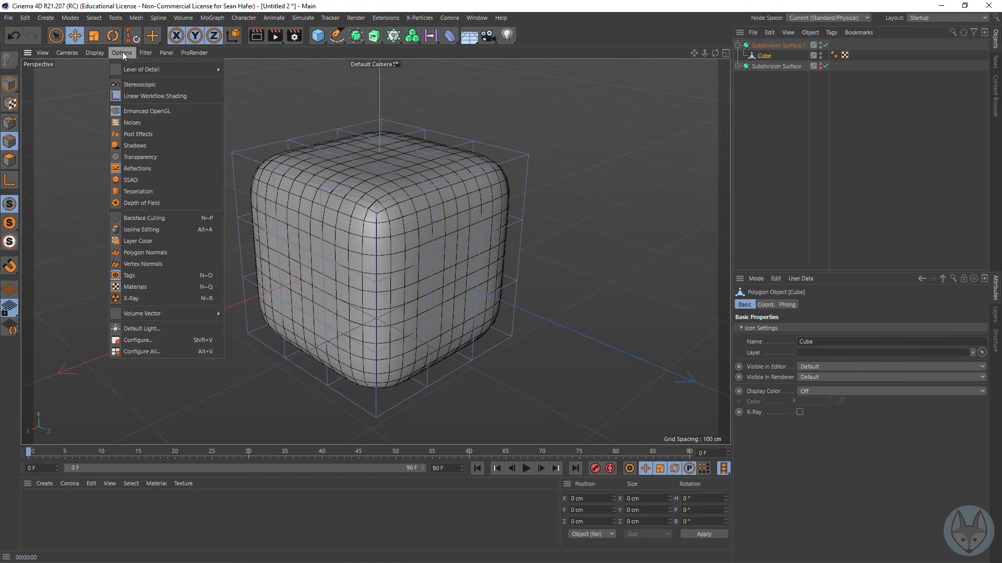
pyautogui.click(141, 230)
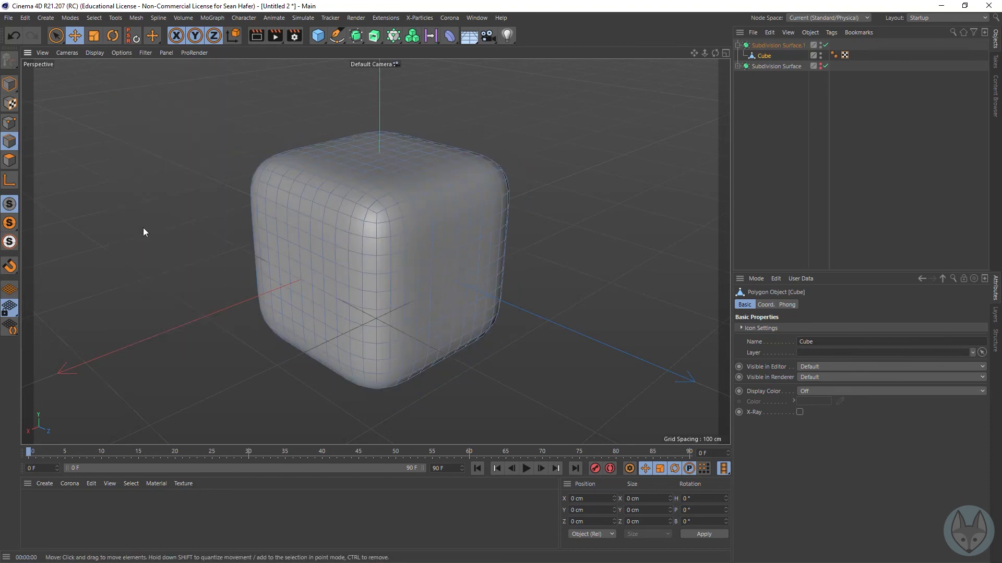
pyautogui.click(10, 160)
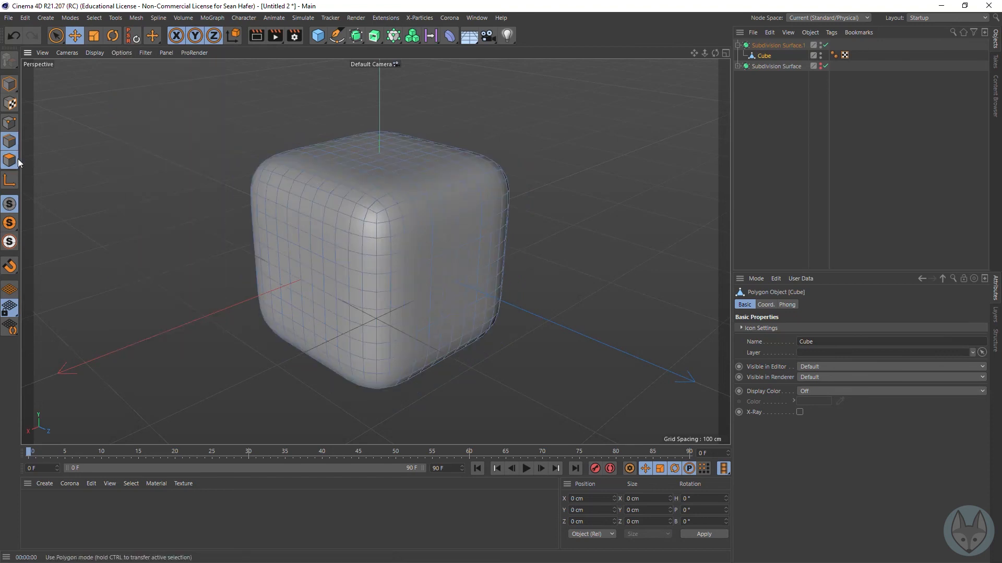
pyautogui.click(352, 244)
pyautogui.click(318, 286)
pyautogui.click(345, 293)
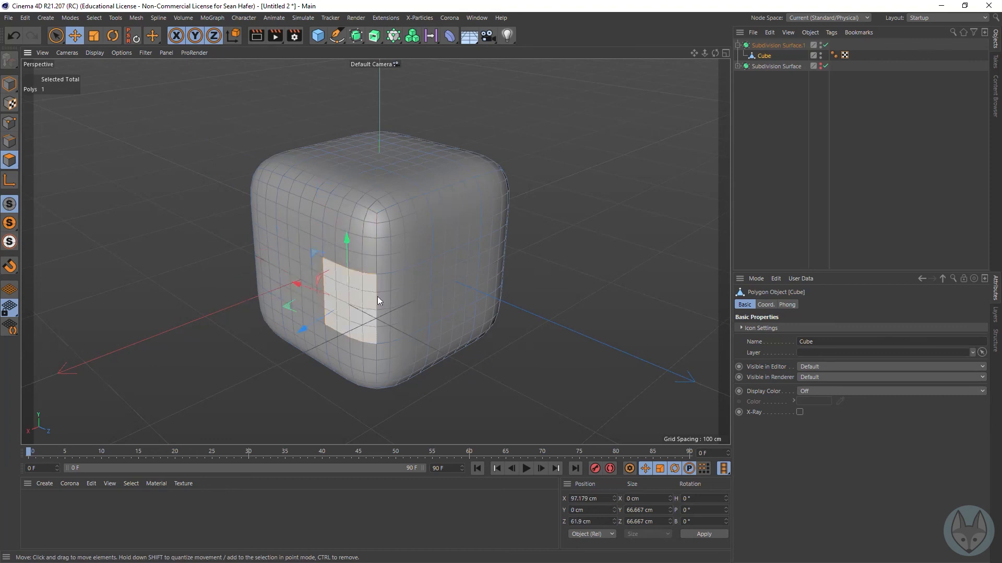
pyautogui.click(393, 293)
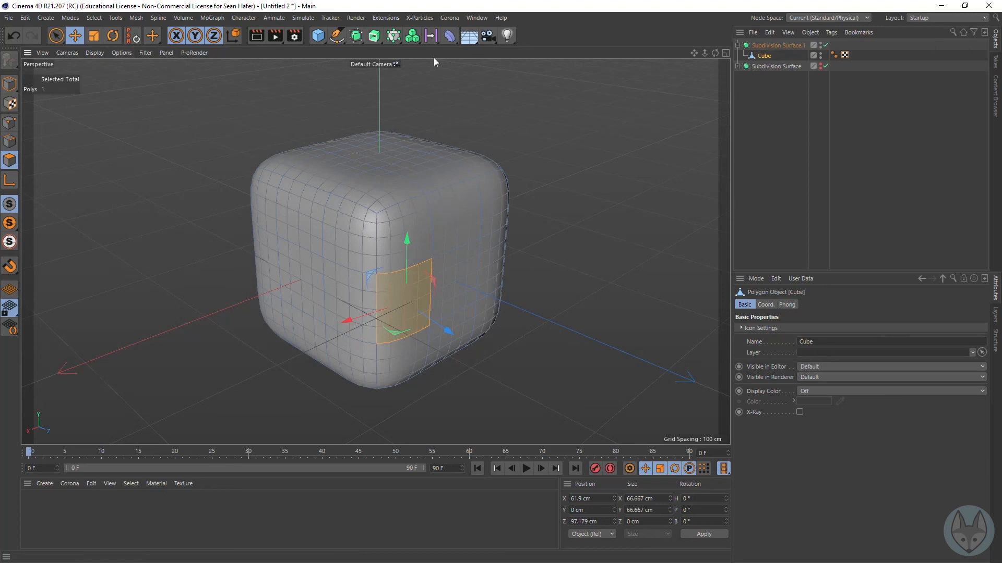
# Step: Turn off Isoline Editing to compare the original cube cage with the subdivided surface
pyautogui.click(122, 53)
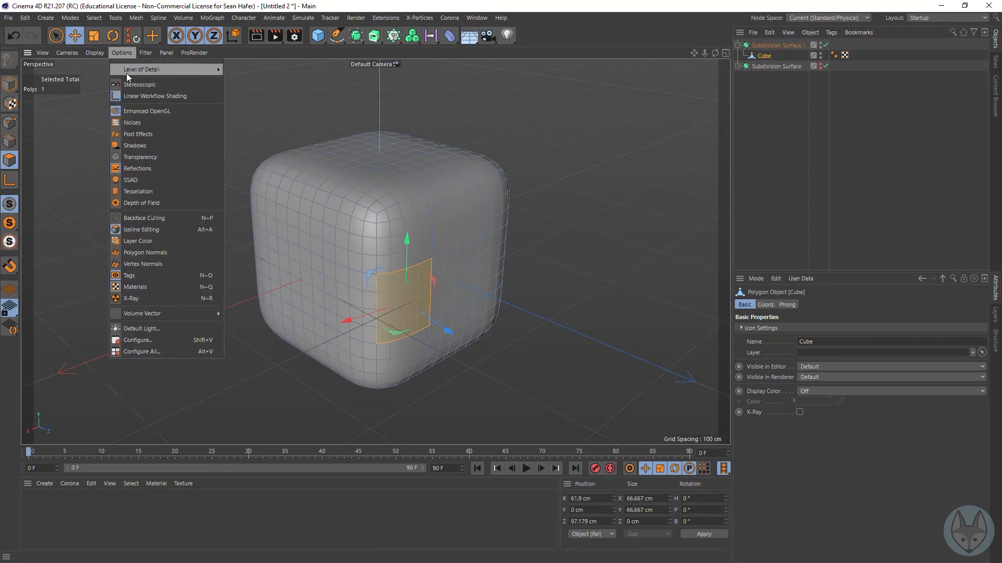
pyautogui.click(137, 230)
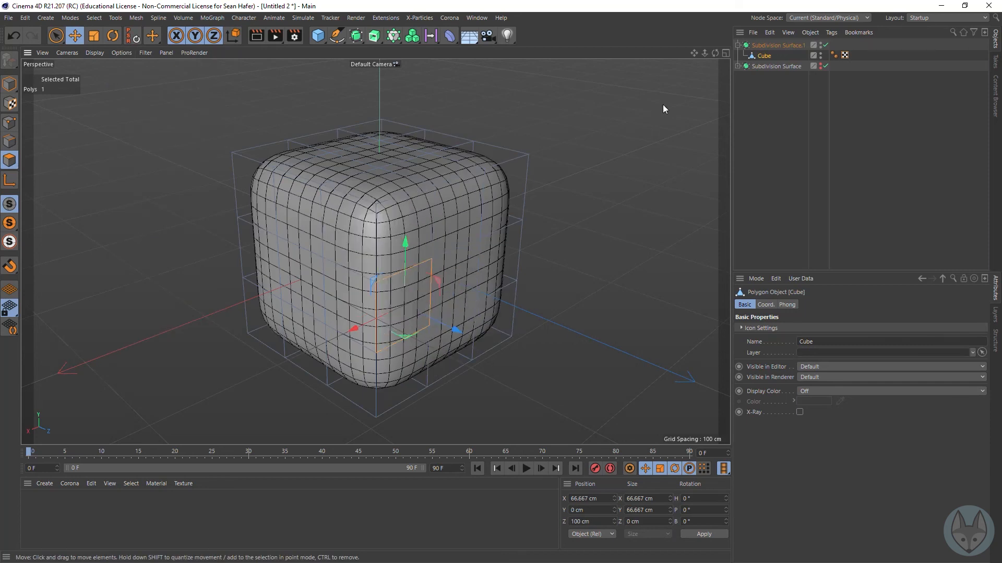
pyautogui.moveTo(715, 53); pyautogui.dragTo(639, 42)
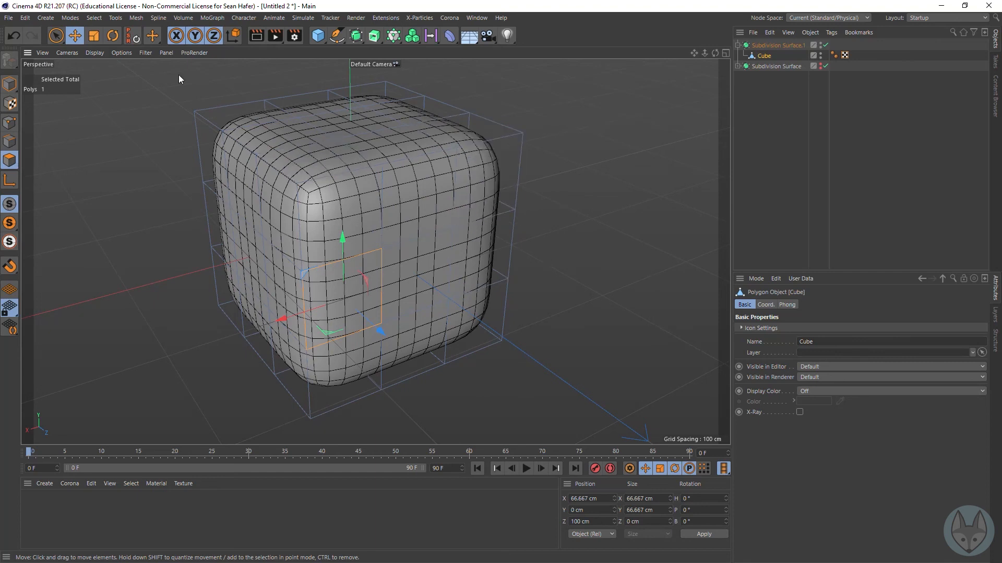
pyautogui.click(113, 54)
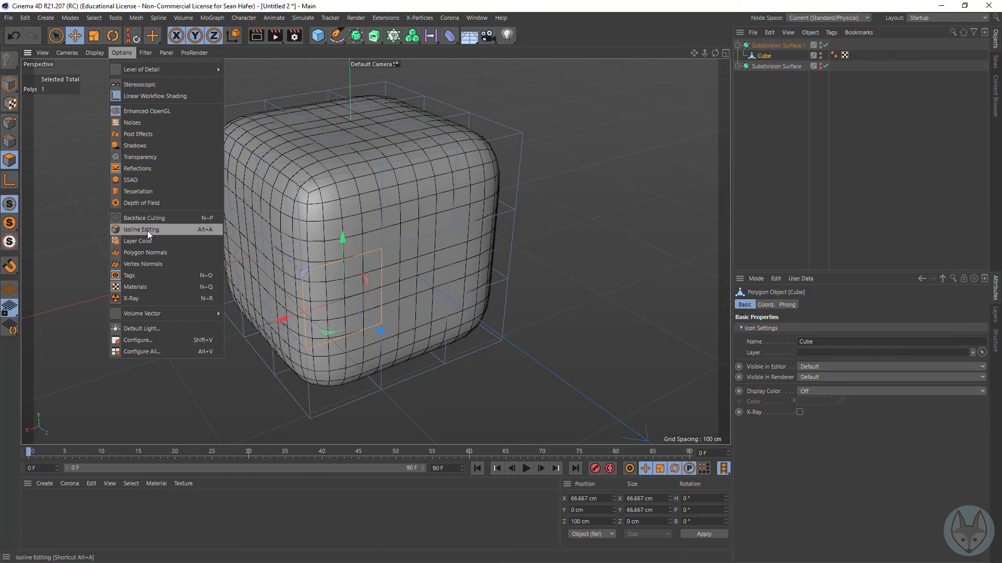
pyautogui.click(604, 196)
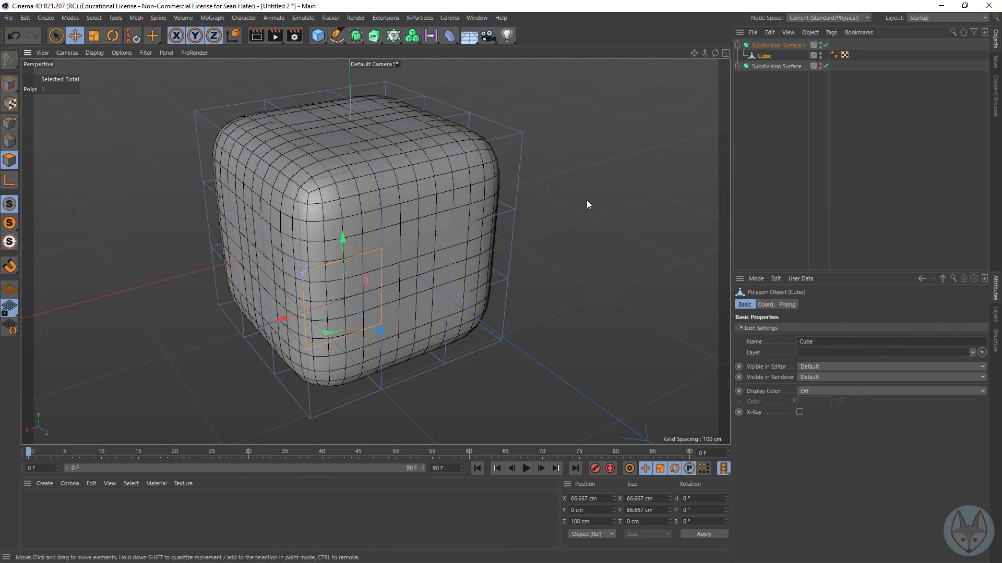
# Step: Disable the new Subdivision Surface and loop-select the middle horizontal band of polygons around the cube
pyautogui.moveTo(715, 55); pyautogui.dragTo(689, 58)
pyautogui.click(825, 45)
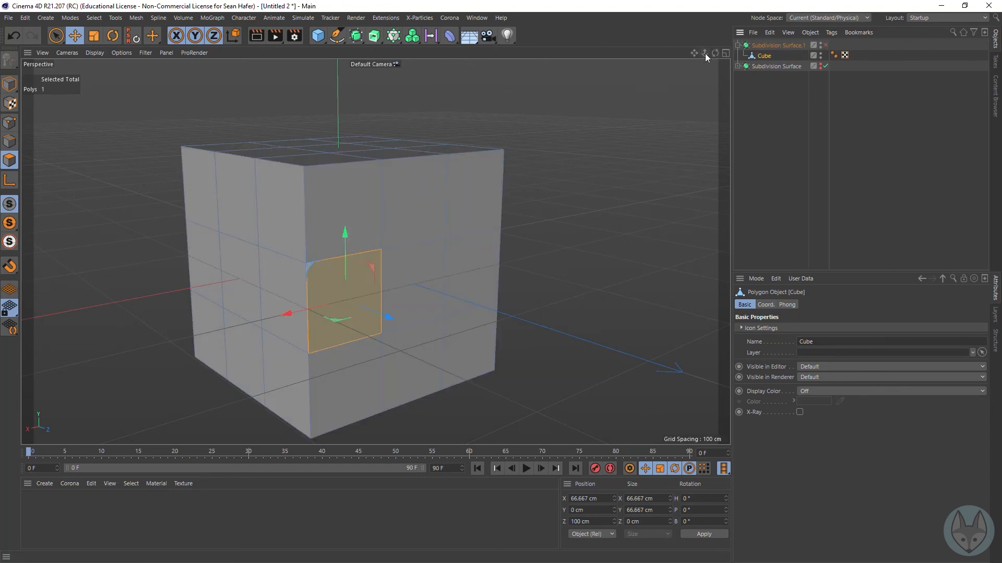
pyautogui.press('u')
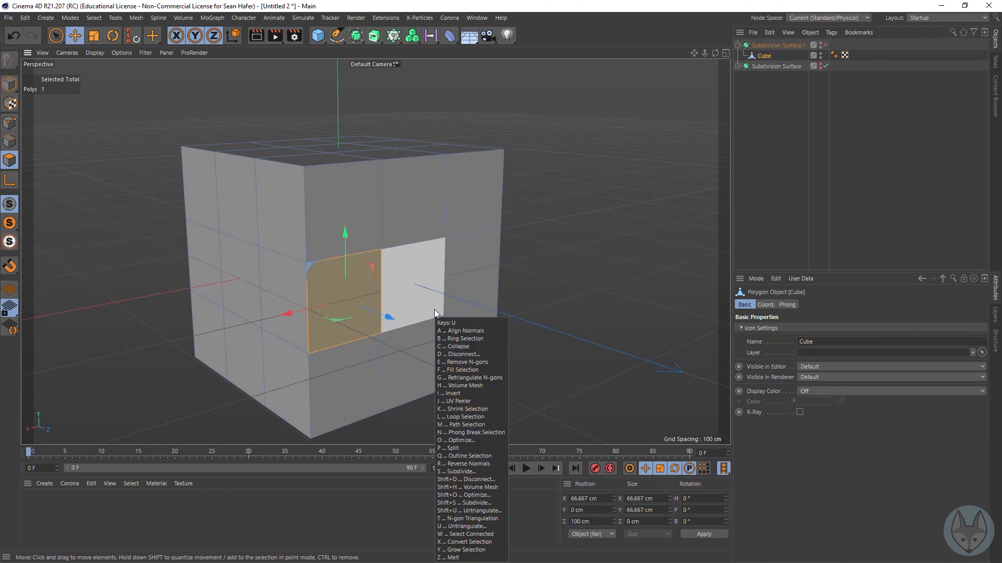
pyautogui.press('l')
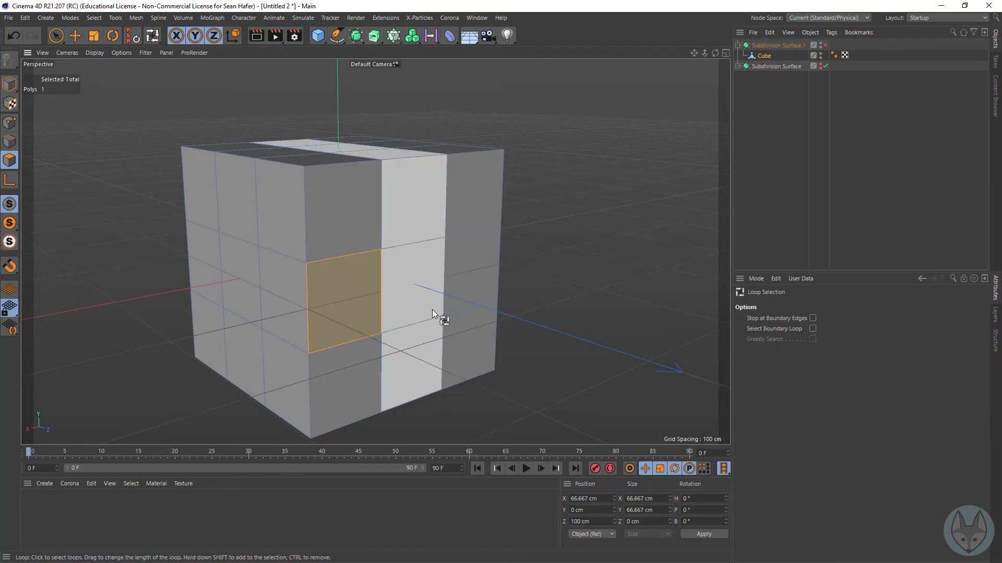
pyautogui.click(323, 312)
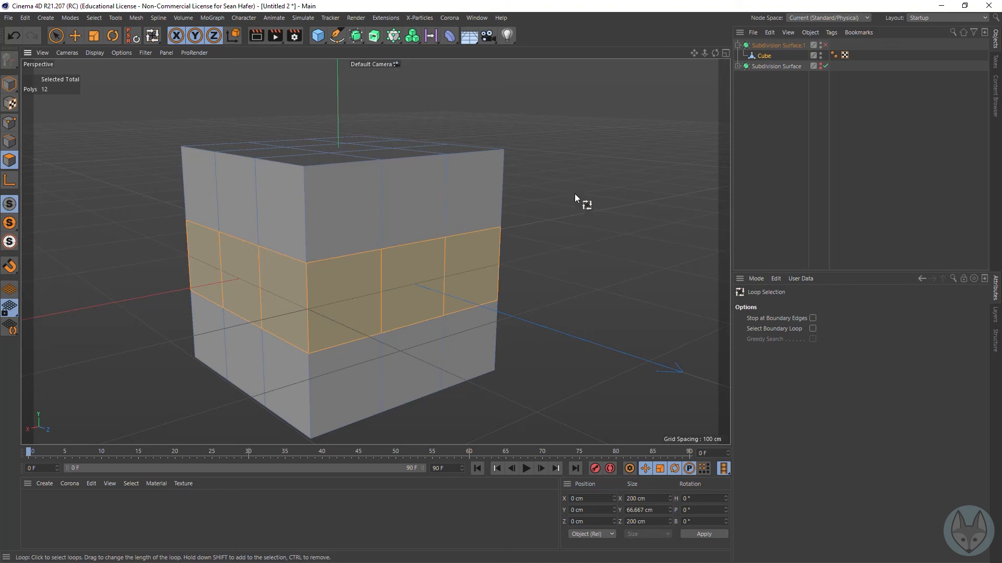
# Step: Extrude the selected polygon band outward by 34.7 cm and enable the new Subdivision Surface
pyautogui.press('d')
pyautogui.moveTo(587, 212); pyautogui.dragTo(654, 211)
pyautogui.keyDown('alt'); pyautogui.moveTo(375, 252); pyautogui.dragTo(377, 295); pyautogui.keyUp('alt')
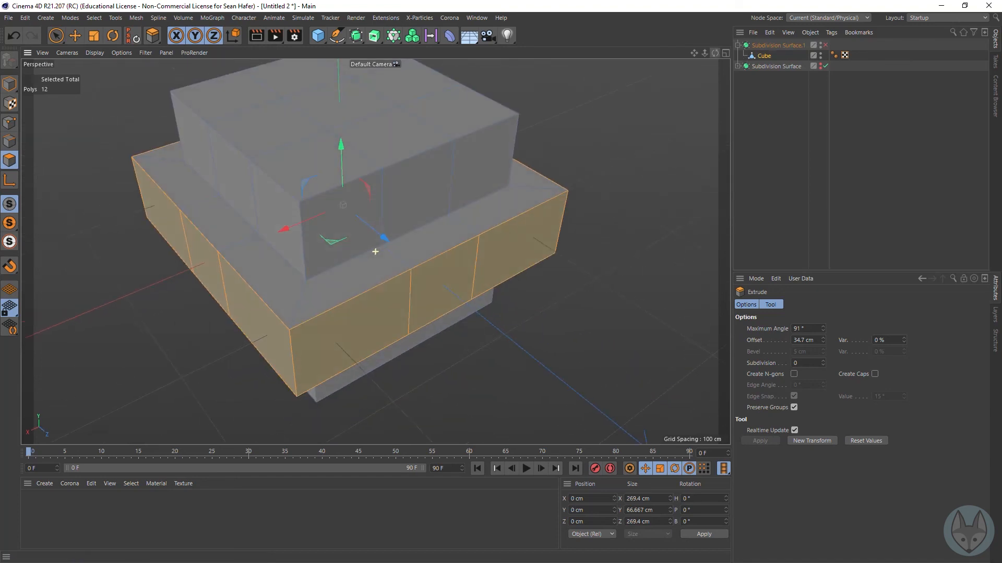
pyautogui.click(826, 45)
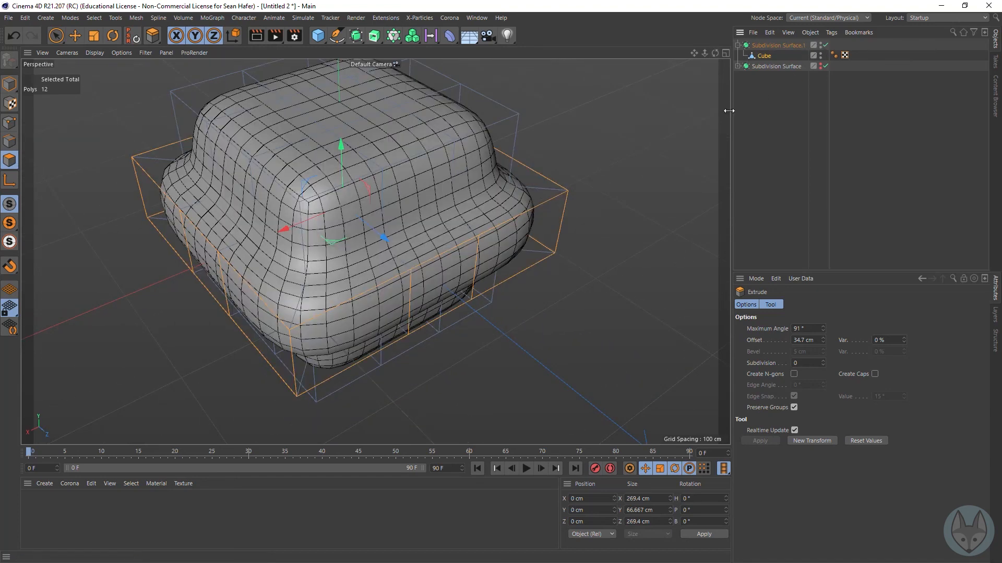
# Step: Try a further 1.4 cm extrusion of the band, undo both extrusions, and disable the Subdivision Surface
pyautogui.moveTo(633, 126); pyautogui.dragTo(634, 127)
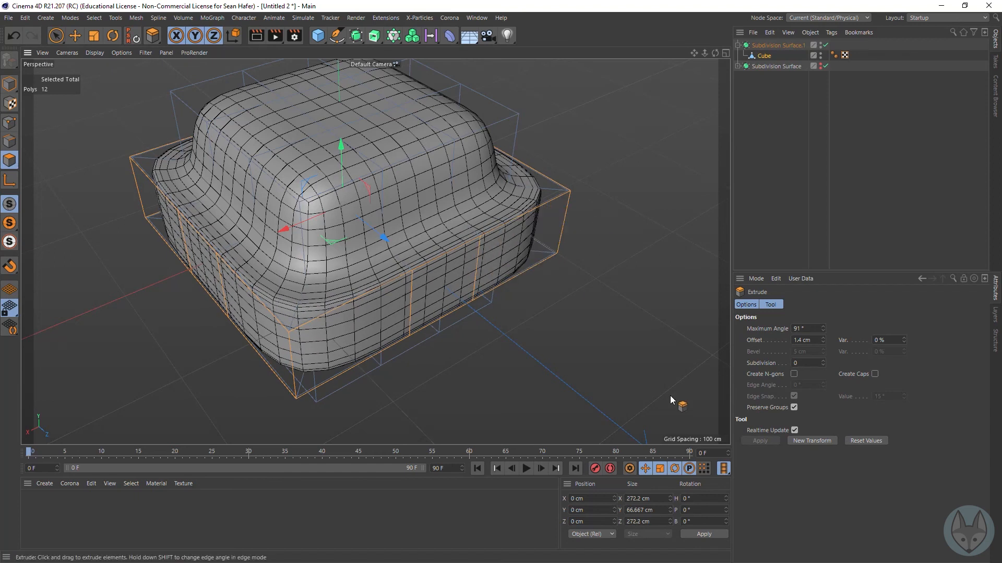
pyautogui.hotkey('ctrl', 'z')
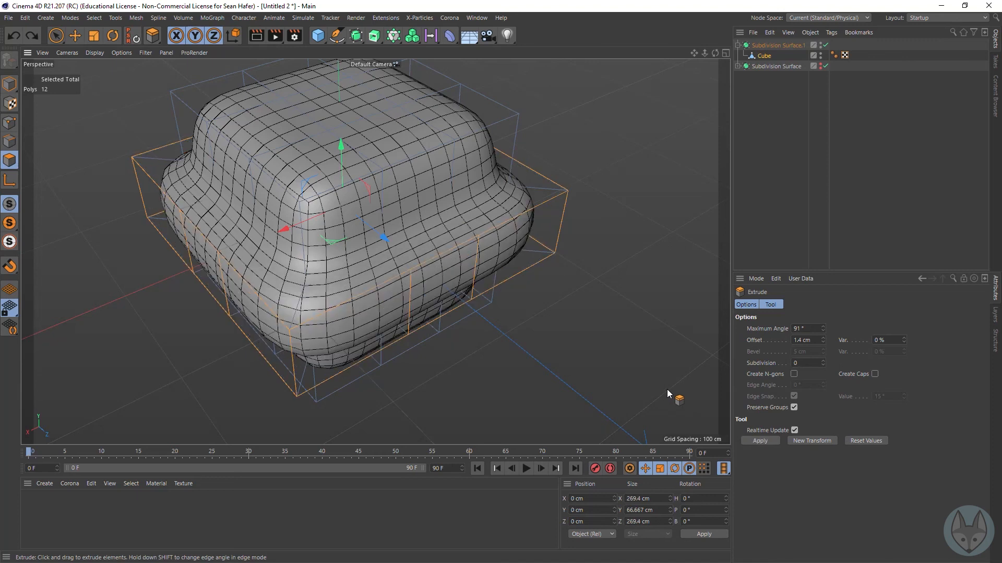
pyautogui.press('q')
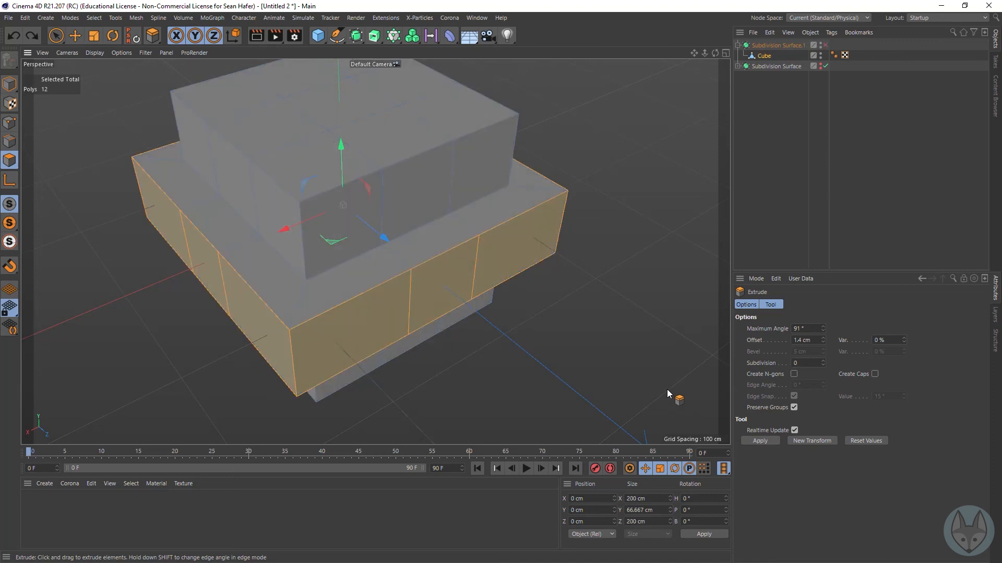
pyautogui.hotkey('ctrl', 'z')
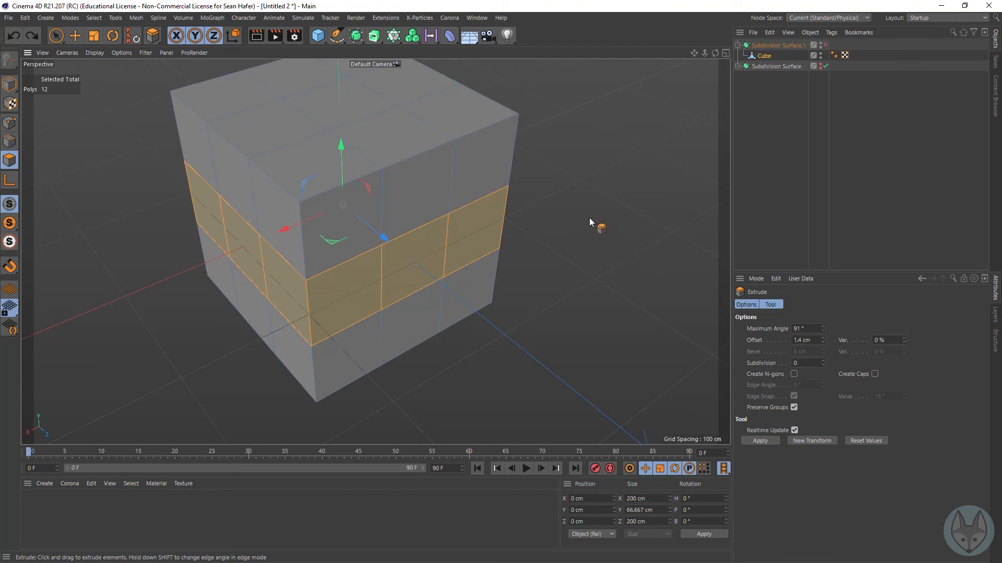
# Step: Add the cube's middle vertical polygon loop to the selected horizontal band and extrude both loops inward by 18.6 cm
pyautogui.press('u')
pyautogui.press('l')
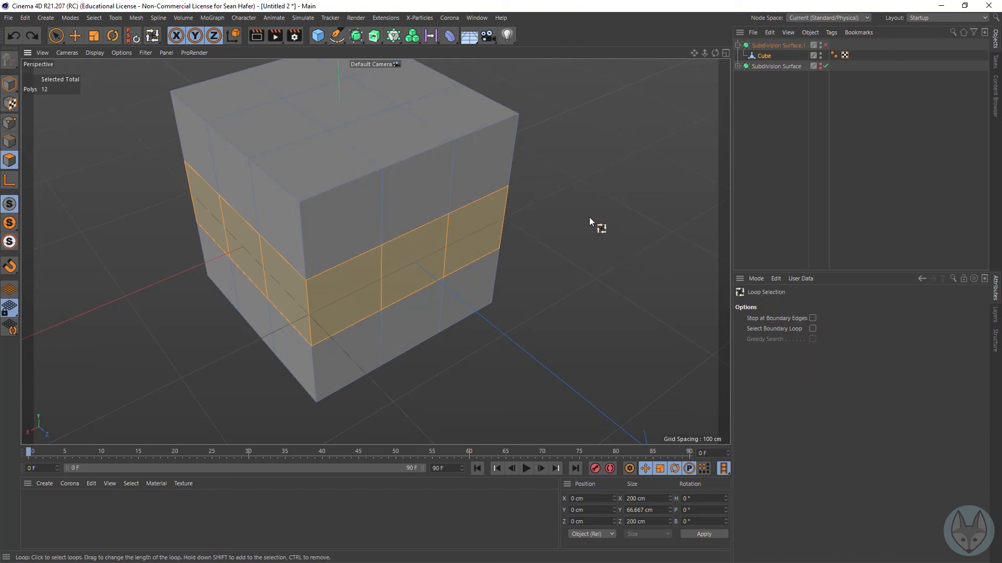
pyautogui.keyDown('shift'); pyautogui.click(417, 208); pyautogui.keyUp('shift')
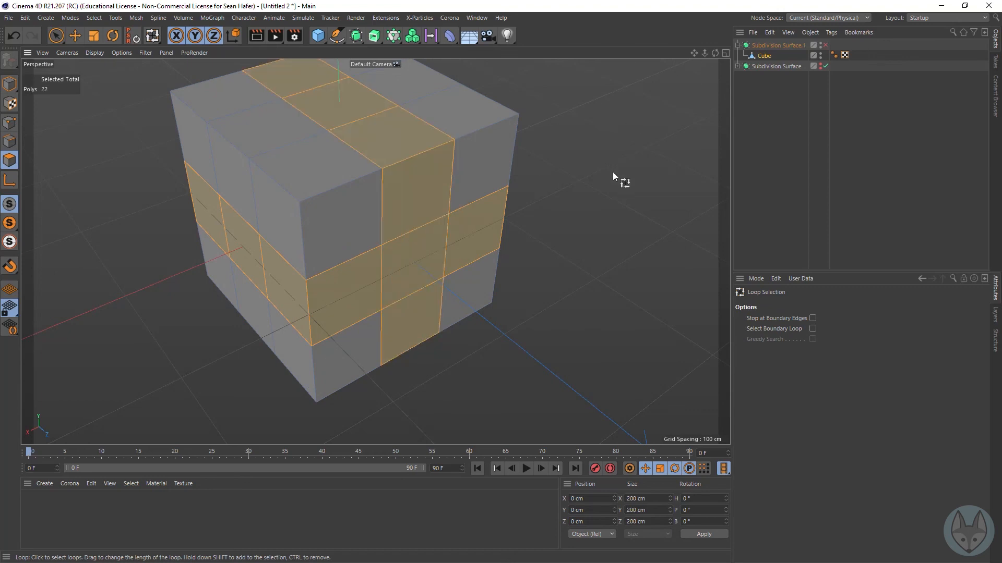
pyautogui.press('d')
pyautogui.moveTo(573, 272); pyautogui.dragTo(536, 271)
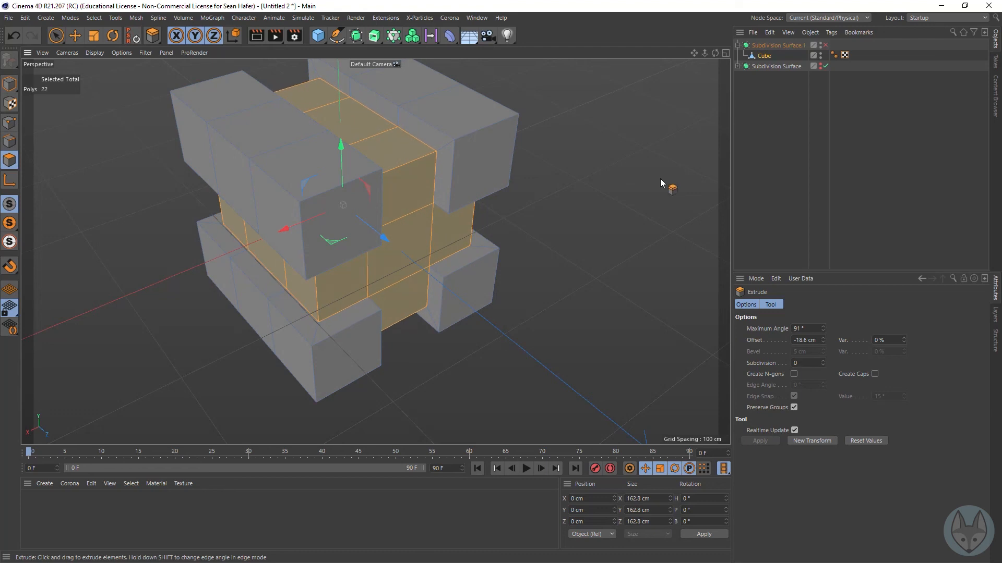
# Step: Preview the cube with its recessed bands smoothed by the new Subdivision Surface, and disable the Subdivision Surface again
pyautogui.click(261, 35)
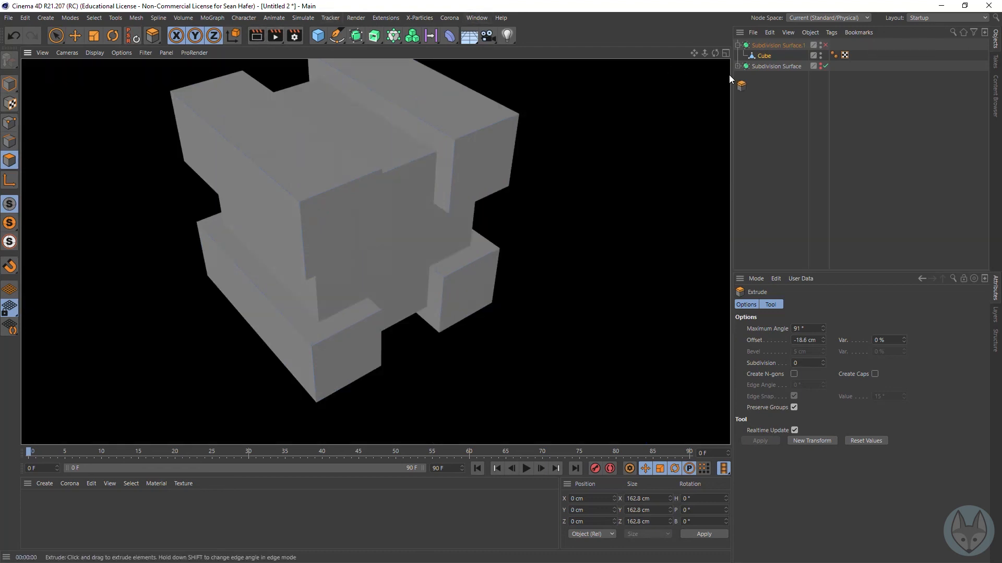
pyautogui.moveTo(715, 54)
pyautogui.mouseDown()
pyautogui.moveTo(678, 26)
pyautogui.moveTo(741, 29)
pyautogui.moveTo(754, 71)
pyautogui.moveTo(728, 64)
pyautogui.mouseUp()
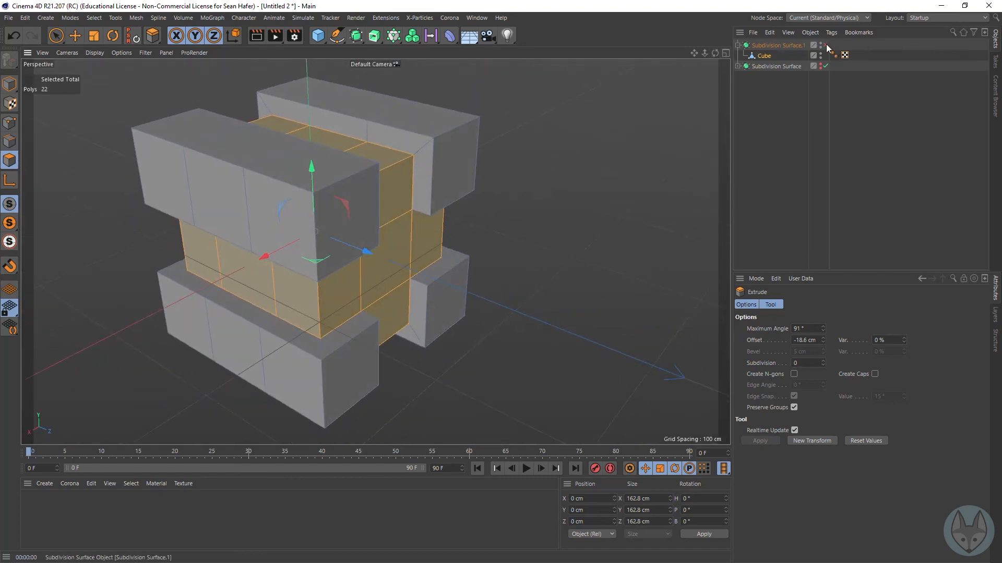
pyautogui.click(826, 47)
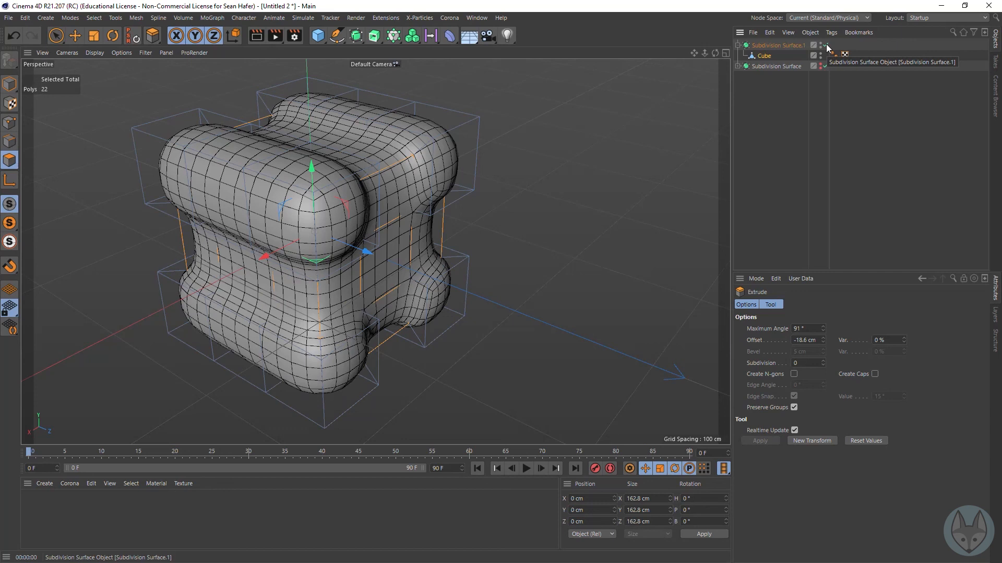
pyautogui.click(826, 45)
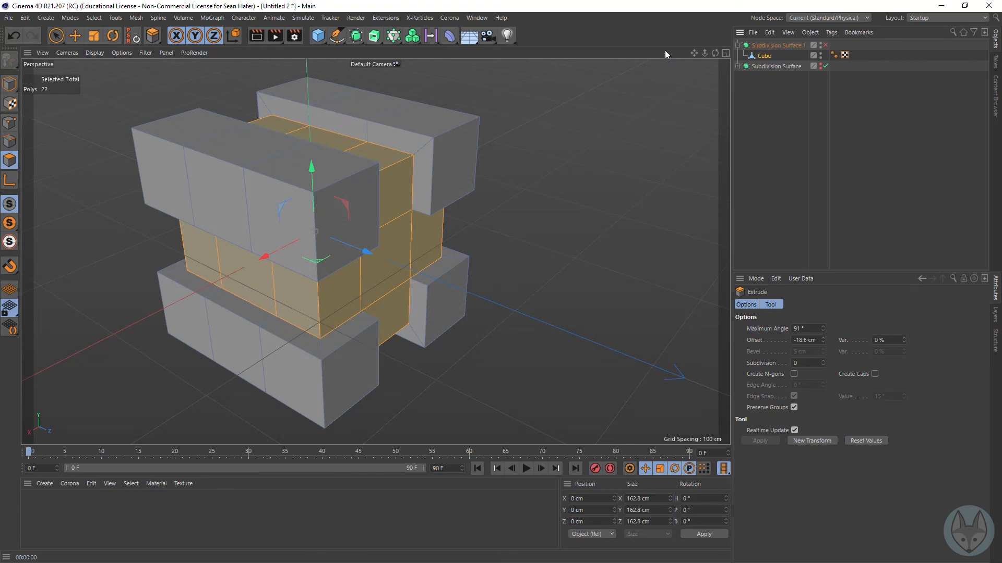
# Step: Select the middle polygon on the outer side of an upper corner block and inset it with Extrude Inner by 10.8 cm
pyautogui.moveTo(718, 54); pyautogui.dragTo(685, 57)
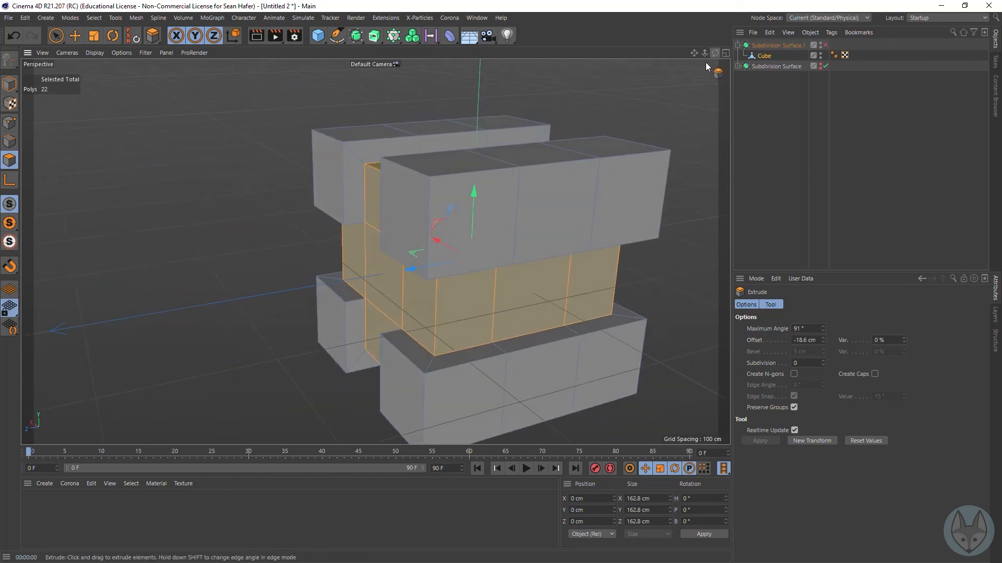
pyautogui.scroll(-3, 376, 252)
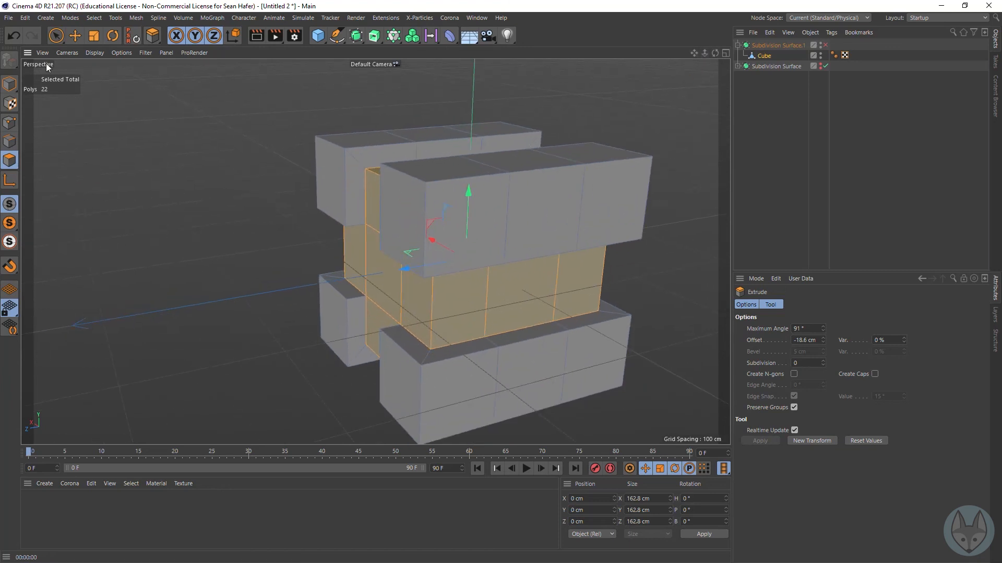
pyautogui.click(56, 36)
pyautogui.click(563, 235)
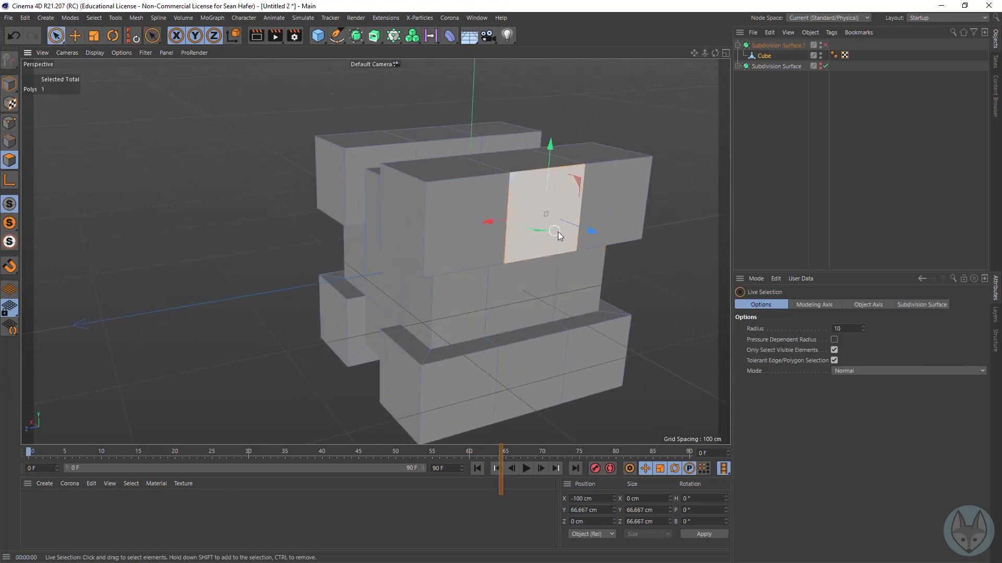
pyautogui.rightClick(669, 295)
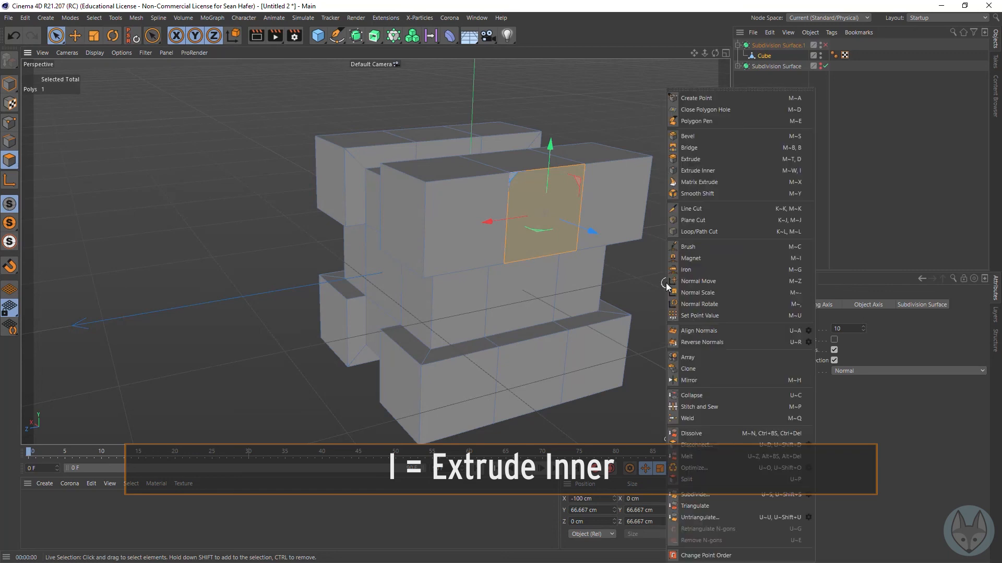
pyautogui.click(731, 167)
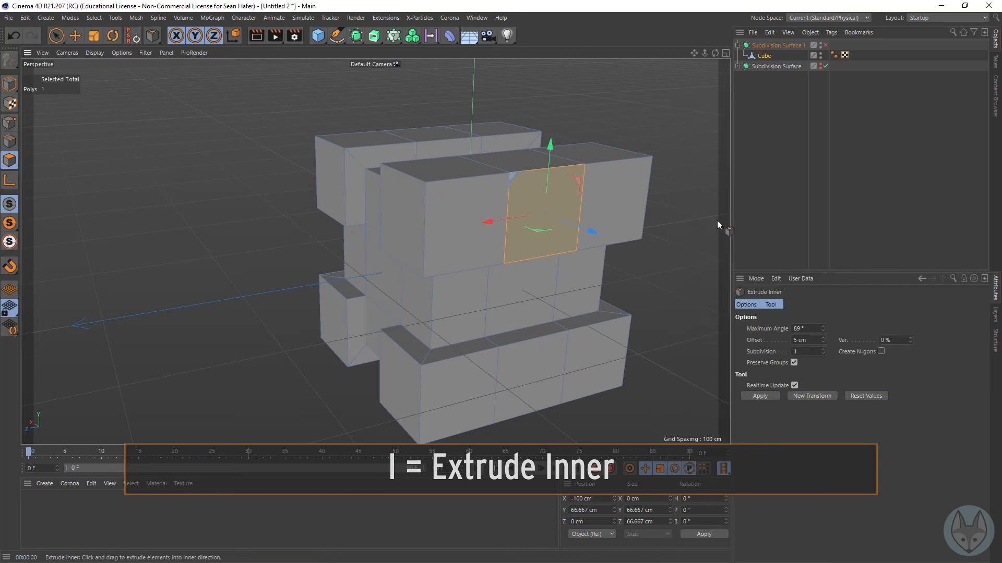
pyautogui.moveTo(681, 264); pyautogui.dragTo(662, 264)
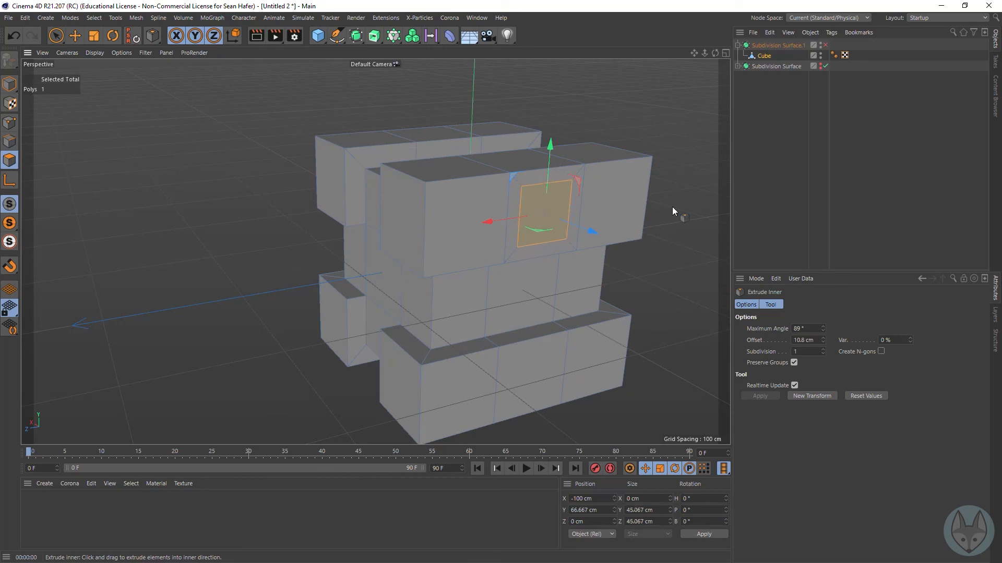
pyautogui.moveTo(558, 220); pyautogui.dragTo(589, 236)
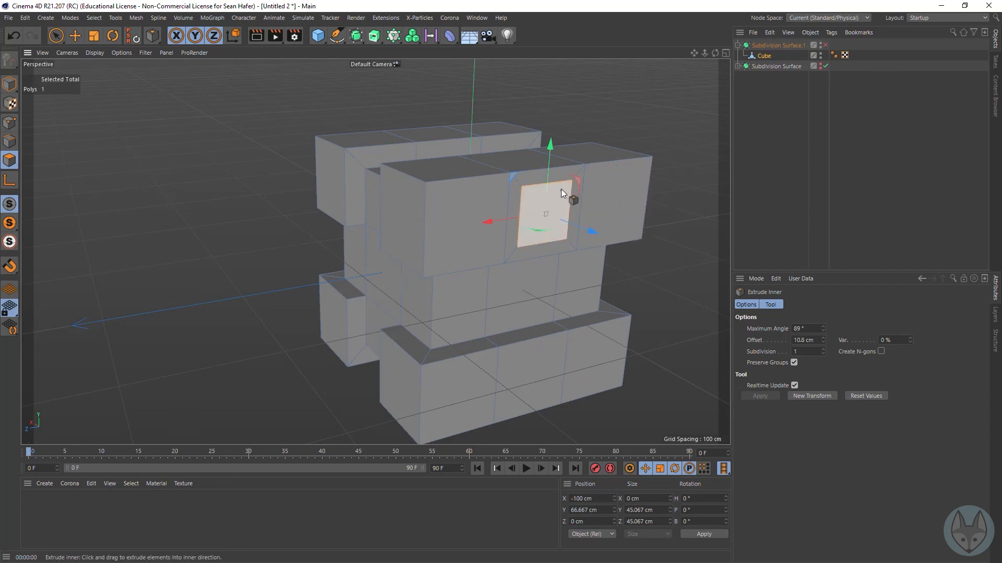
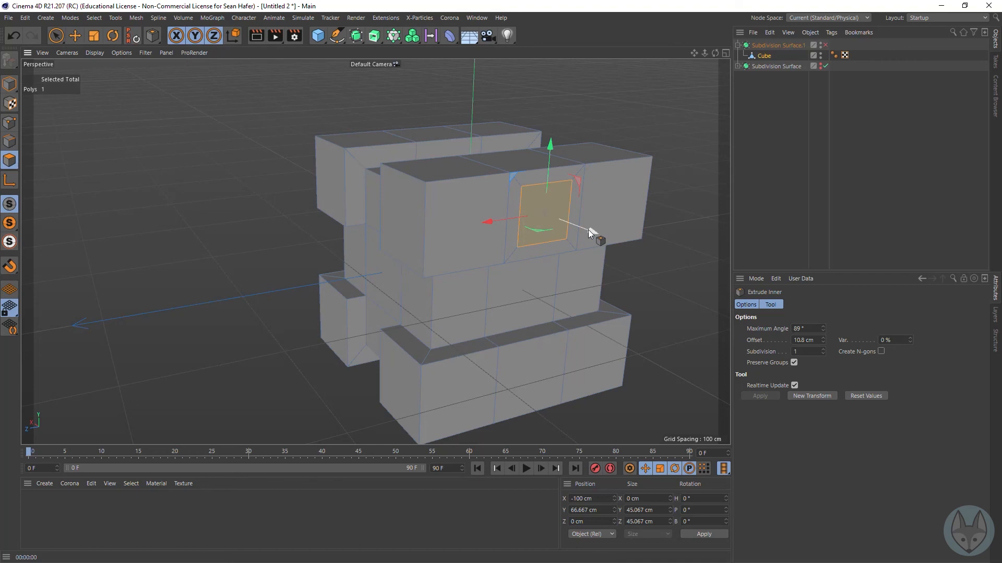
# Step: Try moving the inset polygon about 7.6 cm outward from the upper block, and undo the move
pyautogui.press('e')
pyautogui.moveTo(591, 233); pyautogui.dragTo(607, 229)
pyautogui.moveTo(715, 54)
pyautogui.mouseDown()
pyautogui.moveTo(668, 59)
pyautogui.moveTo(715, 57)
pyautogui.mouseUp()
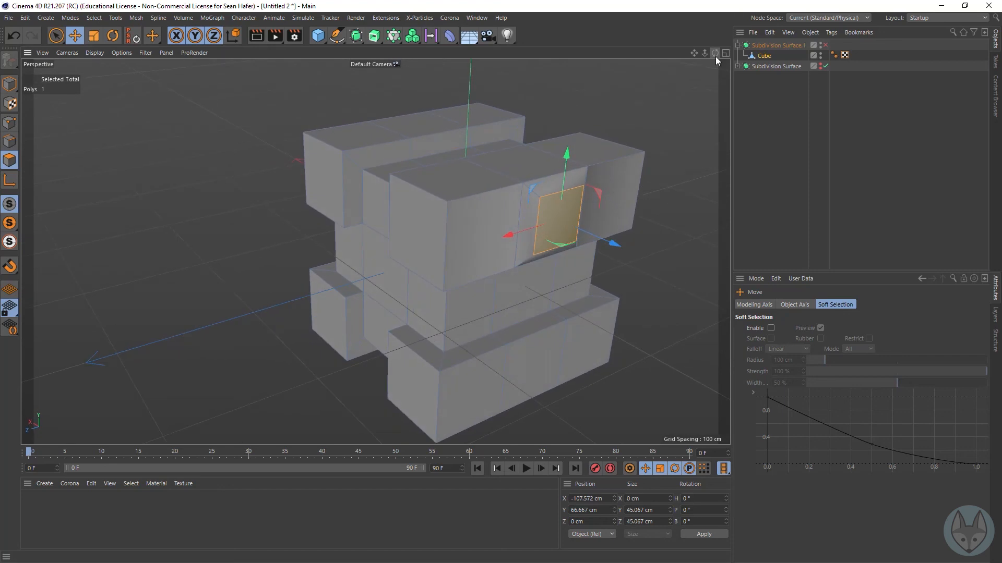
pyautogui.hotkey('ctrl', 'z')
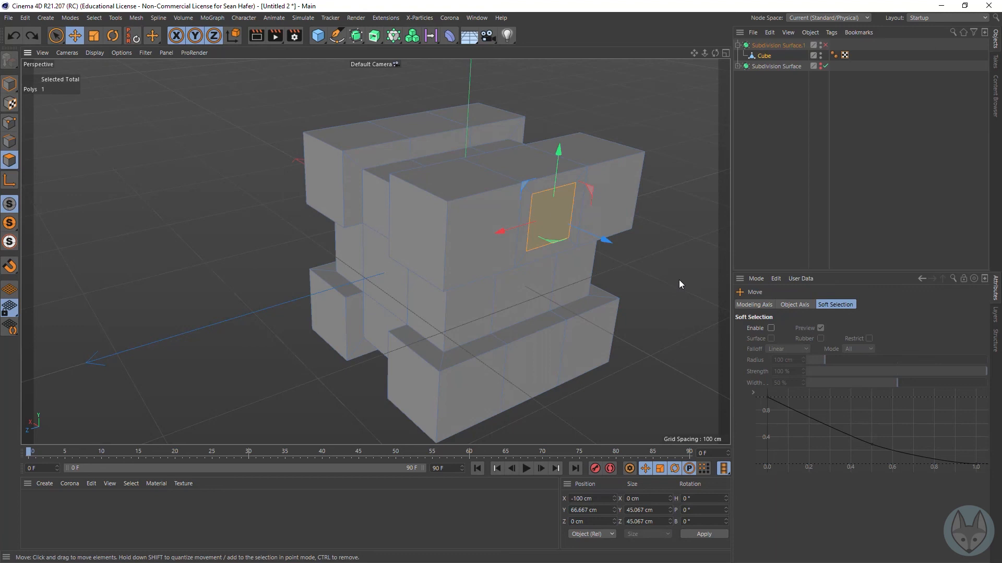
# Step: Extrude the inset polygon outward by 25 cm, preview it with the Subdivision Surface enabled, and disable the smoothing again
pyautogui.press('d')
pyautogui.moveTo(688, 279); pyautogui.dragTo(723, 279)
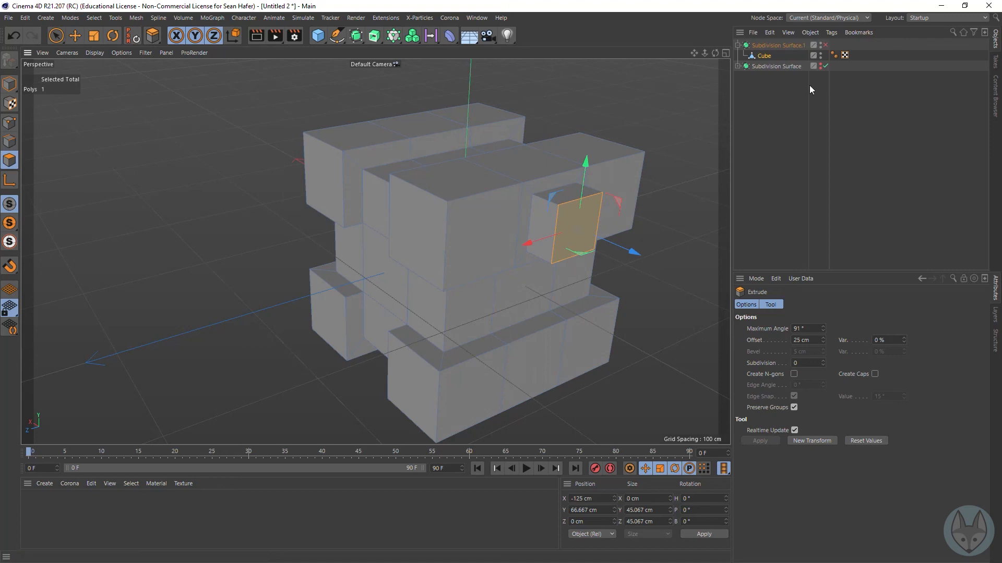
pyautogui.click(826, 46)
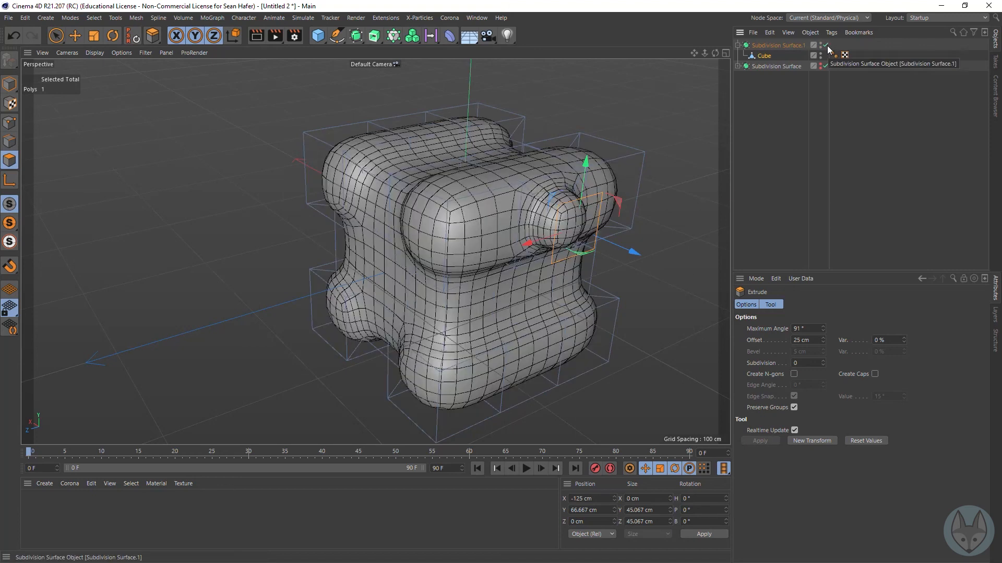
pyautogui.click(825, 45)
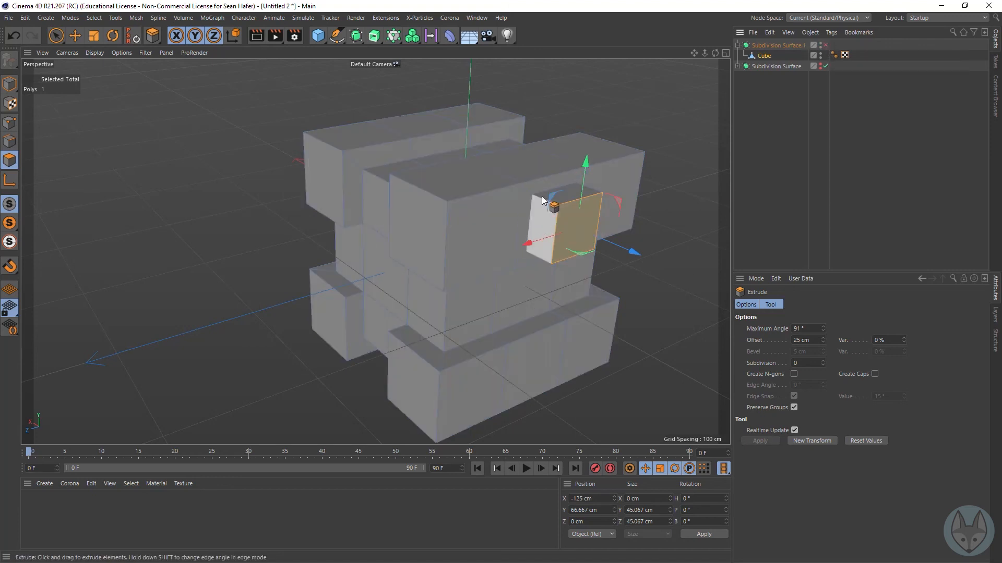
# Step: Undo the polygon's outward extrusion and its inset
pyautogui.hotkey('ctrl', 'z')
pyautogui.hotkey('ctrl', 'z')
pyautogui.hotkey('ctrl', 'z')
pyautogui.hotkey('ctrl', 'z')
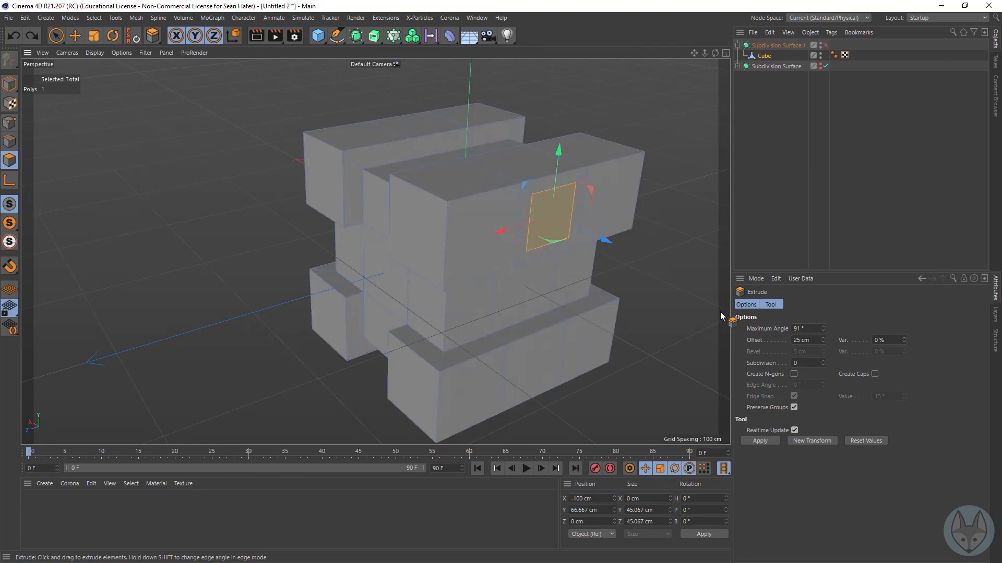
pyautogui.hotkey('ctrl', 'z')
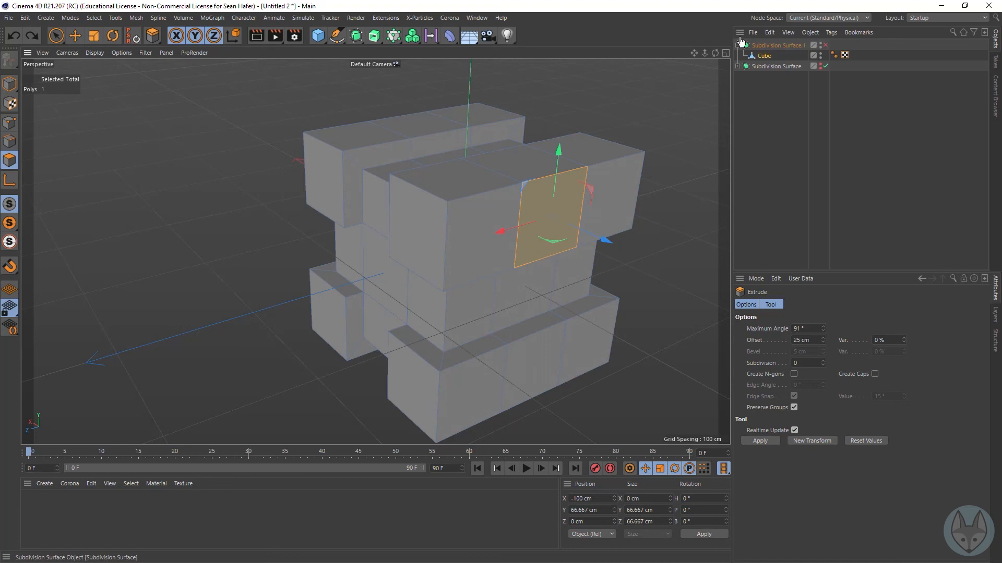
# Step: Select the upper block's three outer side polygons and adjoining end polygon, and inset them as one group by 12.1 cm with a 90° maximum angle
pyautogui.moveTo(692, 52); pyautogui.dragTo(538, 60)
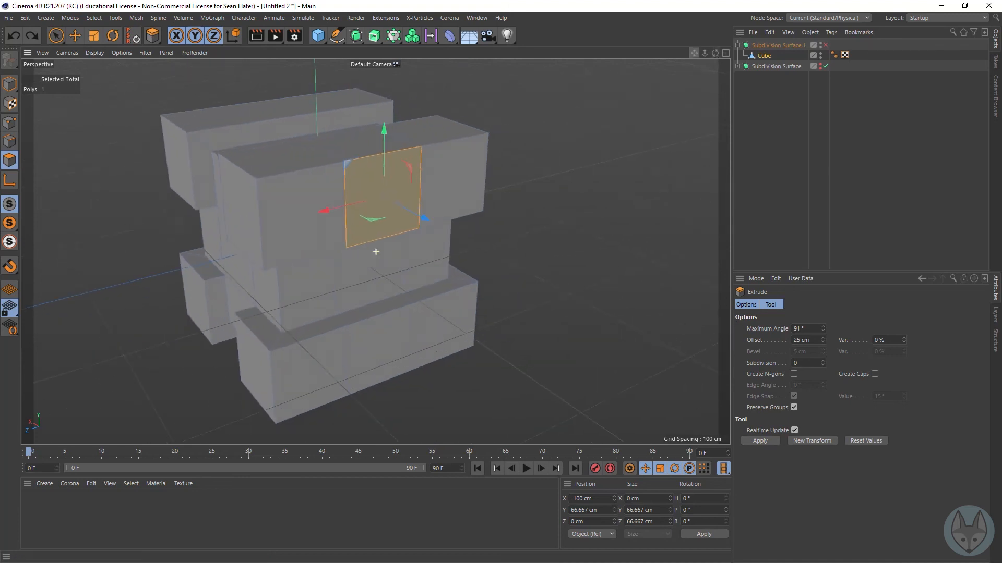
pyautogui.click(55, 35)
pyautogui.moveTo(239, 239)
pyautogui.mouseDown()
pyautogui.moveTo(243, 218)
pyautogui.moveTo(286, 235)
pyautogui.moveTo(609, 170)
pyautogui.mouseUp()
pyautogui.rightClick(599, 175)
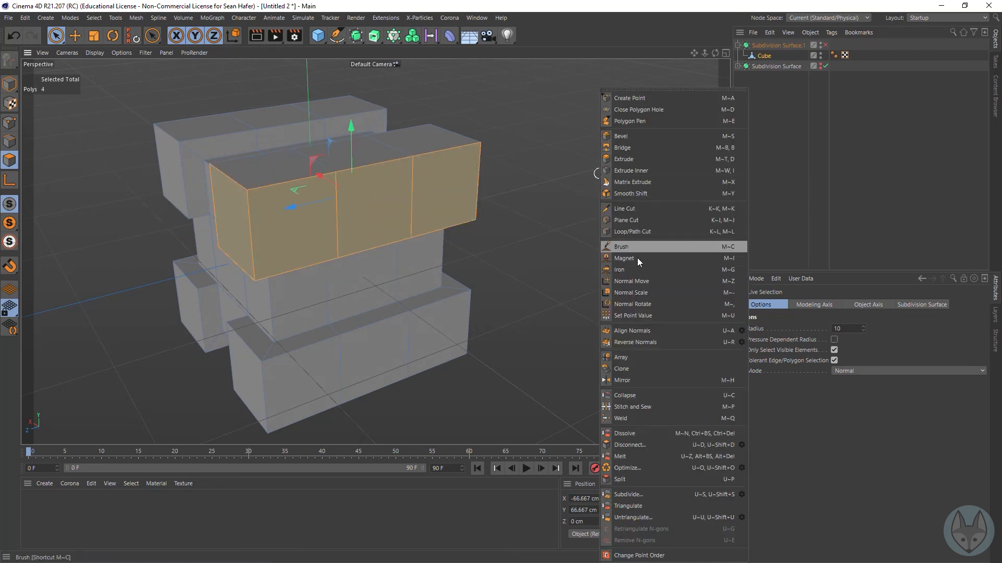
pyautogui.click(653, 174)
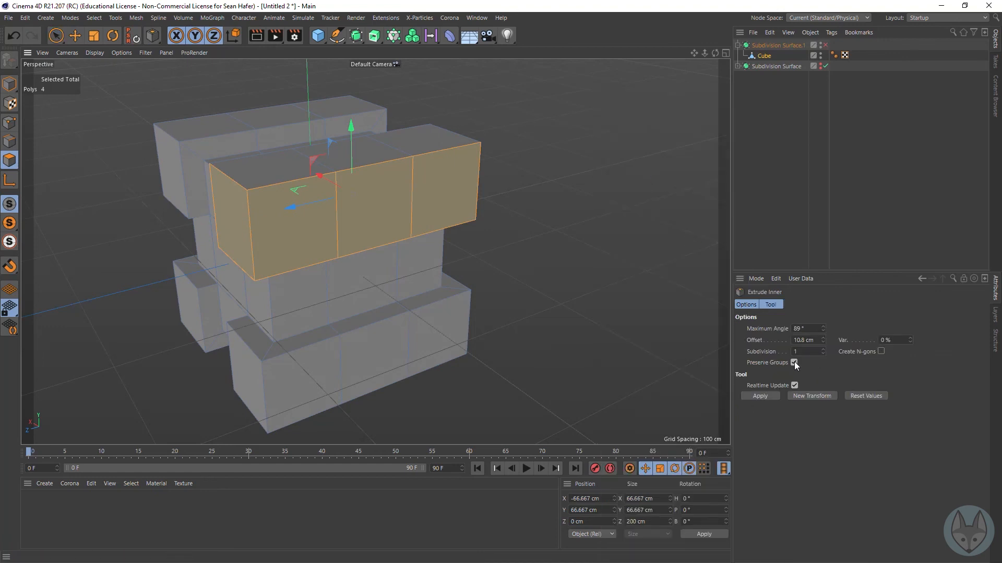
pyautogui.moveTo(645, 230); pyautogui.dragTo(670, 230)
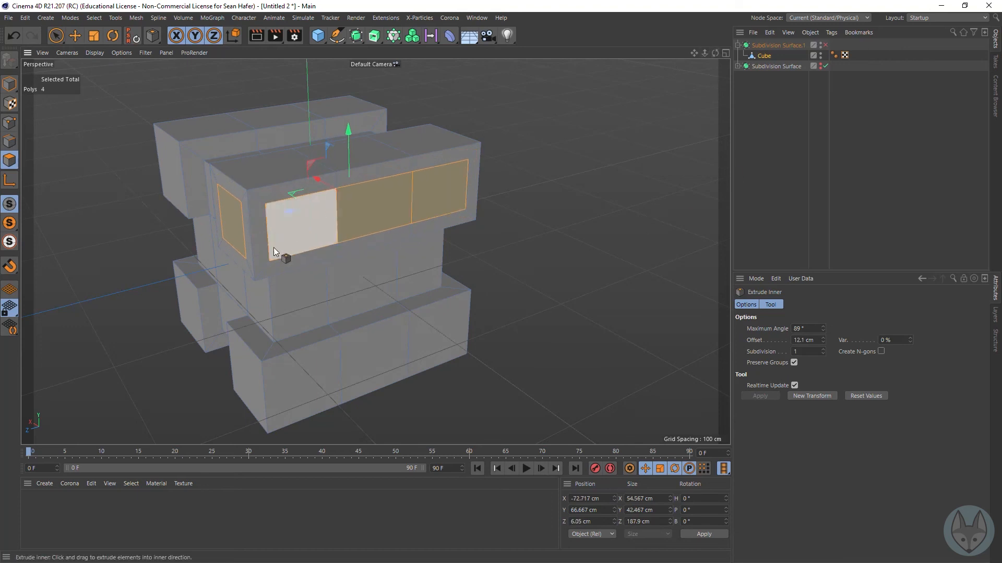
pyautogui.moveTo(716, 55); pyautogui.dragTo(740, 103)
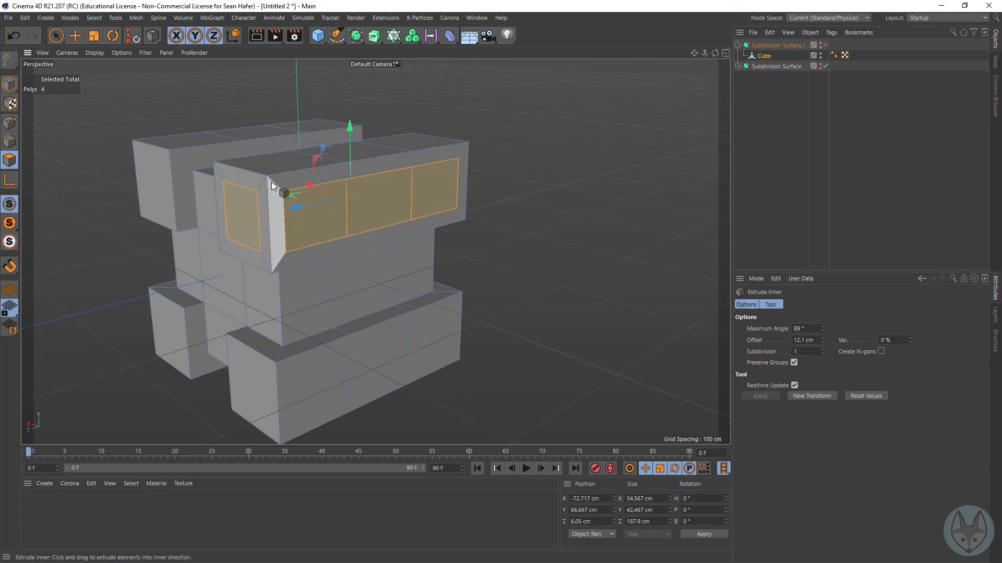
pyautogui.click(823, 326)
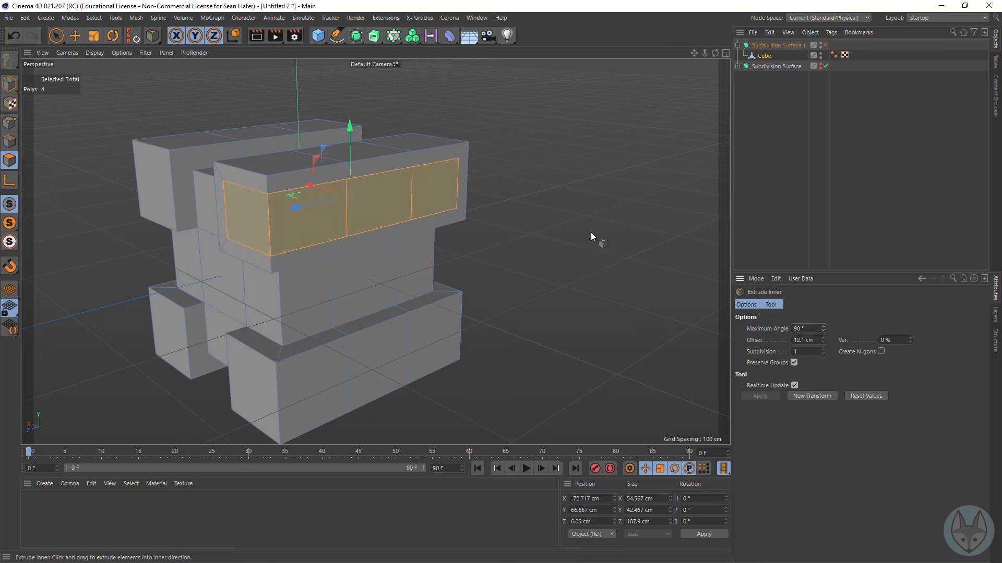
# Step: Extrude the inset polygon band on the upper block inward by 5.3 cm
pyautogui.rightClick(615, 227)
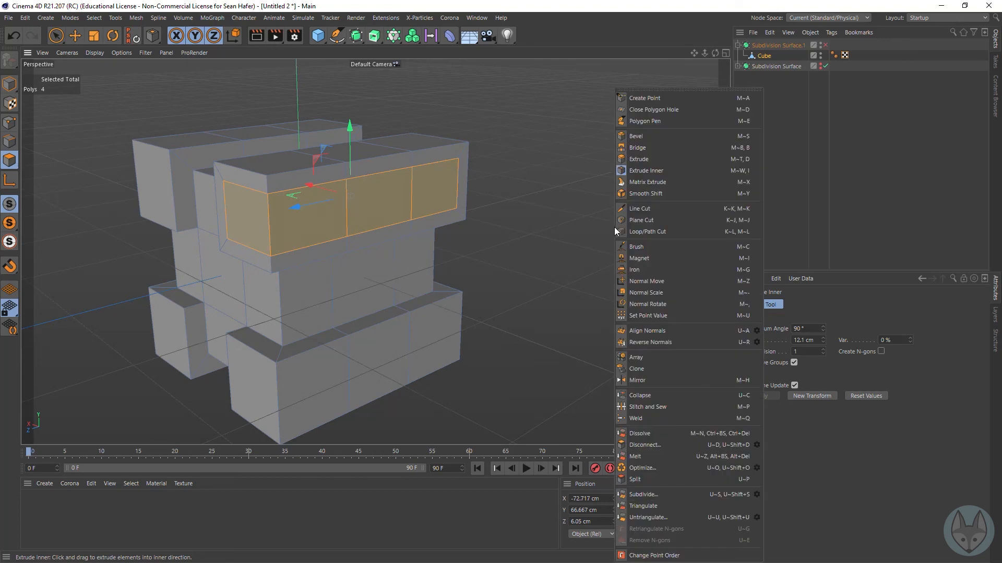
pyautogui.click(655, 160)
pyautogui.moveTo(668, 188); pyautogui.dragTo(643, 188)
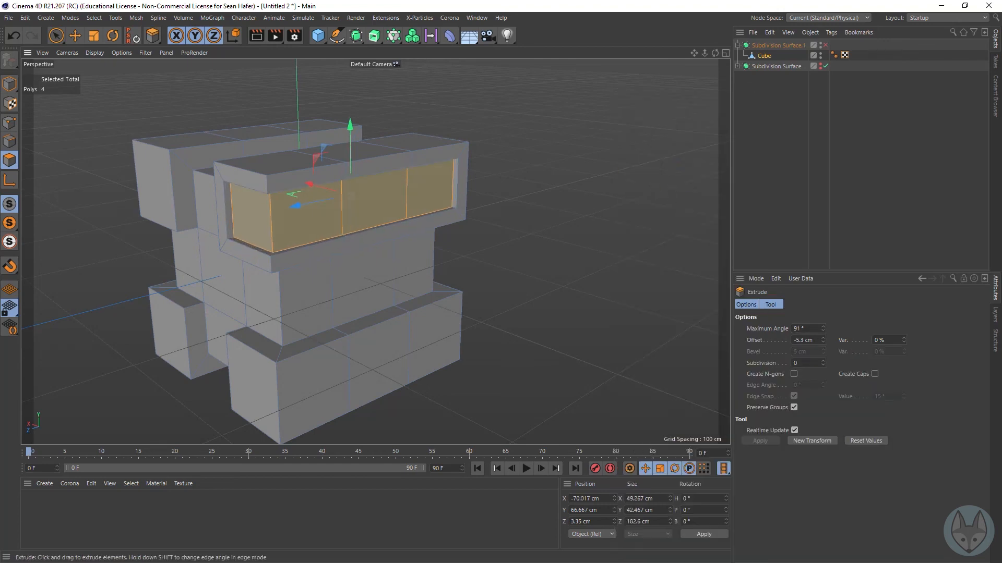
# Step: Preview the recessed block in viewport renders without and with the Subdivision Surface, inspect its smoothing from above, and disable the Subdivision Surface
pyautogui.click(261, 36)
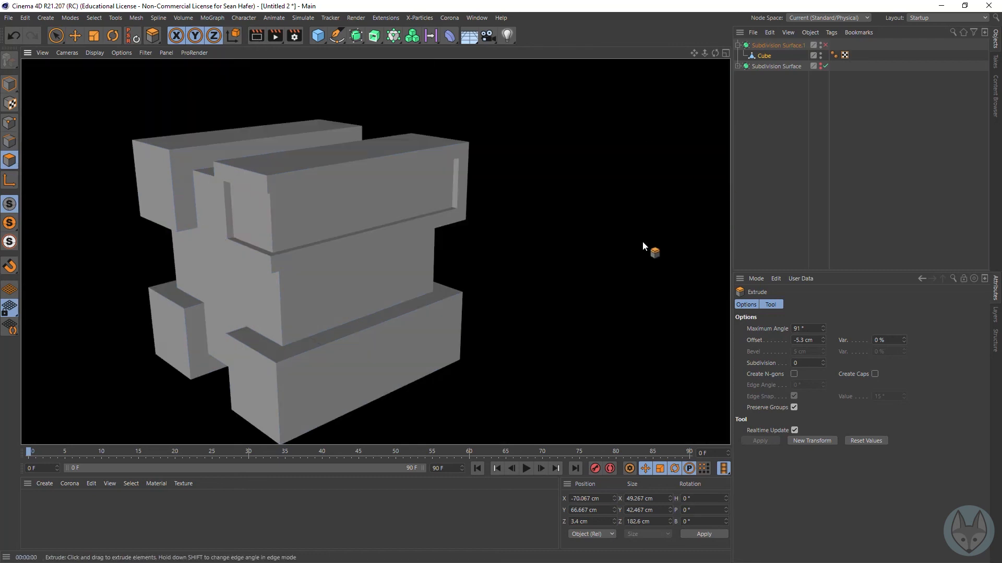
pyautogui.moveTo(714, 53); pyautogui.dragTo(555, 34)
pyautogui.keyDown('alt'); pyautogui.moveTo(375, 252); pyautogui.dragTo(566, 316); pyautogui.keyUp('alt')
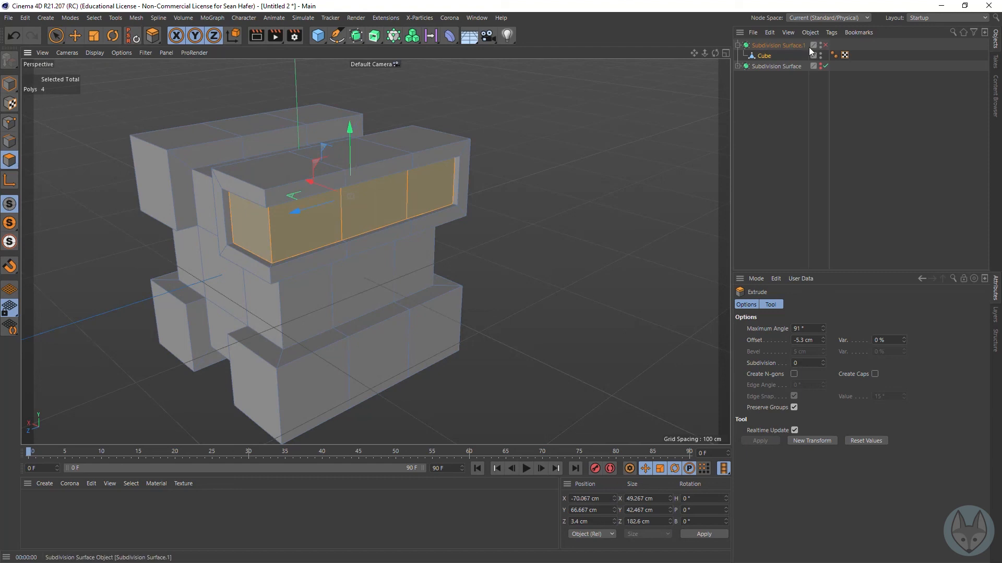
pyautogui.click(825, 46)
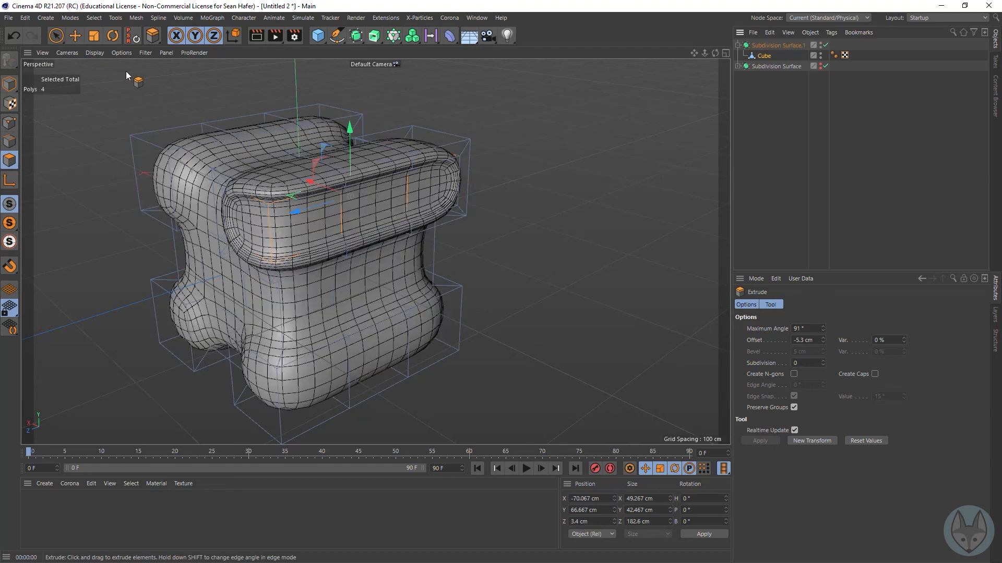
pyautogui.click(256, 35)
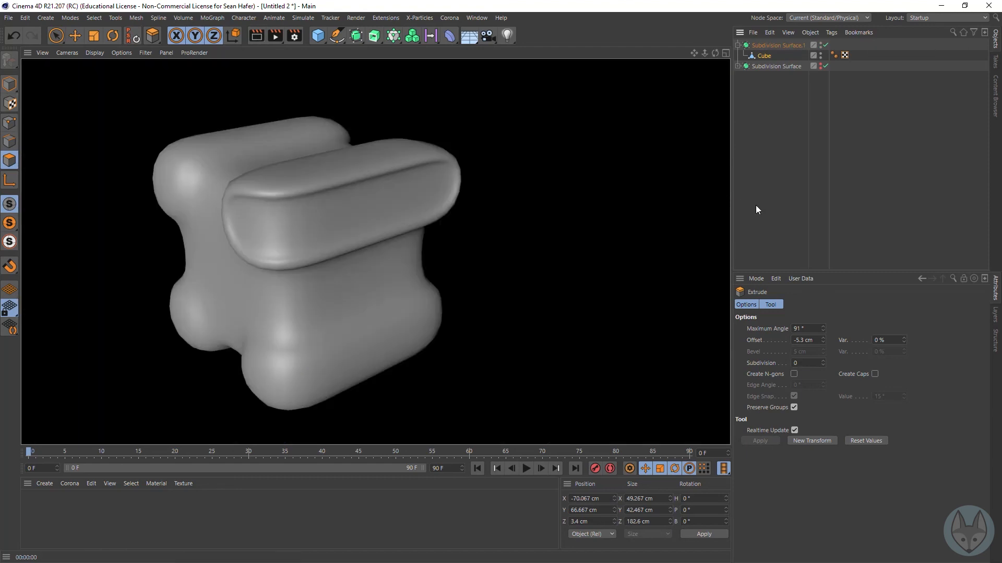
pyautogui.moveTo(696, 54)
pyautogui.mouseDown(button='right')
pyautogui.moveTo(676, 54)
pyautogui.moveTo(695, 55)
pyautogui.mouseUp(button='right')
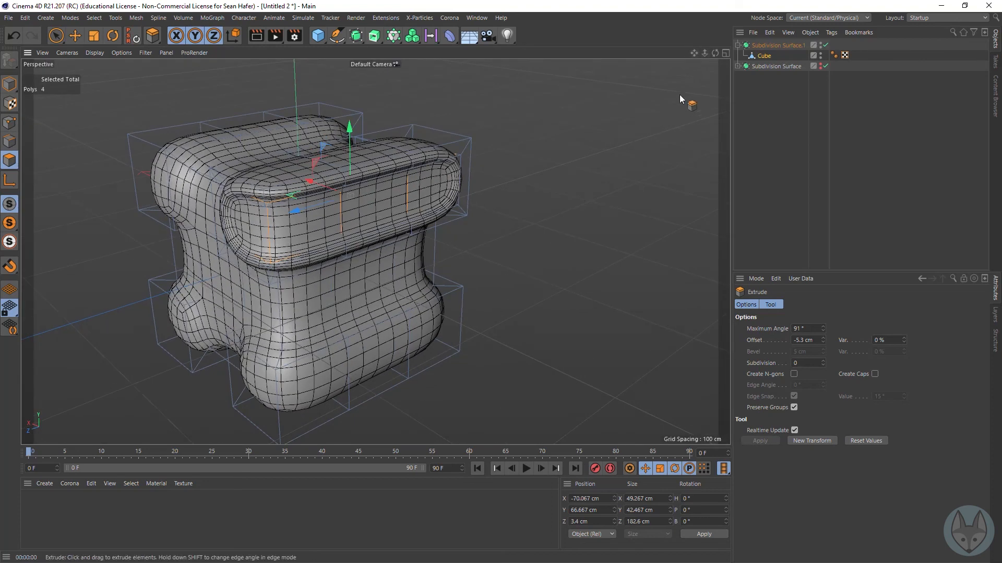
pyautogui.moveTo(715, 53)
pyautogui.mouseDown()
pyautogui.moveTo(610, 54)
pyautogui.moveTo(668, 50)
pyautogui.moveTo(731, 68)
pyautogui.moveTo(684, 92)
pyautogui.moveTo(722, 53)
pyautogui.mouseUp()
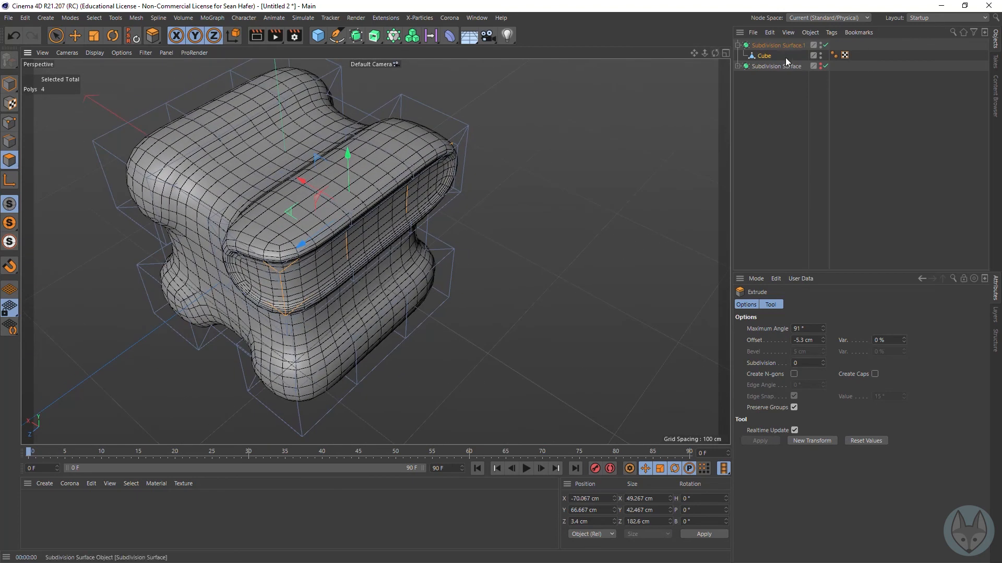
pyautogui.click(826, 46)
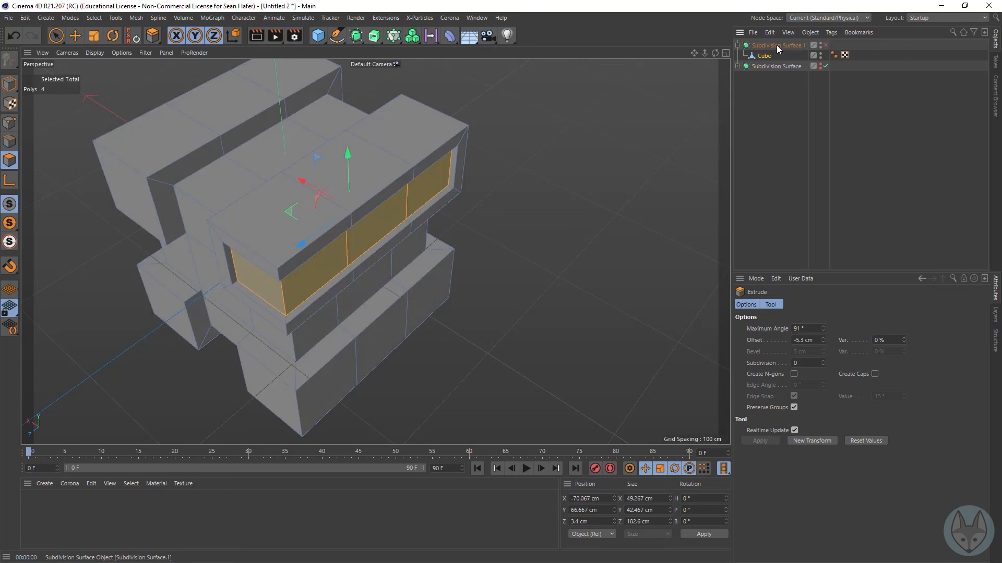
# Step: Select the middle top polygons of both upper blocks and extrude them upward in two segments to a Y position of about 190.4 cm
pyautogui.moveTo(695, 52); pyautogui.dragTo(751, 96)
pyautogui.click(61, 37)
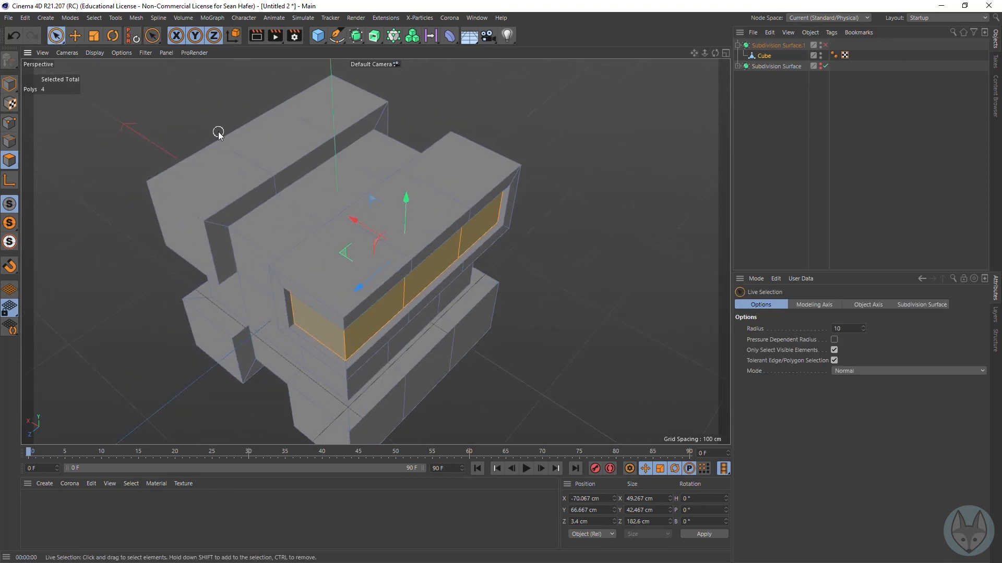
pyautogui.click(274, 140)
pyautogui.keyDown('shift'); pyautogui.click(410, 230); pyautogui.keyUp('shift')
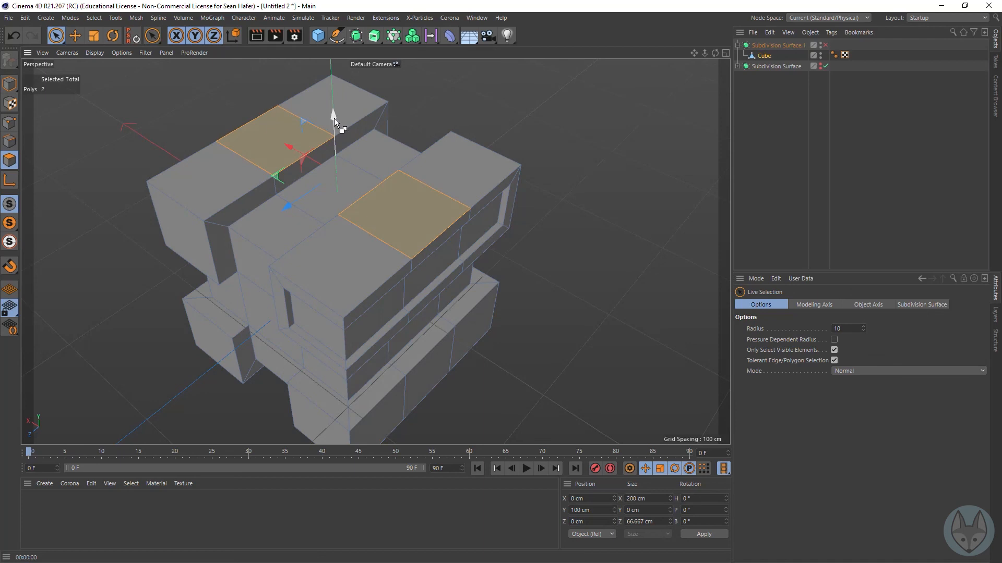
pyautogui.moveTo(334, 116); pyautogui.dragTo(333, 6)
# Step: Select the two inner polygons that face each other on the upper segments of both towers
pyautogui.keyDown('alt'); pyautogui.moveTo(375, 252); pyautogui.dragTo(375, 252); pyautogui.keyUp('alt')
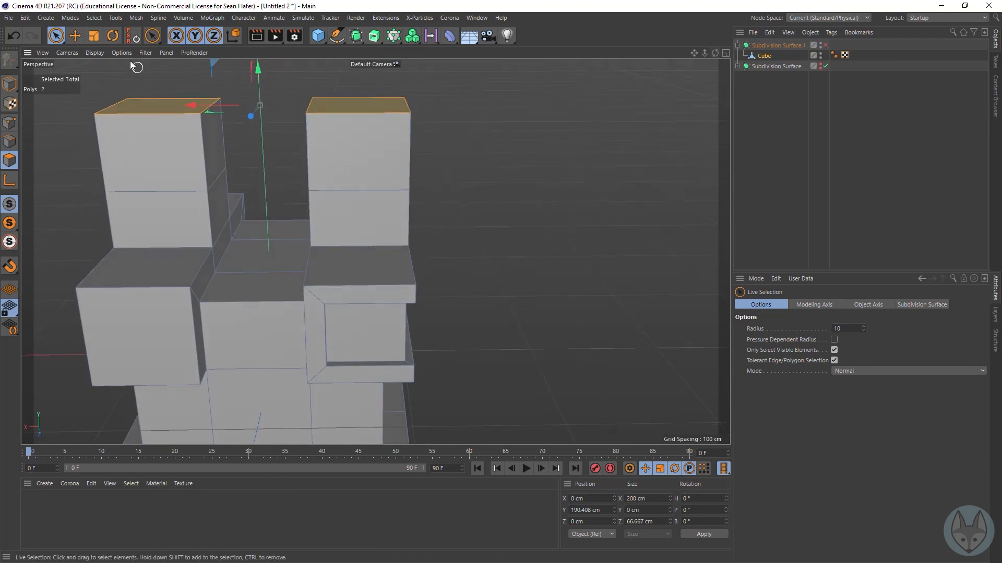
pyautogui.click(217, 151)
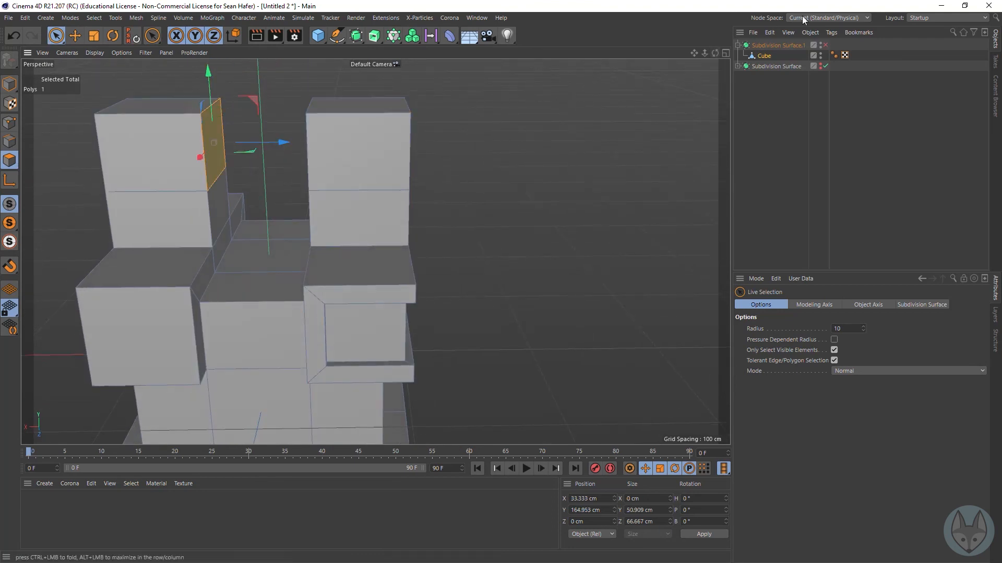
pyautogui.moveTo(715, 53); pyautogui.dragTo(694, 60)
pyautogui.keyDown('alt'); pyautogui.moveTo(375, 252); pyautogui.dragTo(355, 251); pyautogui.keyUp('alt')
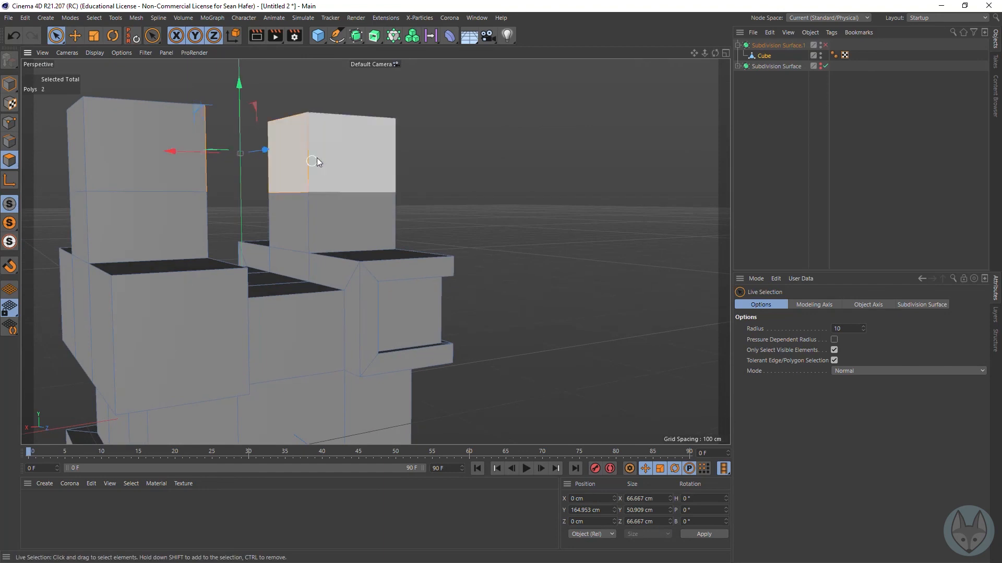
pyautogui.keyDown('shift'); pyautogui.click(290, 166); pyautogui.keyUp('shift')
pyautogui.moveTo(375, 252)
pyautogui.keyDown('alt'); pyautogui.mouseDown()
pyautogui.moveTo(292, 276)
pyautogui.moveTo(313, 298)
pyautogui.moveTo(376, 253)
pyautogui.mouseUp(); pyautogui.keyUp('alt')
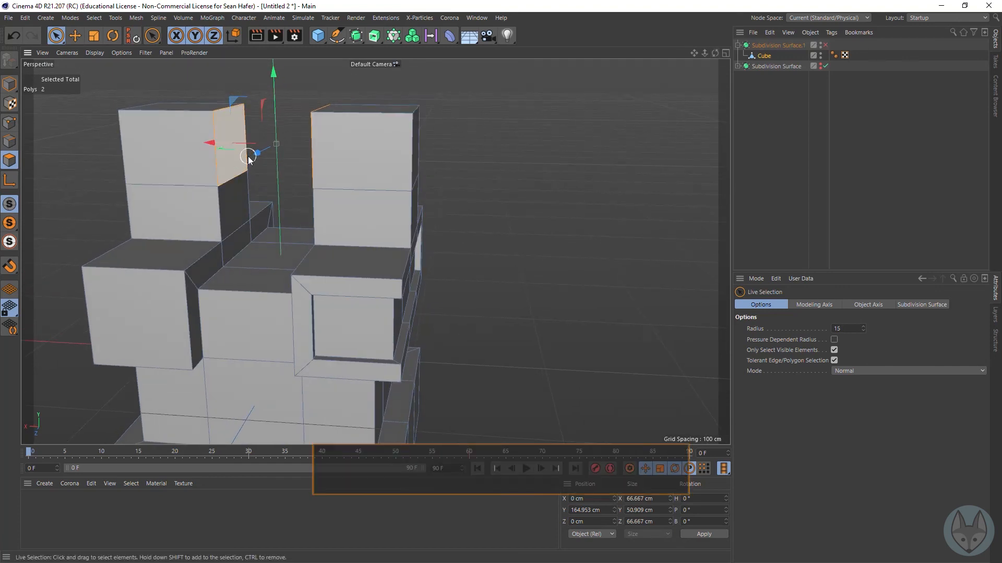
# Step: Enlarge the Live Selection radius to 55 and reduce it to 11
pyautogui.press(']')
pyautogui.press(']')
pyautogui.press(']')
pyautogui.press(']')
pyautogui.press(']')
pyautogui.press(']')
pyautogui.press('[')
pyautogui.press('[')
pyautogui.press('[')
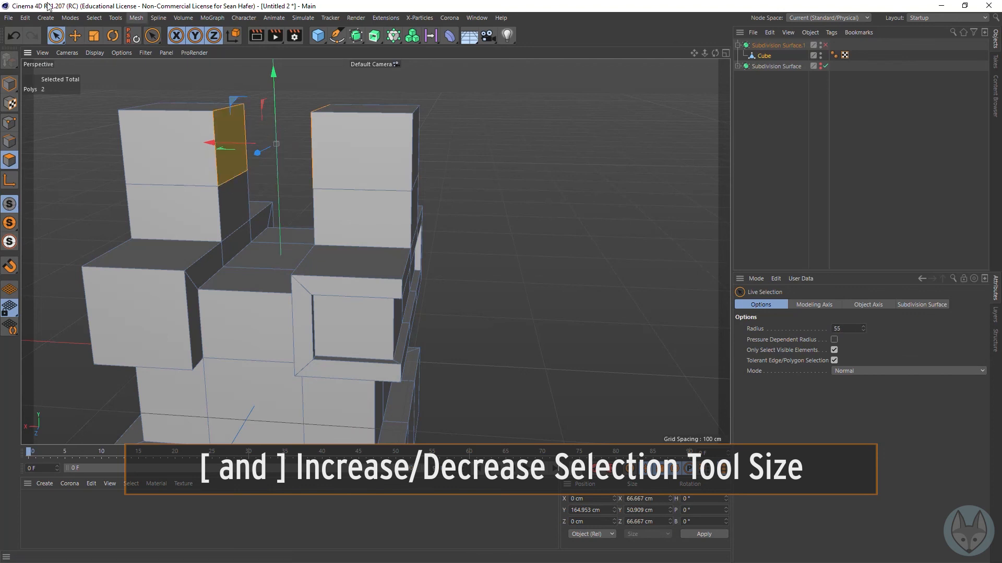
pyautogui.press('[')
pyautogui.press('[')
pyautogui.press('[')
pyautogui.press('[')
pyautogui.press('[')
pyautogui.press('[')
pyautogui.press('[')
pyautogui.press('[')
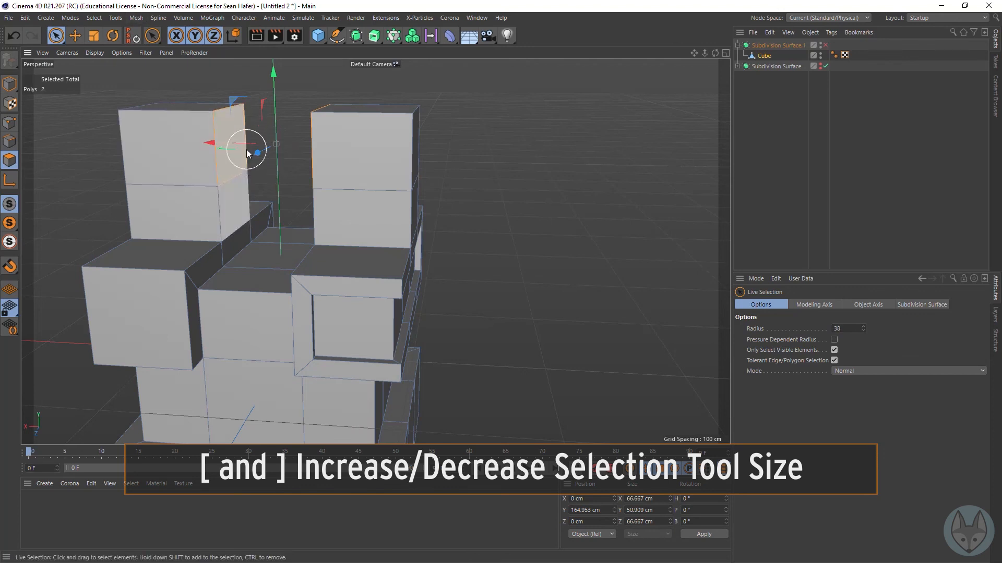
pyautogui.press('[')
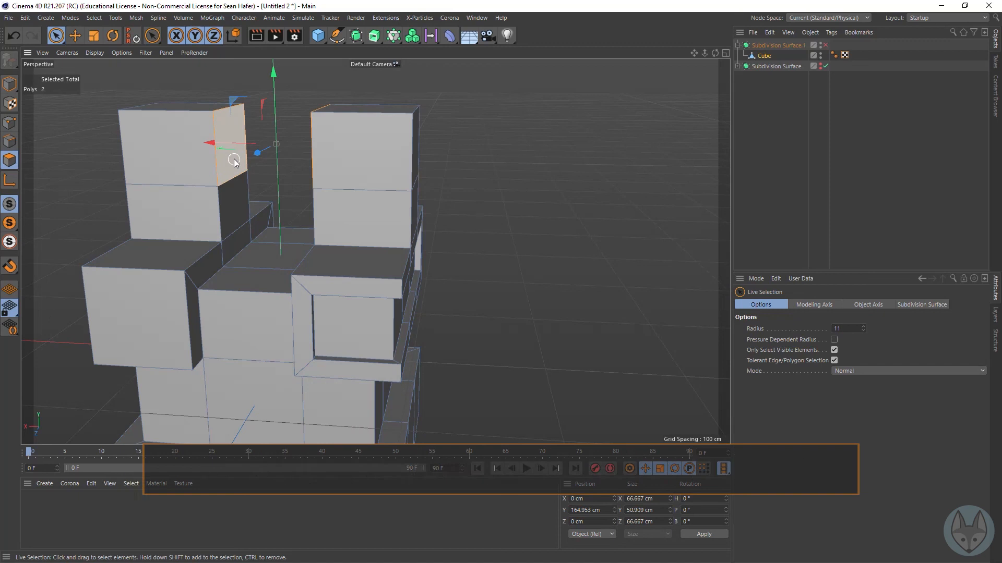
# Step: Bridge the two facing inner polygons on the upper segments of both towers, deleting the original polygons
pyautogui.click(233, 165)
pyautogui.moveTo(716, 53); pyautogui.dragTo(811, 74)
pyautogui.keyDown('shift'); pyautogui.click(287, 157); pyautogui.keyUp('shift')
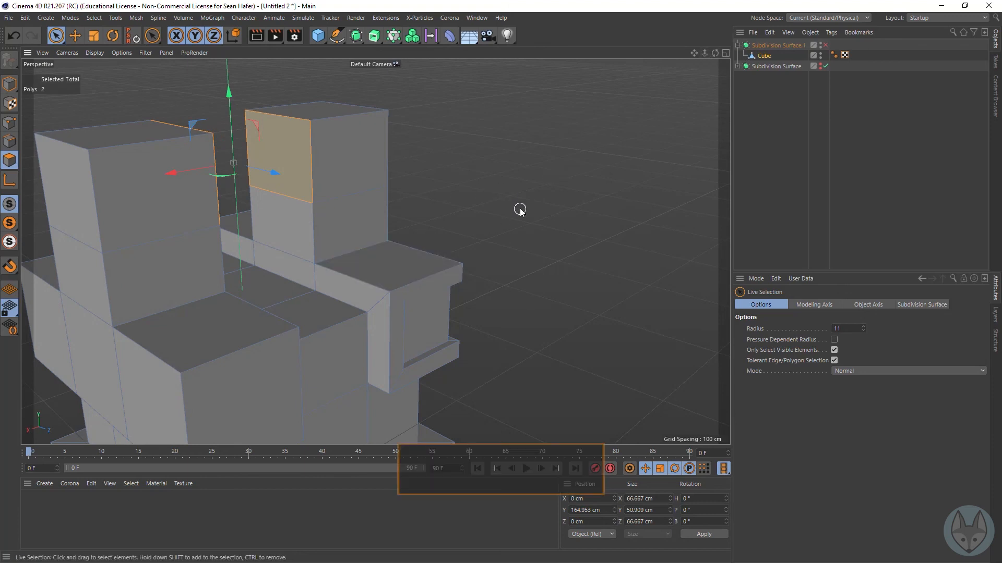
pyautogui.press('b')
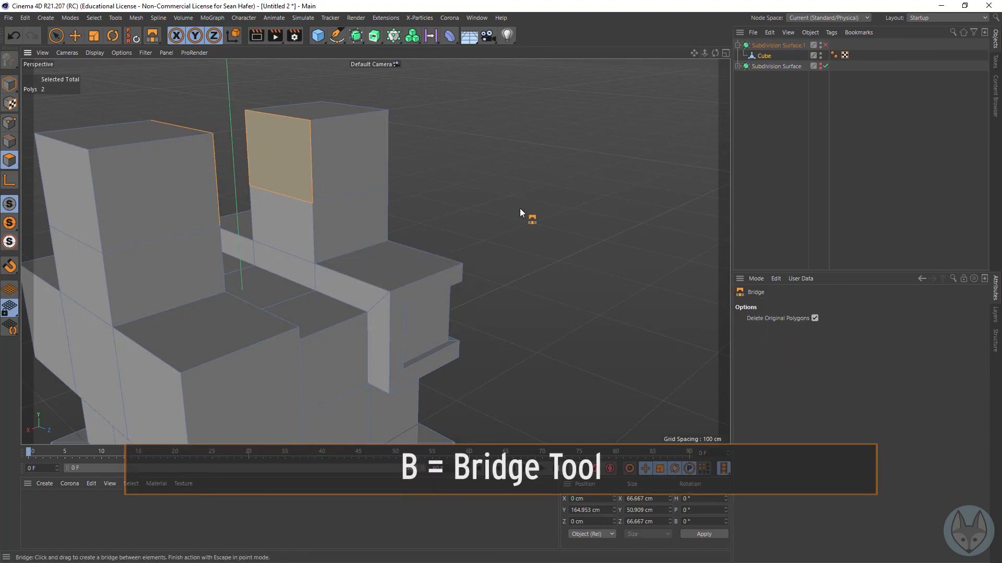
pyautogui.rightClick(265, 162)
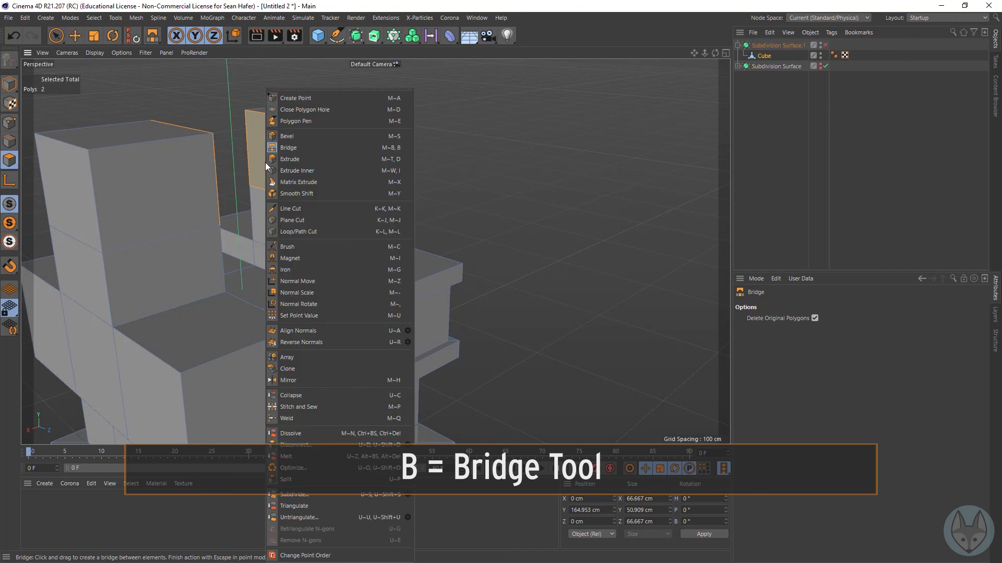
pyautogui.click(293, 146)
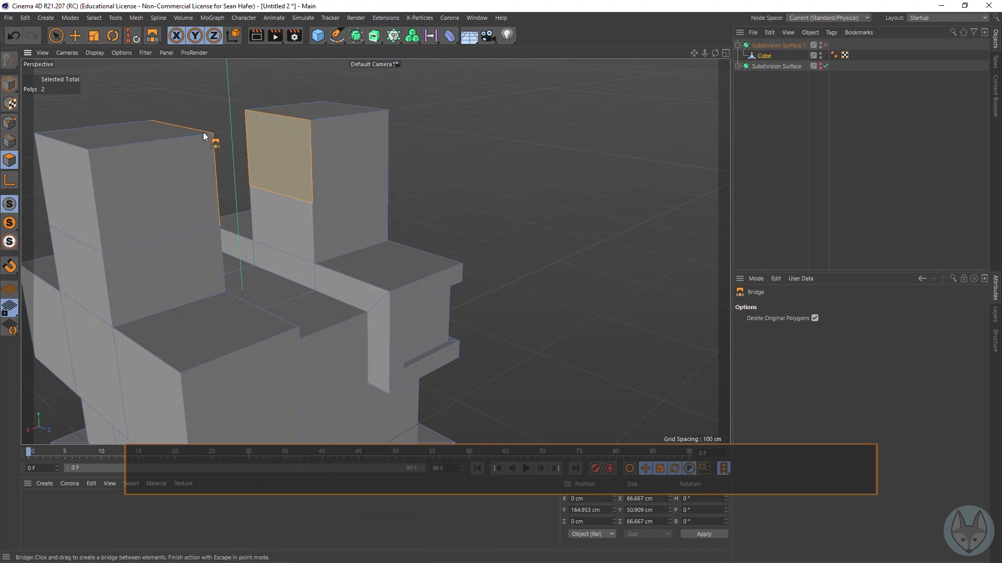
pyautogui.moveTo(311, 120); pyautogui.dragTo(298, 127)
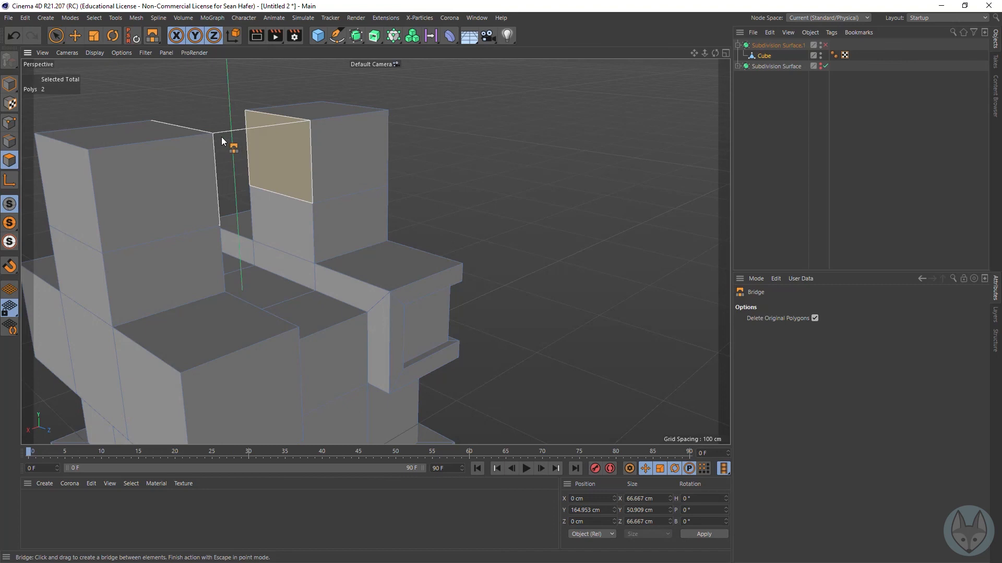
pyautogui.moveTo(209, 136); pyautogui.dragTo(209, 137)
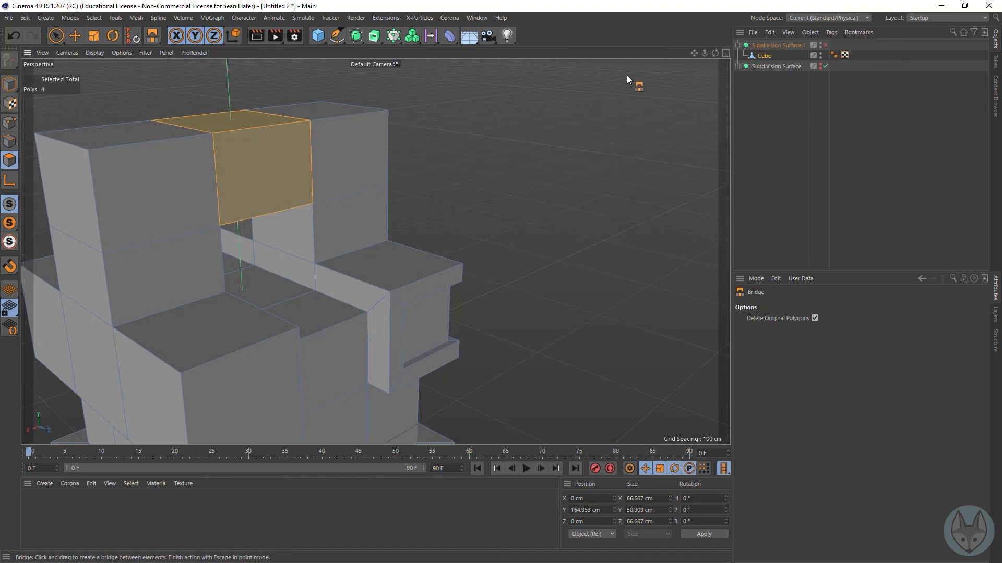
# Step: Toggle the Subdivision Surface on and off and examine the new bridge between the towers
pyautogui.moveTo(715, 53); pyautogui.dragTo(715, 52)
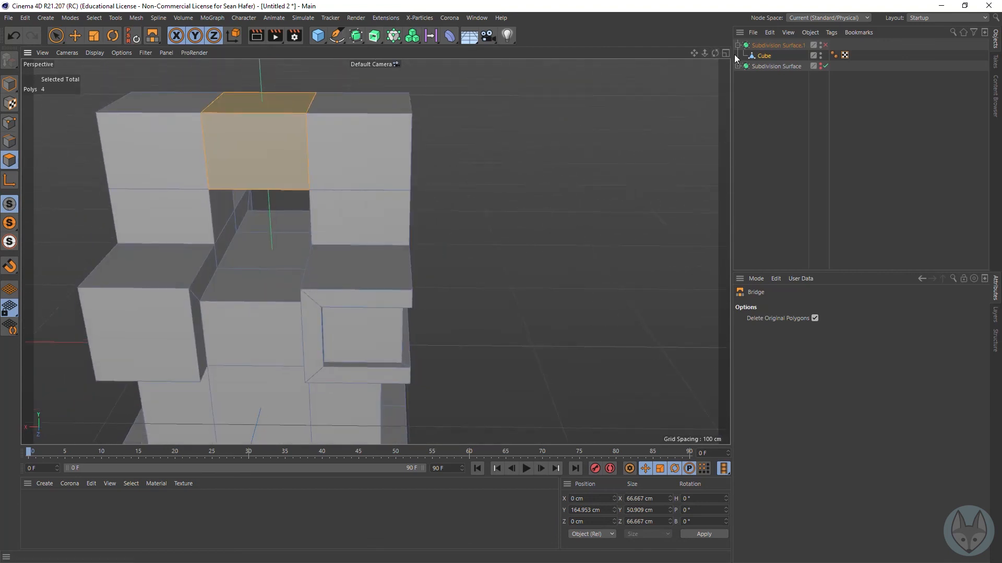
pyautogui.click(821, 44)
pyautogui.click(823, 46)
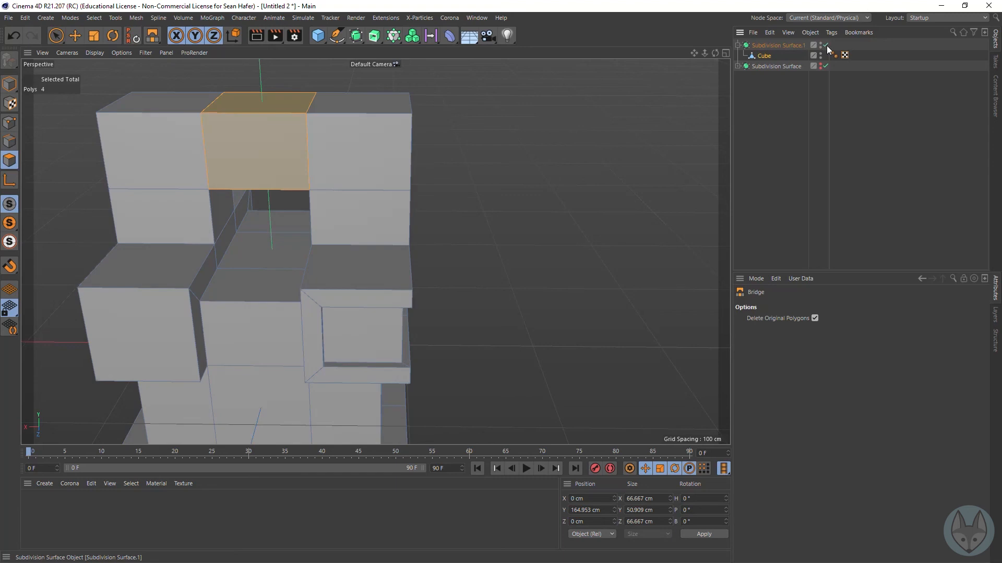
pyautogui.click(826, 46)
pyautogui.moveTo(715, 53)
pyautogui.mouseDown()
pyautogui.moveTo(626, 31)
pyautogui.moveTo(696, 73)
pyautogui.moveTo(714, 60)
pyautogui.mouseUp()
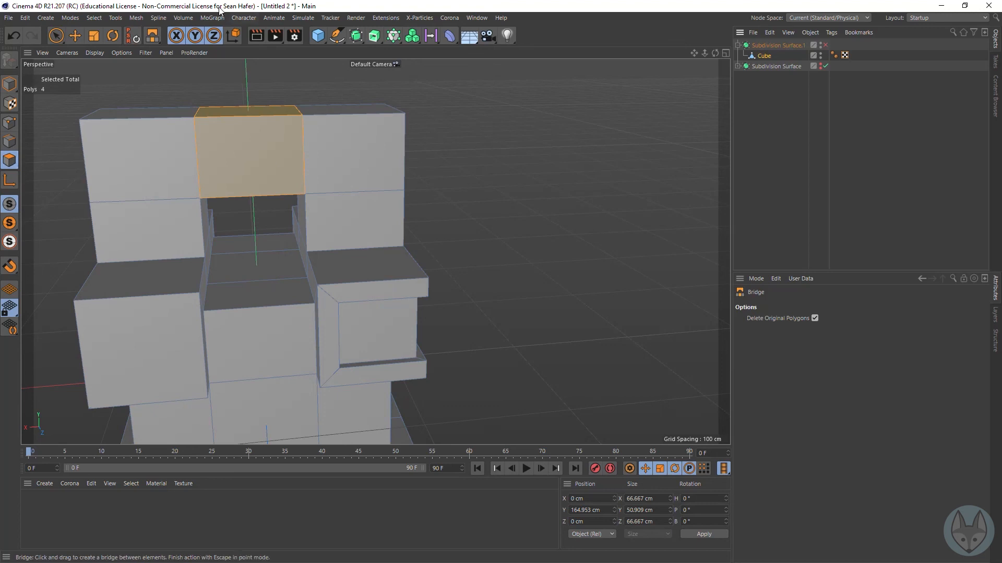
# Step: Select the front and back polygons on the upper segment of one tower, directly opposite each other
pyautogui.click(57, 37)
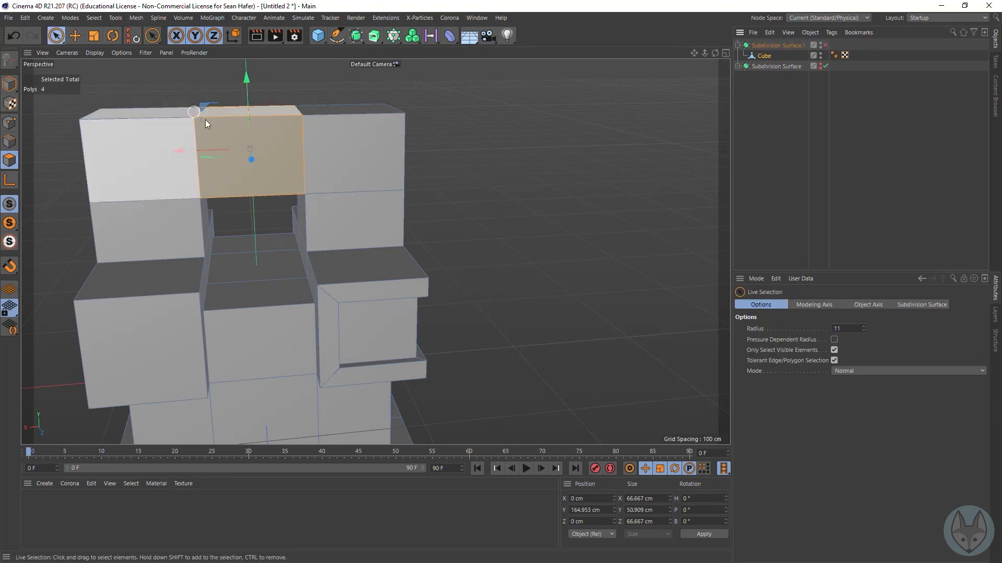
pyautogui.click(139, 160)
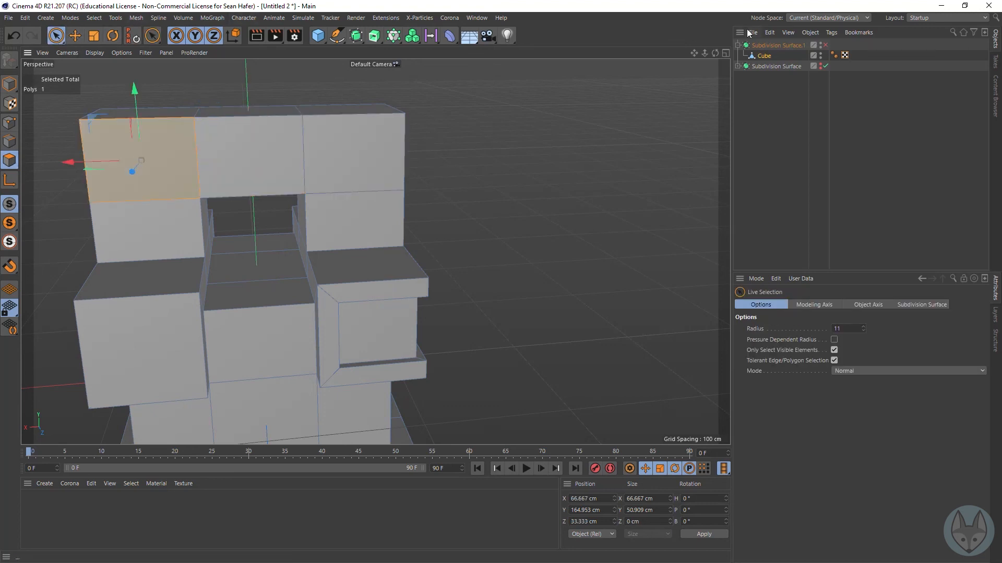
pyautogui.keyDown('alt'); pyautogui.moveTo(219, 211); pyautogui.dragTo(532, 225); pyautogui.keyUp('alt')
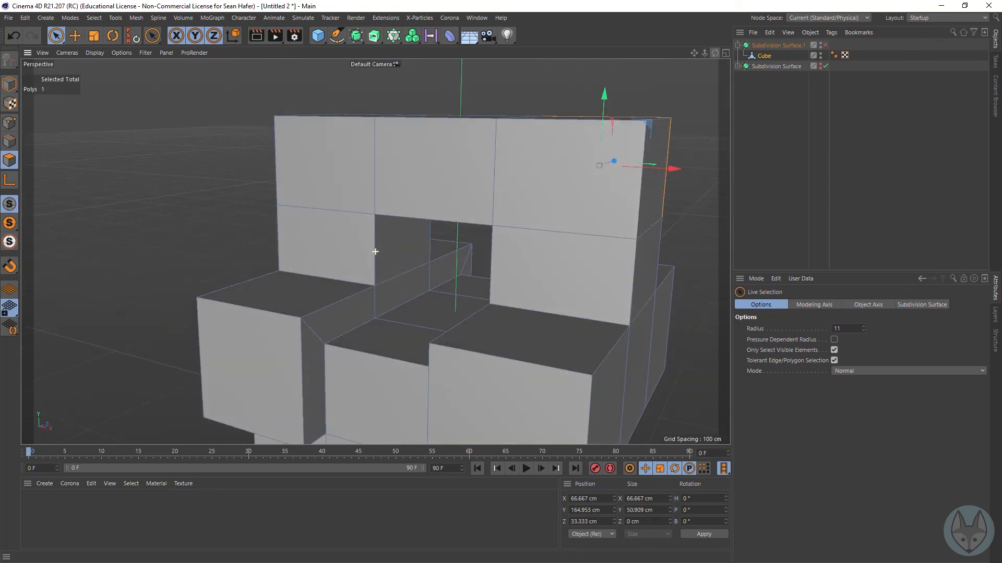
pyautogui.keyDown('shift'); pyautogui.click(558, 198); pyautogui.keyUp('shift')
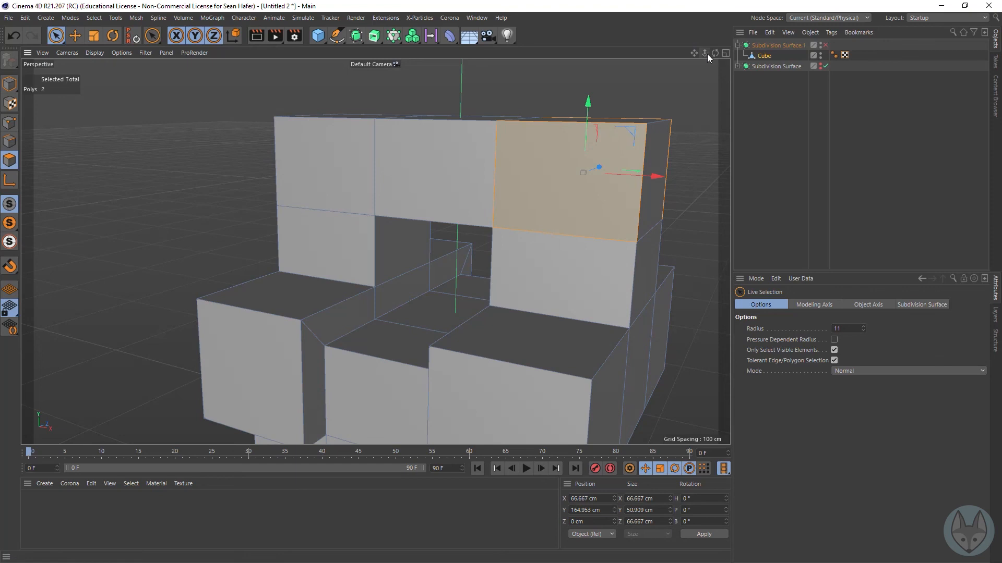
pyautogui.moveTo(713, 52)
pyautogui.mouseDown()
pyautogui.moveTo(584, 56)
pyautogui.moveTo(714, 53)
pyautogui.mouseUp()
# Step: Inner-extrude the two opposite tower polygons with an offset of 14 cm
pyautogui.rightClick(653, 103)
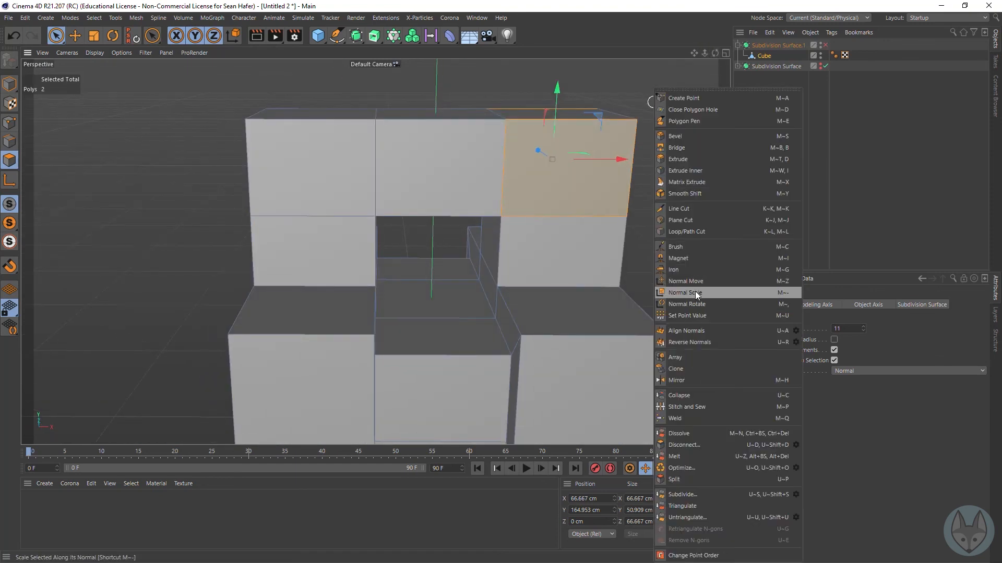
pyautogui.click(686, 171)
pyautogui.moveTo(678, 172); pyautogui.dragTo(681, 173)
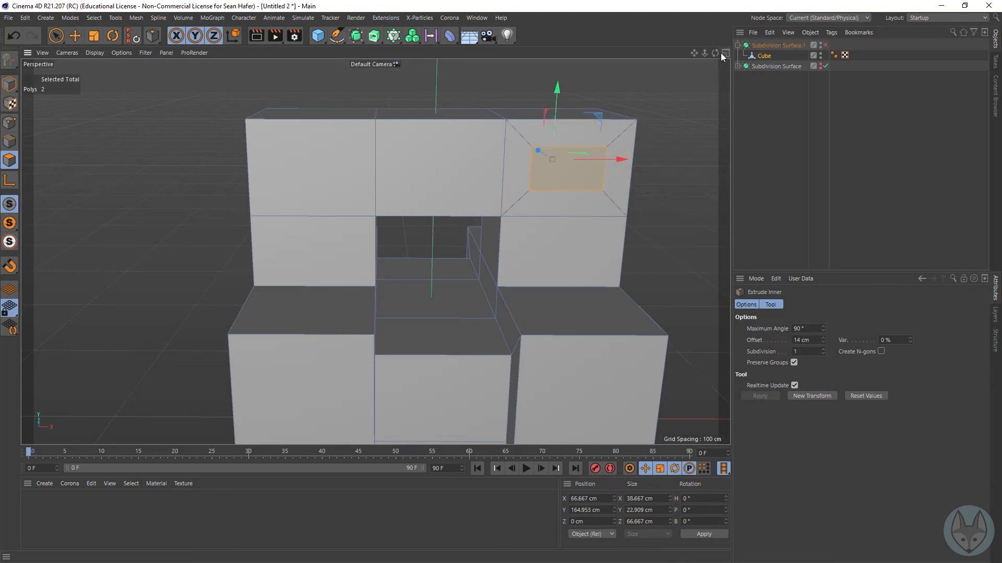
# Step: Change the viewport display to Lines so both inset polygons can be reached from an angled view
pyautogui.moveTo(715, 52); pyautogui.dragTo(684, 52)
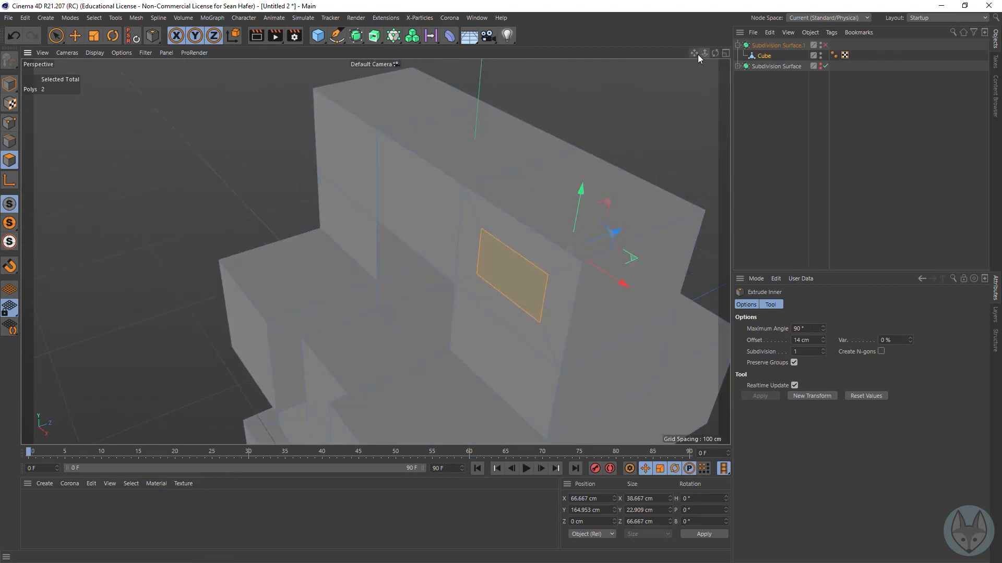
pyautogui.moveTo(697, 54); pyautogui.dragTo(626, 57, button='right')
pyautogui.moveTo(692, 54); pyautogui.dragTo(650, 80)
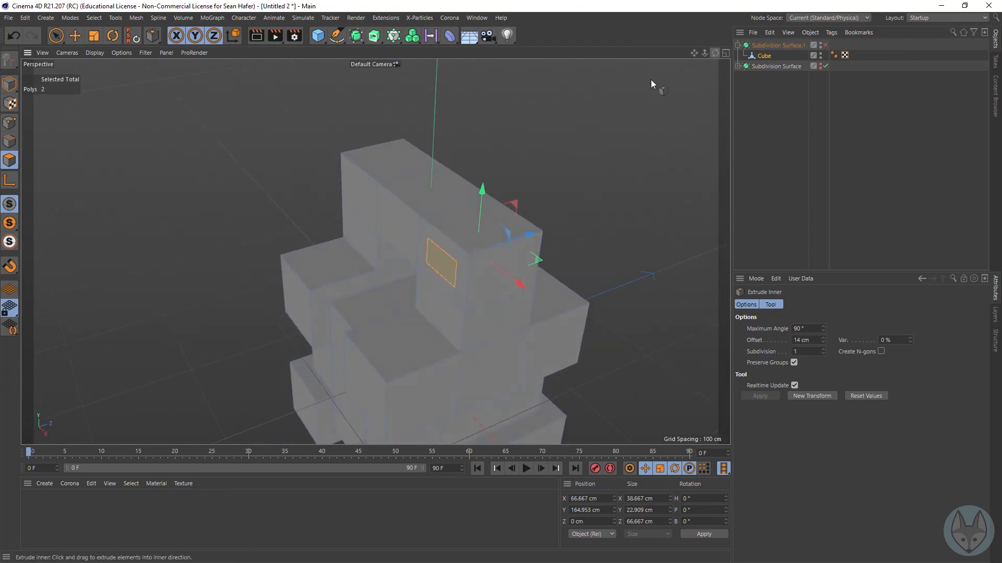
pyautogui.click(94, 53)
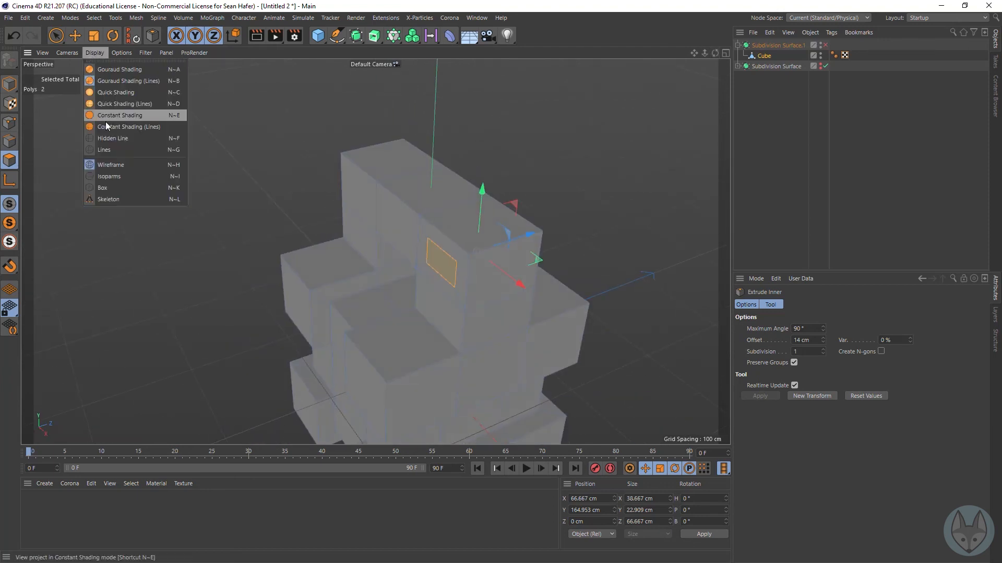
pyautogui.click(114, 150)
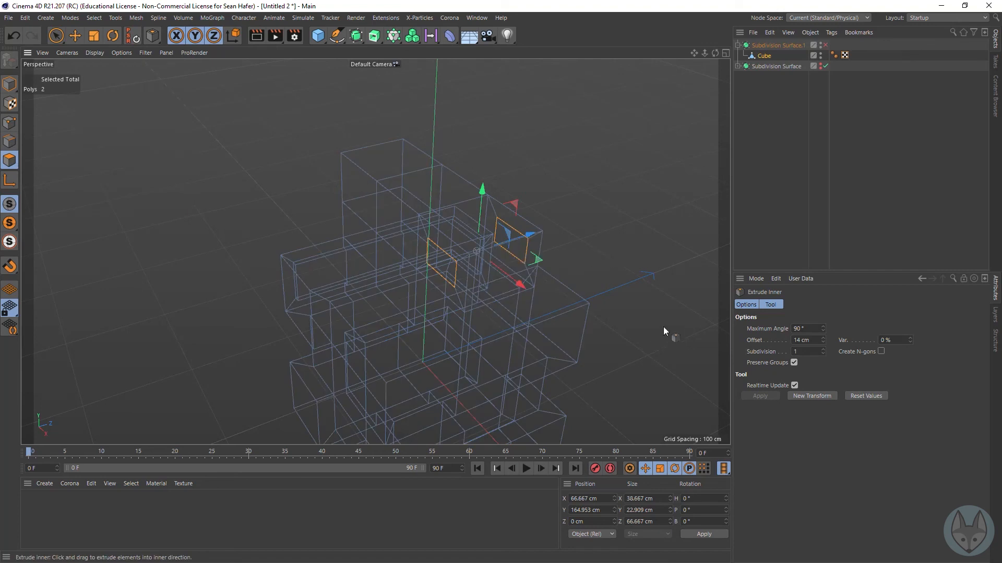
# Step: Bridge the two inset polygons to cut a tunnel through the tower, and restore Gouraud Shading (Lines)
pyautogui.press('b')
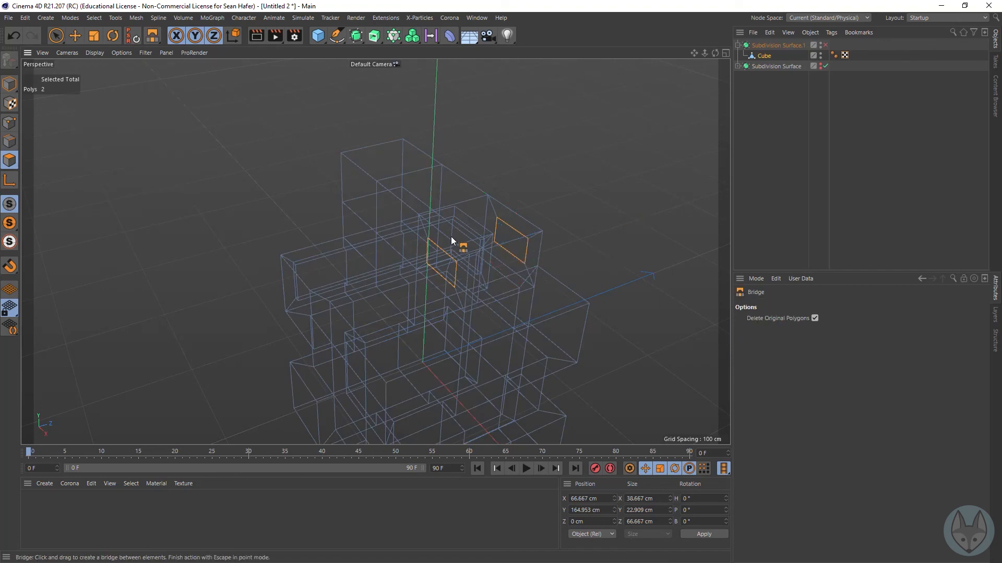
pyautogui.moveTo(427, 239); pyautogui.dragTo(500, 221)
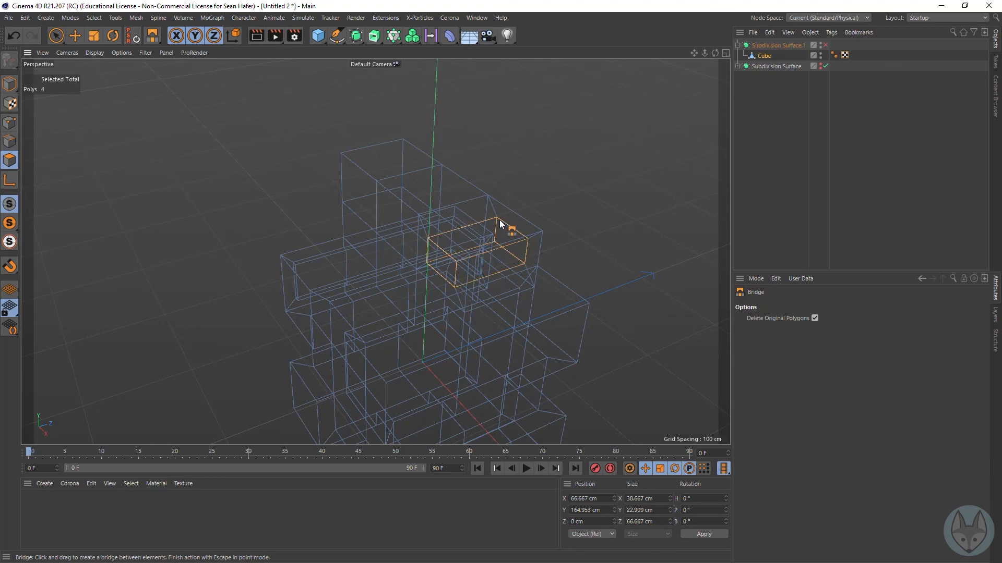
pyautogui.click(100, 54)
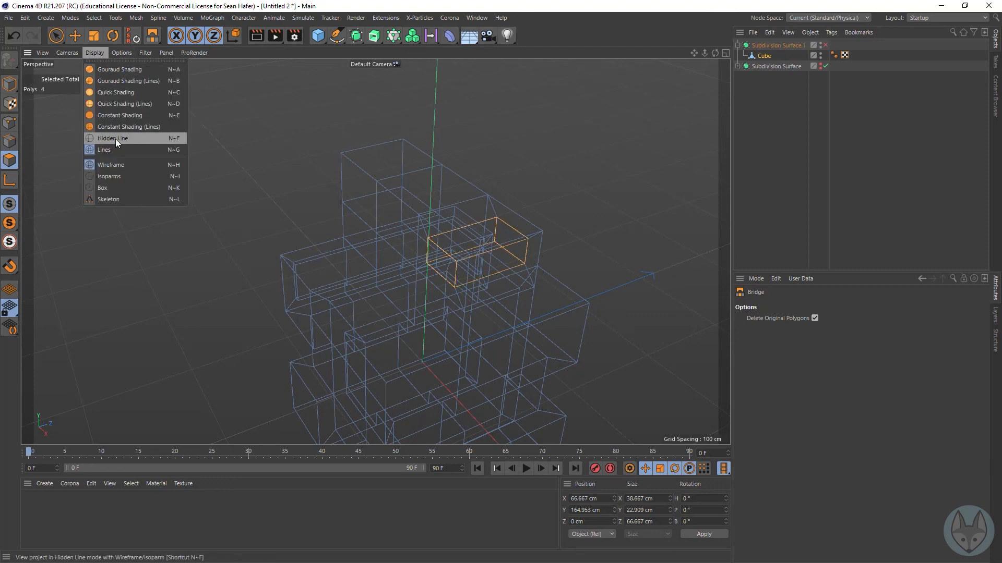
pyautogui.click(120, 79)
pyautogui.moveTo(716, 55); pyautogui.dragTo(375, 251)
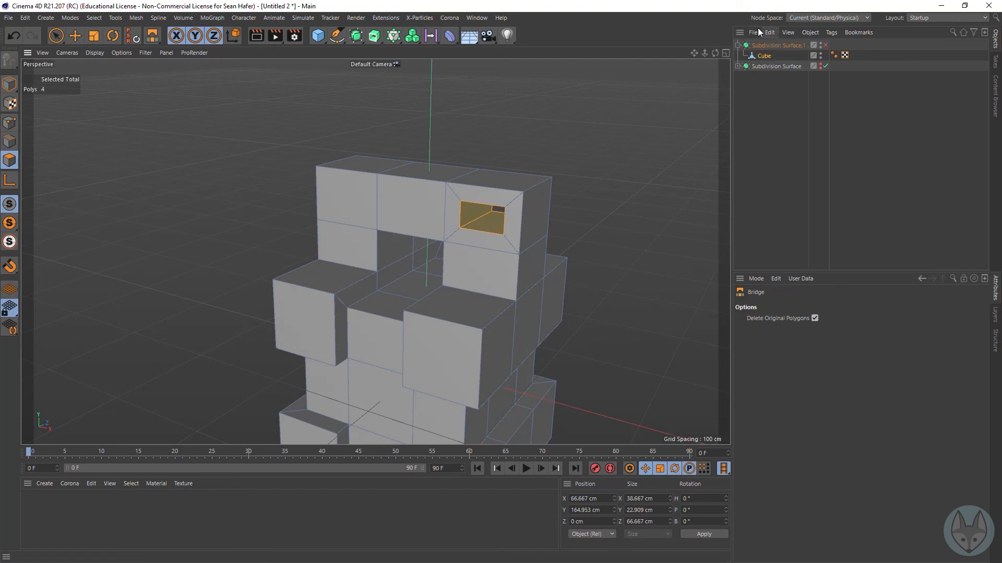
# Step: Enable the Subdivision Surface on the bridged model and preview it in a viewport render
pyautogui.click(825, 45)
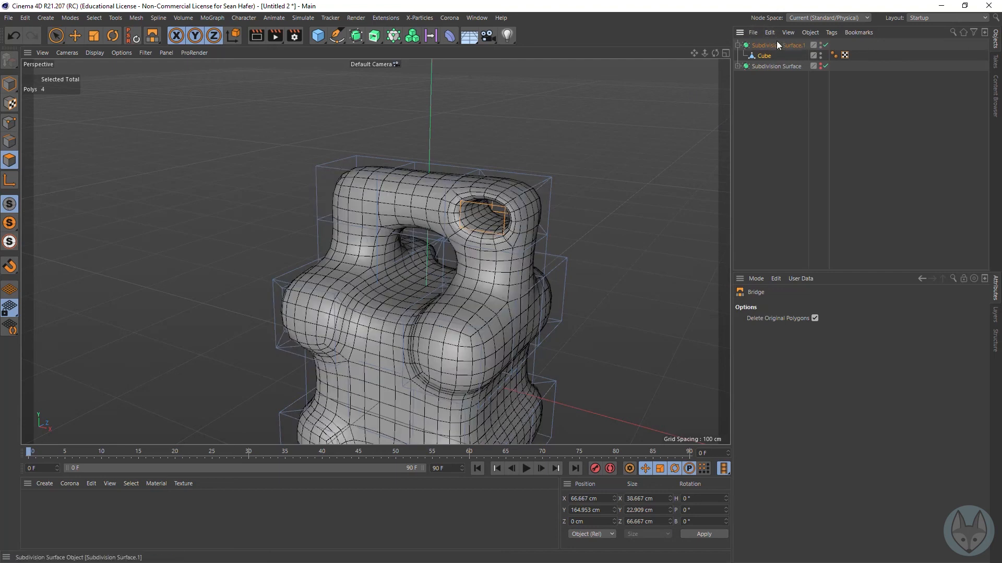
pyautogui.click(256, 35)
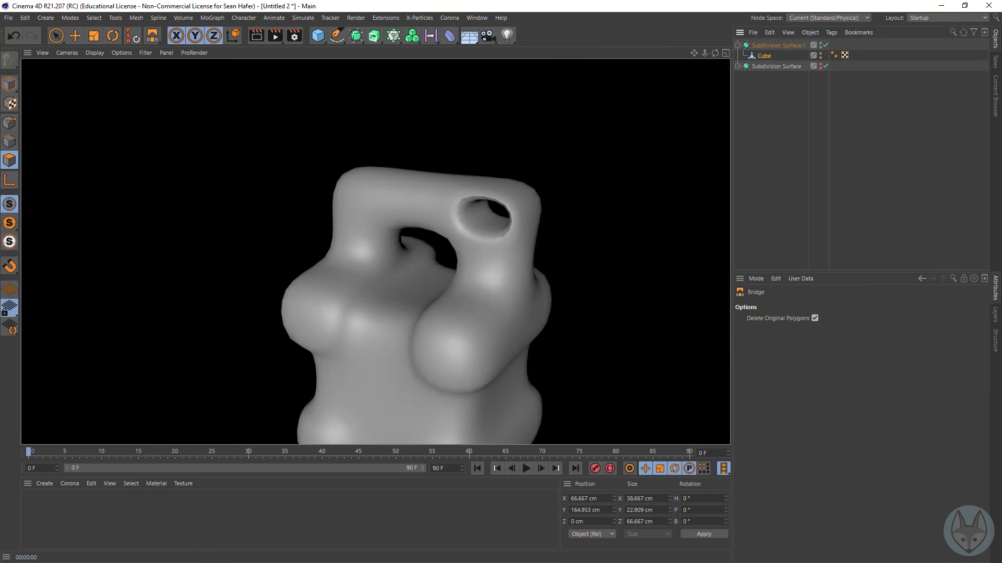
# Step: Set Subdivision Renderer to 4 on the upper Subdivision Surface and render in the viewport and the Picture Viewer
pyautogui.click(785, 44)
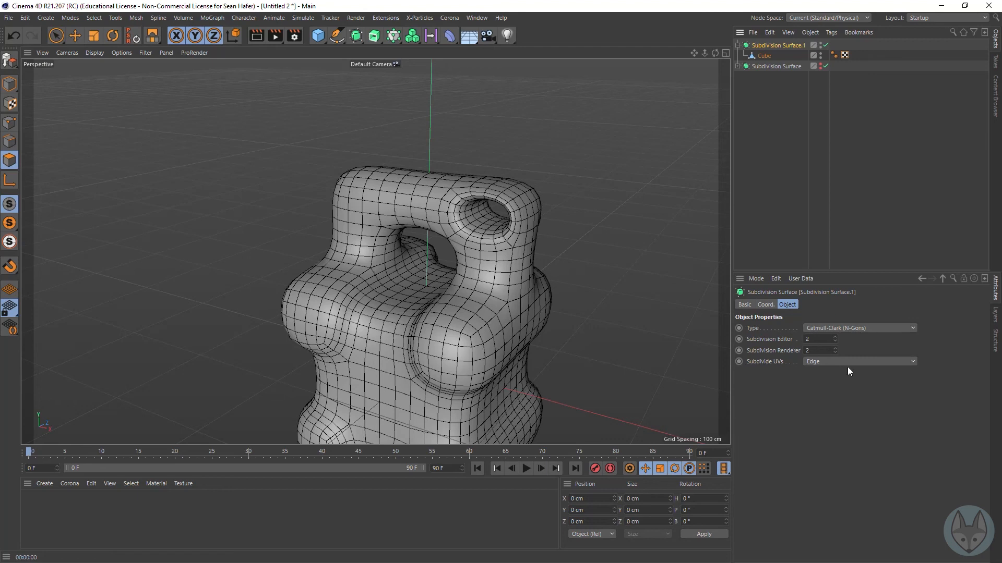
pyautogui.click(835, 348)
pyautogui.click(261, 34)
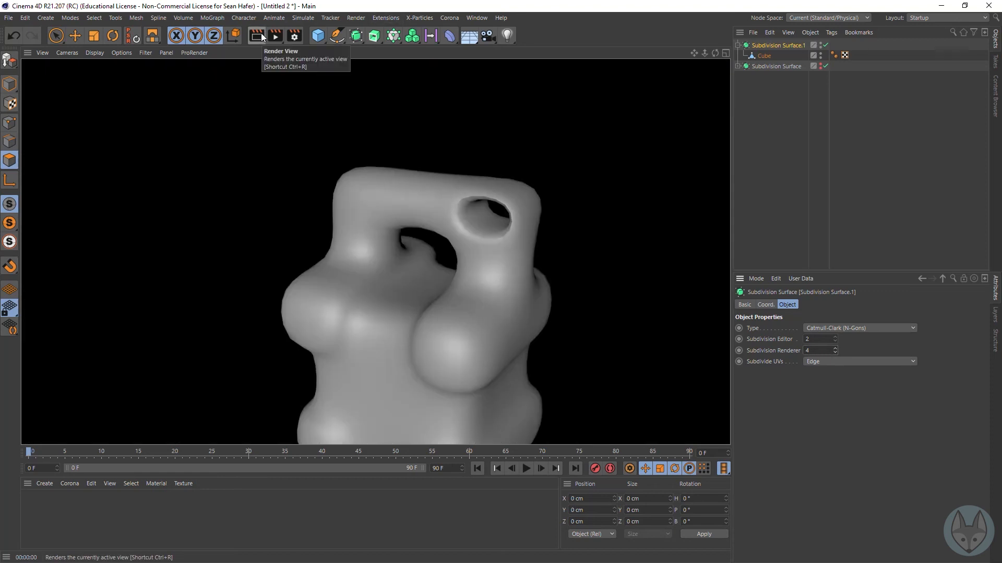
pyautogui.click(279, 37)
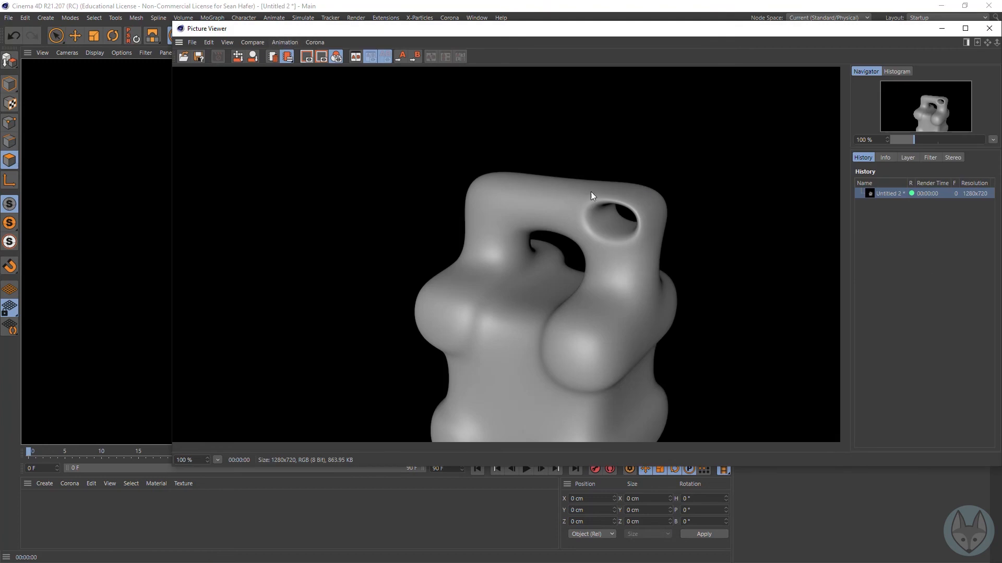
pyautogui.click(989, 28)
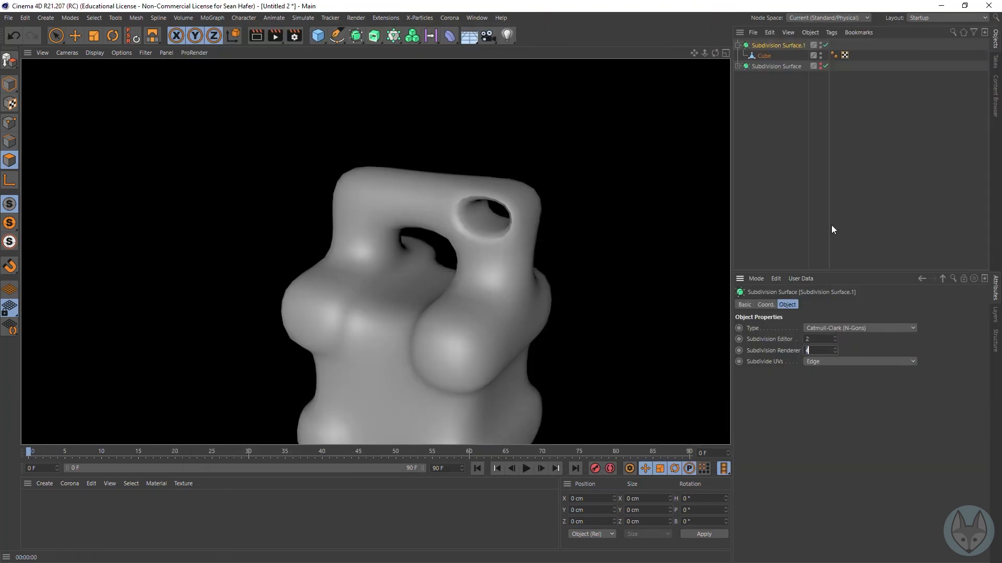
# Step: Compare viewport renders with Subdivision Editor set to 3 and to 5
pyautogui.click(835, 337)
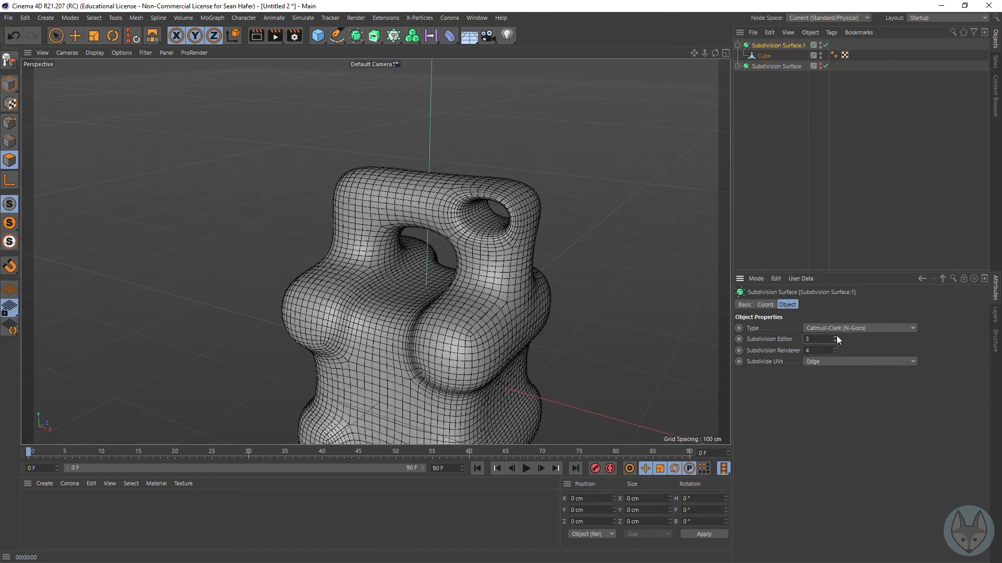
pyautogui.click(276, 41)
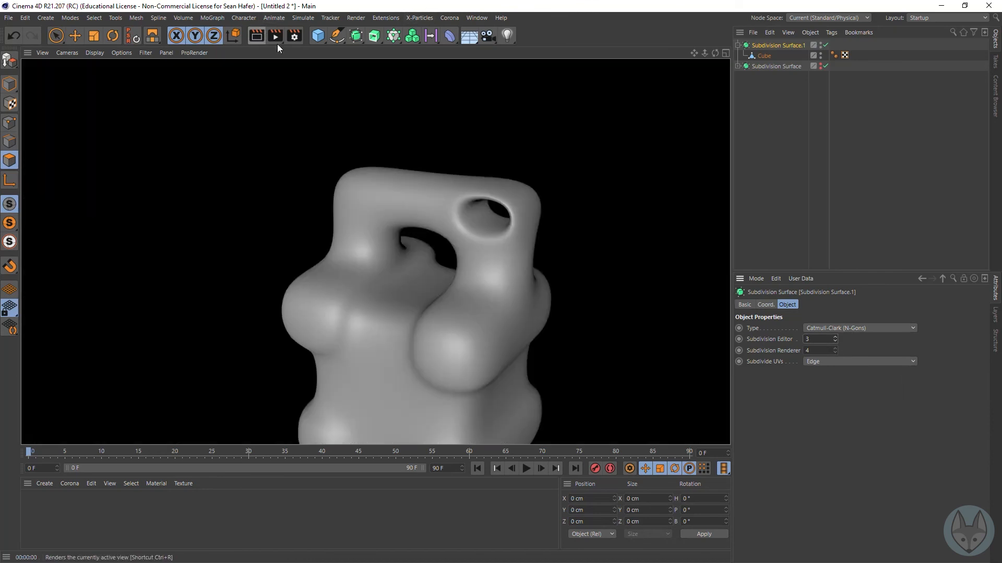
pyautogui.click(835, 337)
pyautogui.click(834, 336)
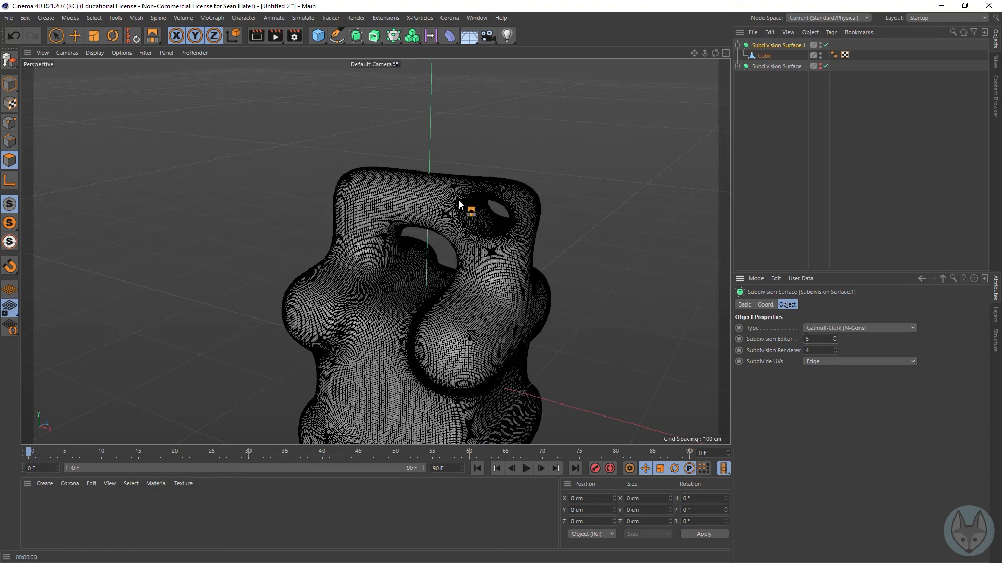
pyautogui.click(258, 37)
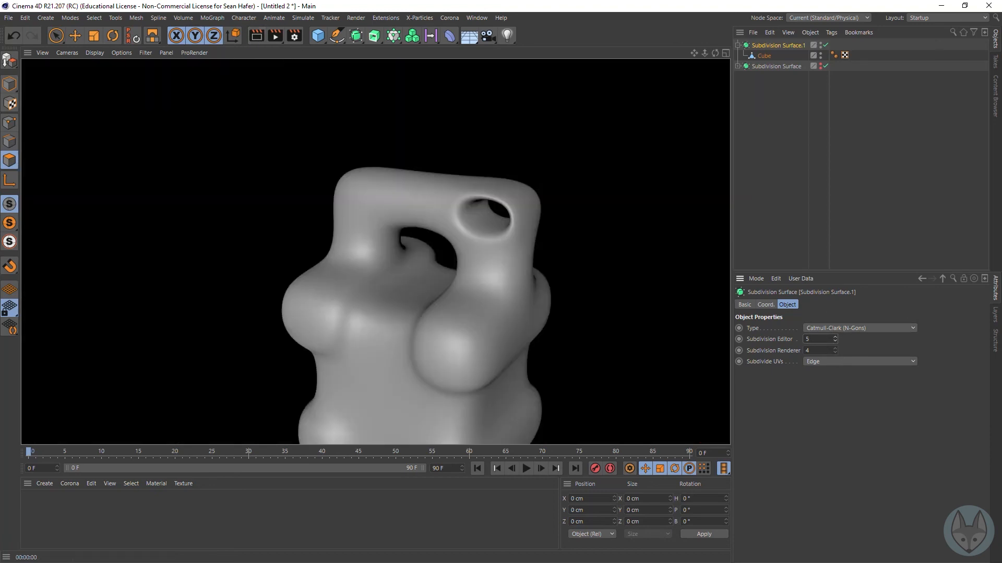
# Step: Lower Subdivision Editor to 2, raise it to 3, and set Subdivision Renderer to 3
pyautogui.click(834, 341)
pyautogui.click(834, 342)
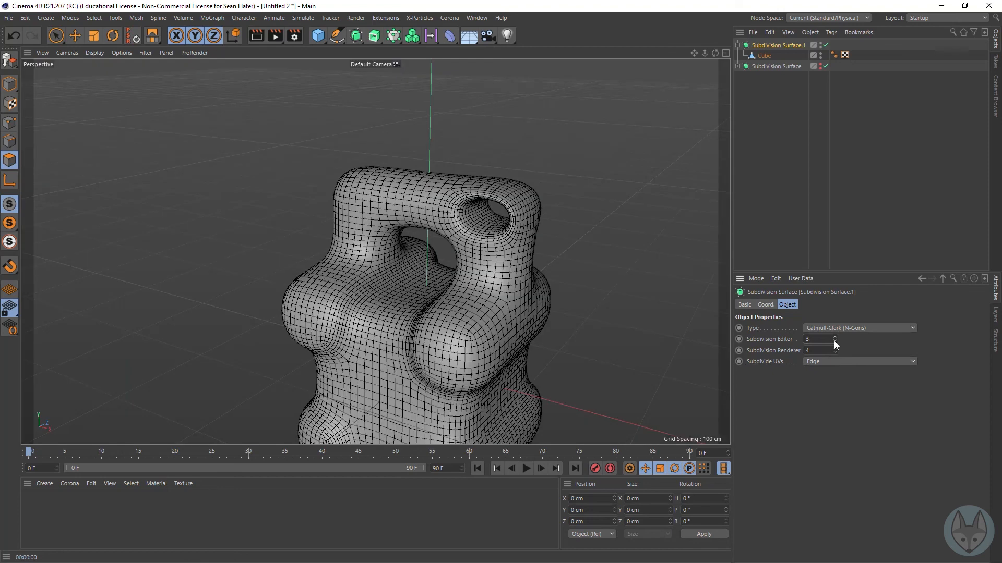
pyautogui.click(834, 342)
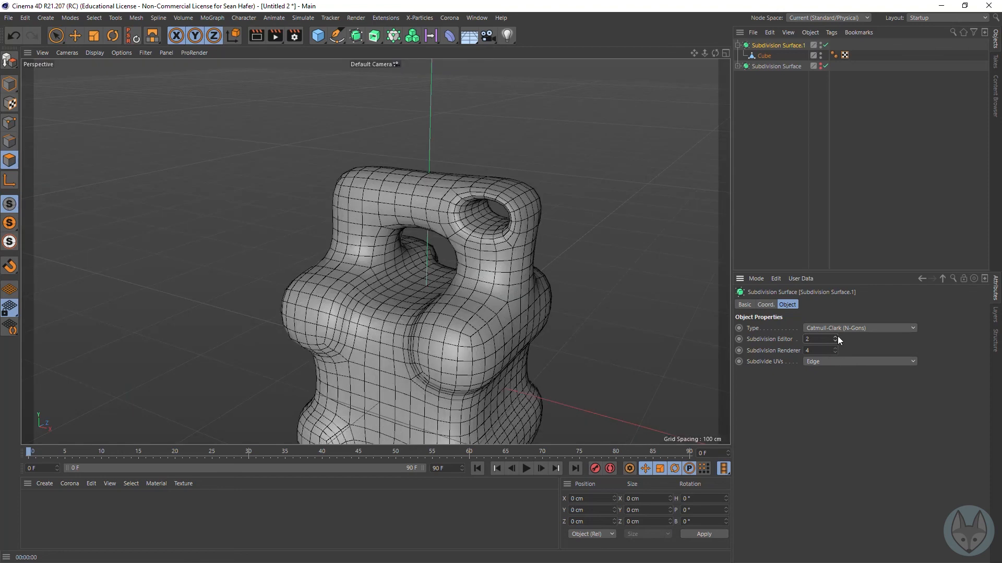
pyautogui.click(835, 337)
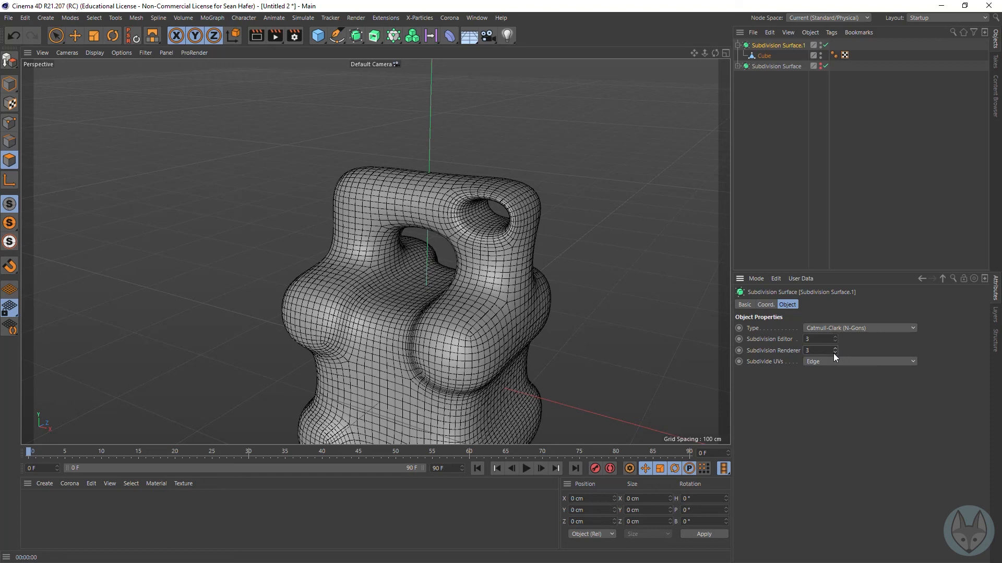
# Step: Try Subdivision Editor at 4 and higher on the upper Subdivision Surface and bring it back down to 2
pyautogui.click(835, 337)
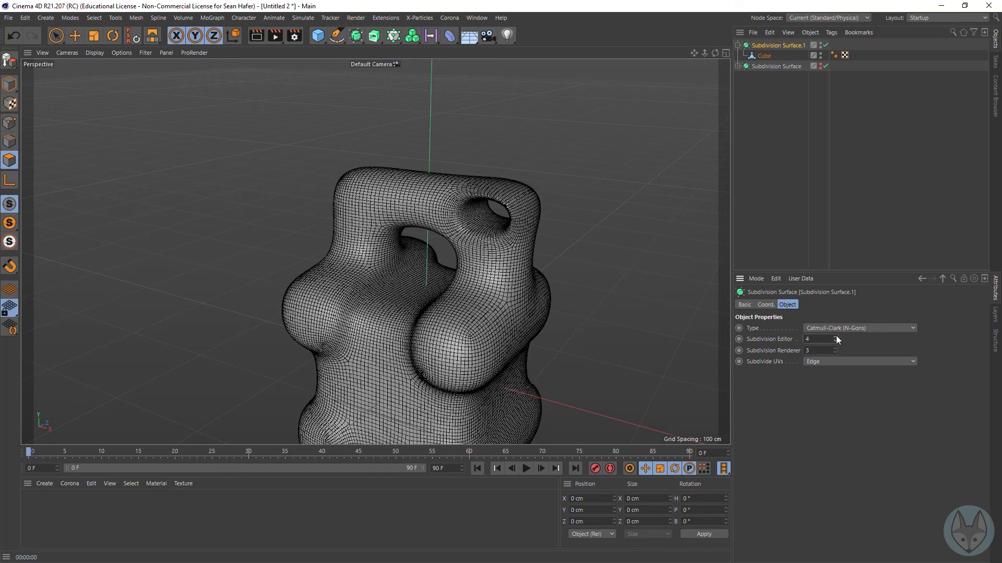
pyautogui.click(835, 337)
pyautogui.click(835, 337)
pyautogui.click(835, 342)
pyautogui.click(834, 342)
pyautogui.click(835, 342)
pyautogui.click(835, 342)
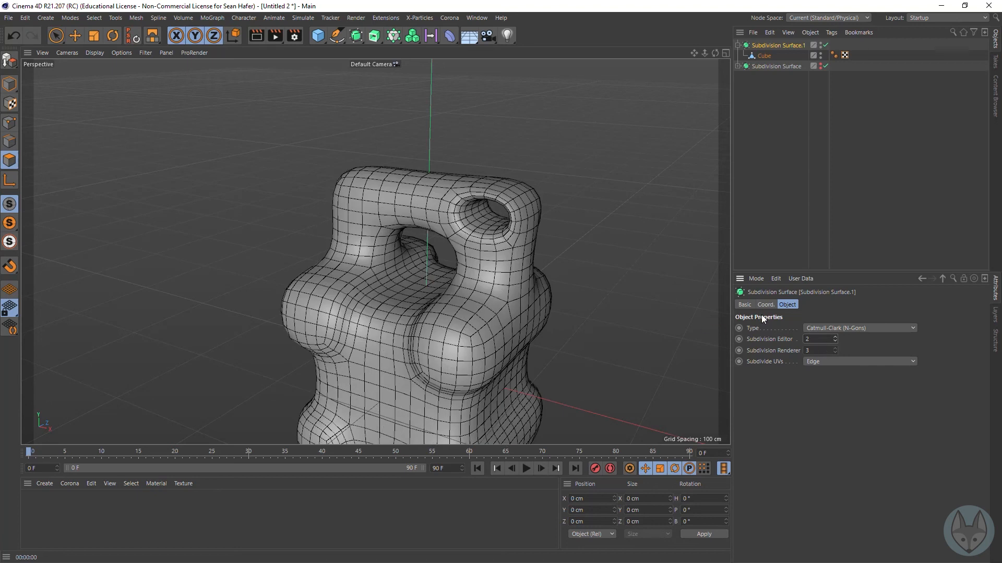
pyautogui.moveTo(715, 53)
pyautogui.mouseDown()
pyautogui.moveTo(647, 55)
pyautogui.moveTo(715, 65)
pyautogui.moveTo(610, 52)
pyautogui.moveTo(715, 68)
pyautogui.moveTo(723, 51)
pyautogui.moveTo(703, 59)
pyautogui.moveTo(697, 5)
pyautogui.moveTo(693, 54)
pyautogui.moveTo(719, 58)
pyautogui.moveTo(729, 79)
pyautogui.moveTo(710, 51)
pyautogui.mouseUp()
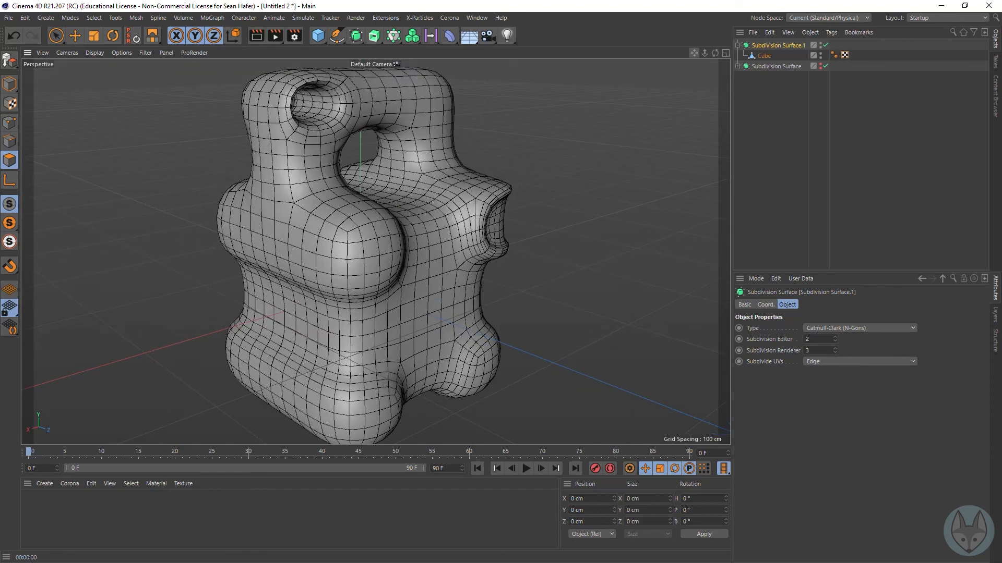
pyautogui.moveTo(693, 54); pyautogui.dragTo(673, 62)
pyautogui.moveTo(694, 55); pyautogui.dragTo(639, 56, button='right')
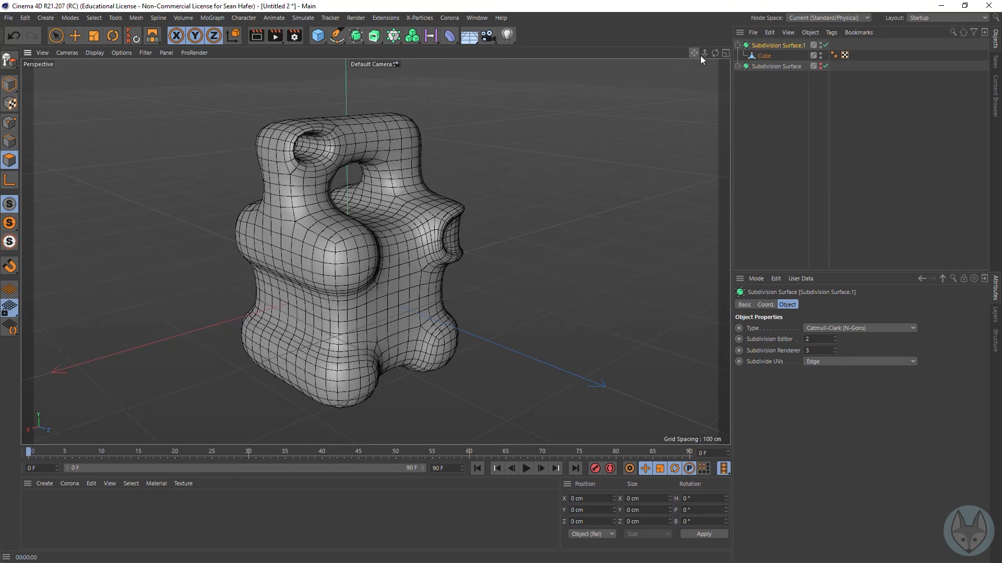
pyautogui.moveTo(715, 53)
pyautogui.mouseDown()
pyautogui.moveTo(678, 63)
pyautogui.moveTo(643, 56)
pyautogui.moveTo(721, 63)
pyautogui.mouseUp()
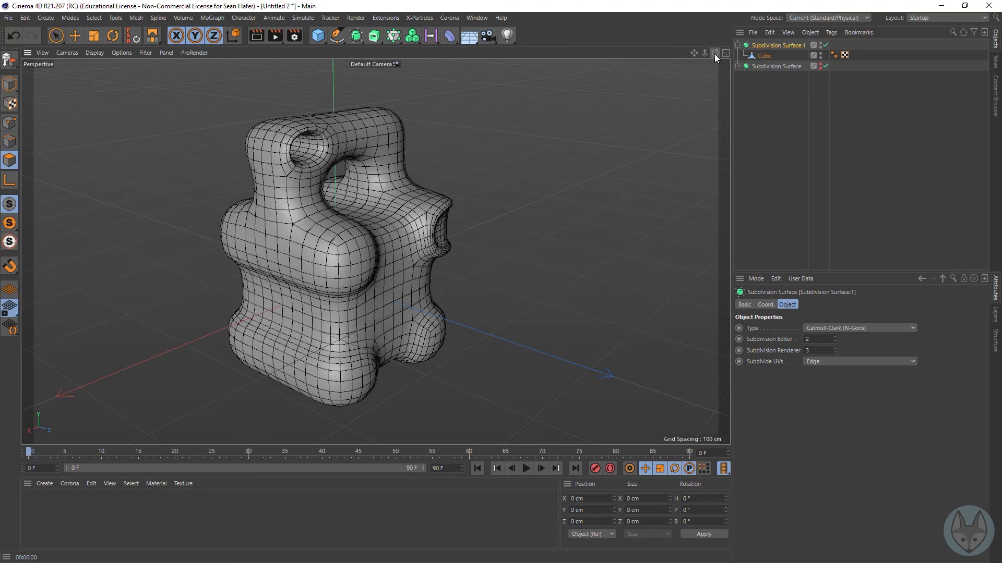
pyautogui.moveTo(715, 53)
pyautogui.mouseDown()
pyautogui.moveTo(696, 58)
pyautogui.moveTo(652, 32)
pyautogui.moveTo(716, 37)
pyautogui.moveTo(705, 56)
pyautogui.mouseUp()
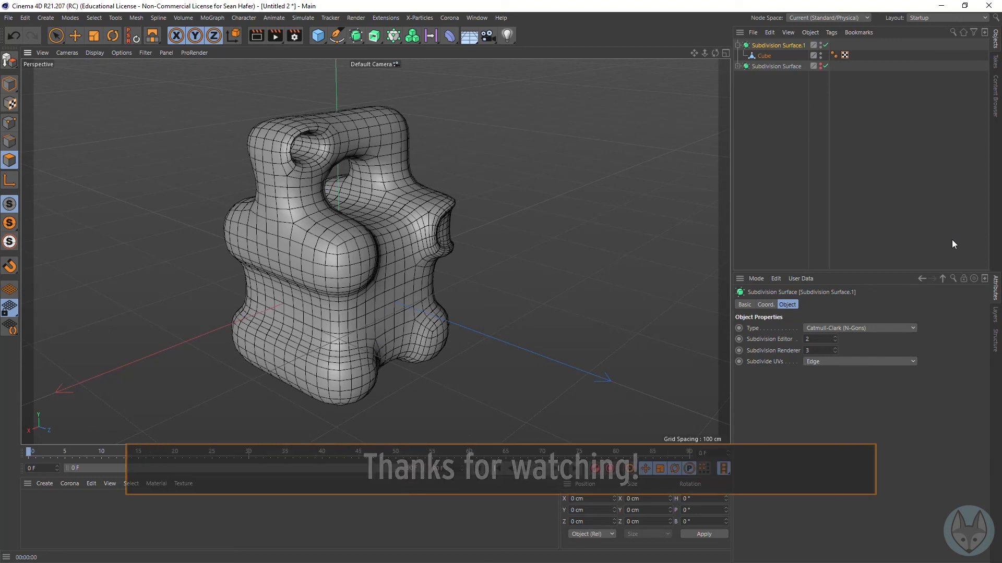